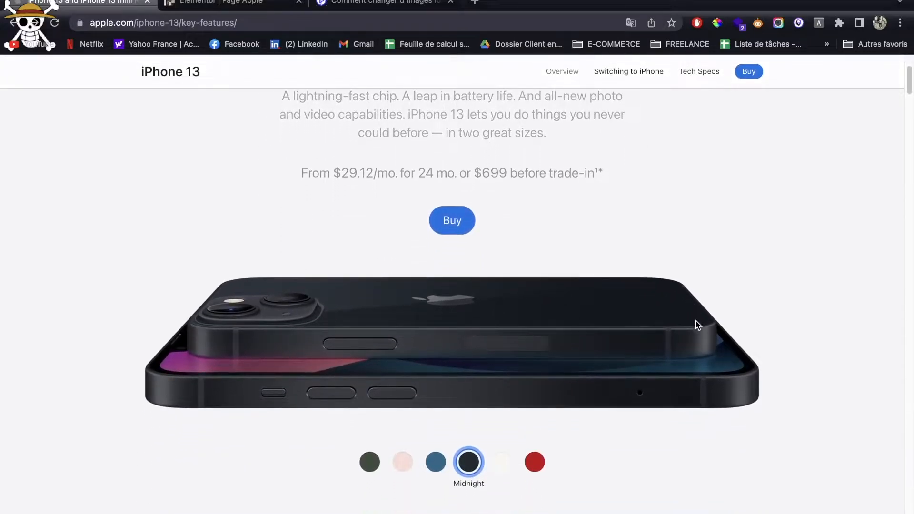
Preview the iPhone 13 in each available colour, from Green to (PRODUCT)RED, going through the swatches twice.
scroll(698, 324, "down", 2)
left_click(369, 434)
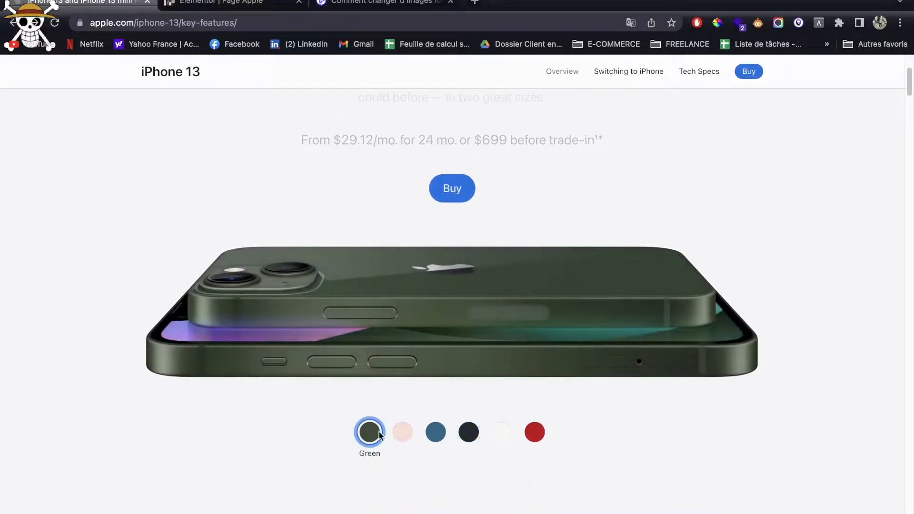
left_click(404, 434)
left_click(439, 435)
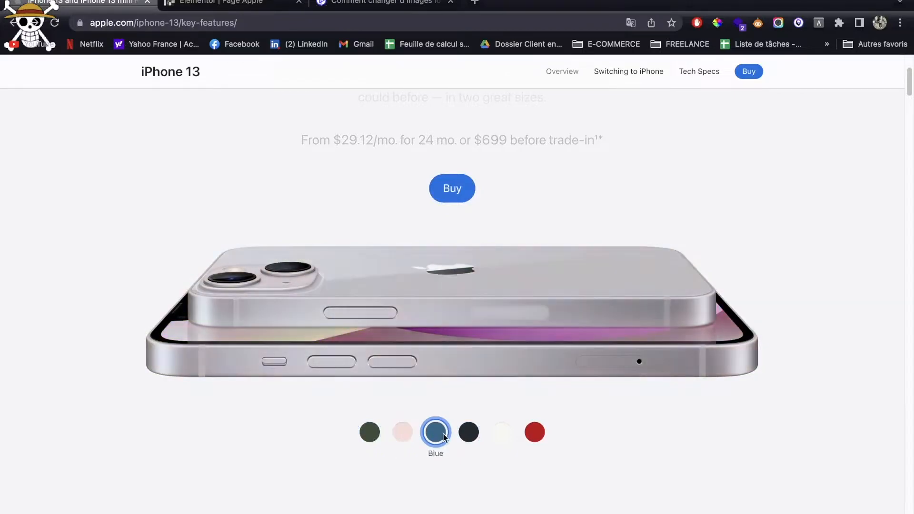
left_click(476, 434)
left_click(501, 433)
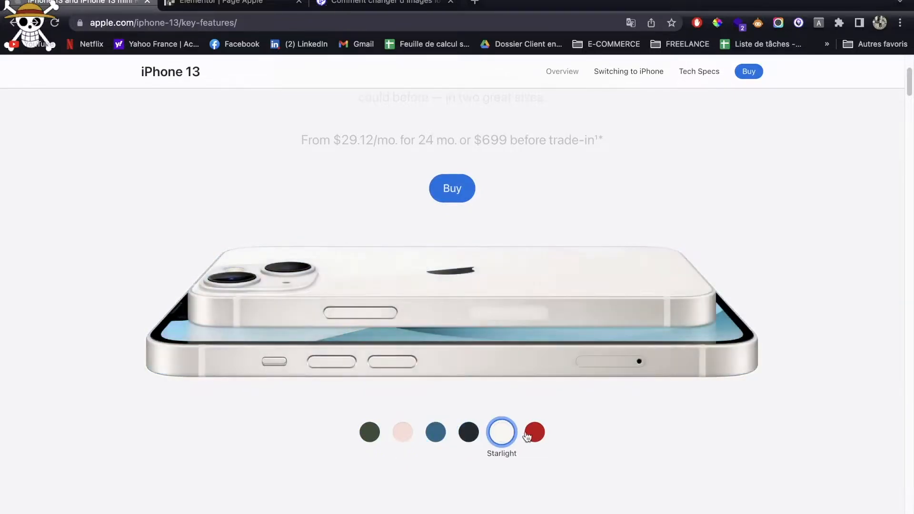
left_click(534, 434)
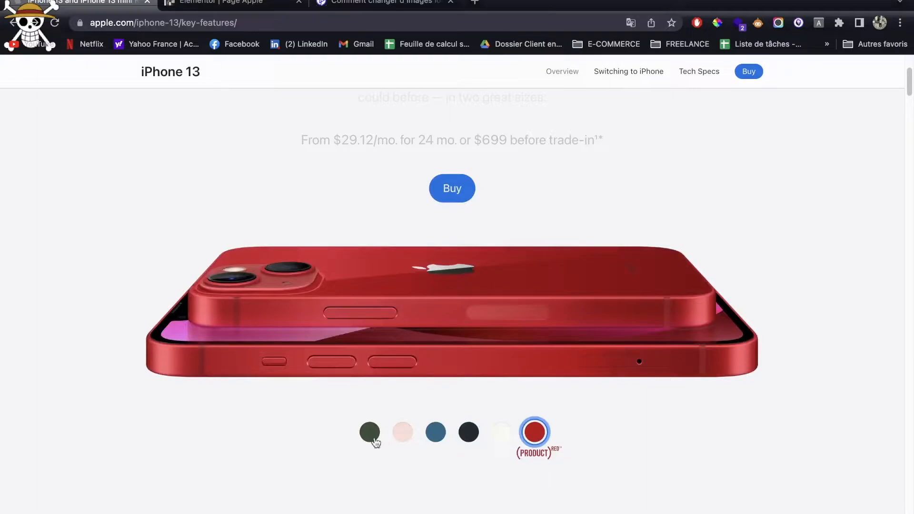
left_click(365, 437)
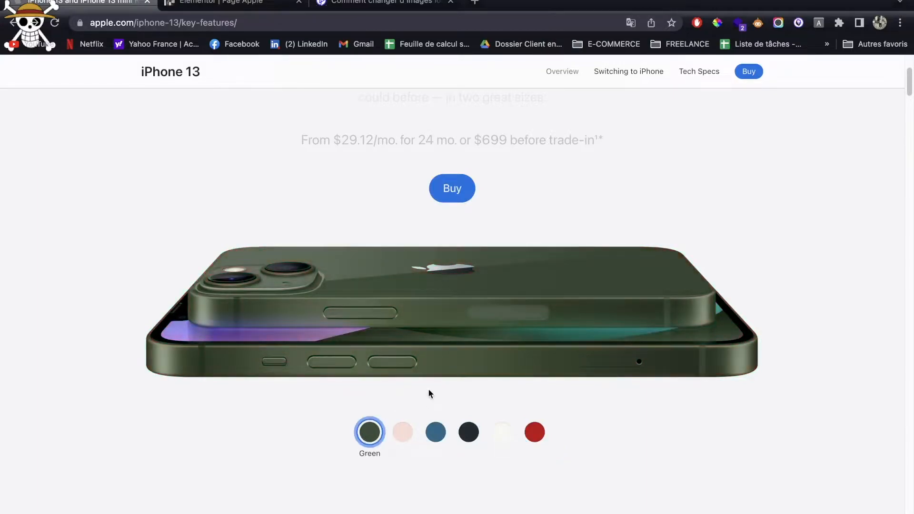
left_click(401, 432)
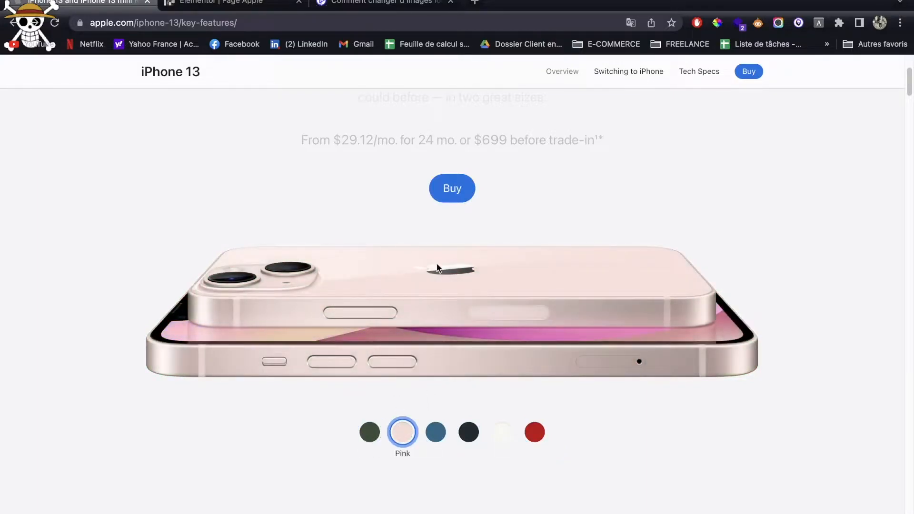
left_click(434, 431)
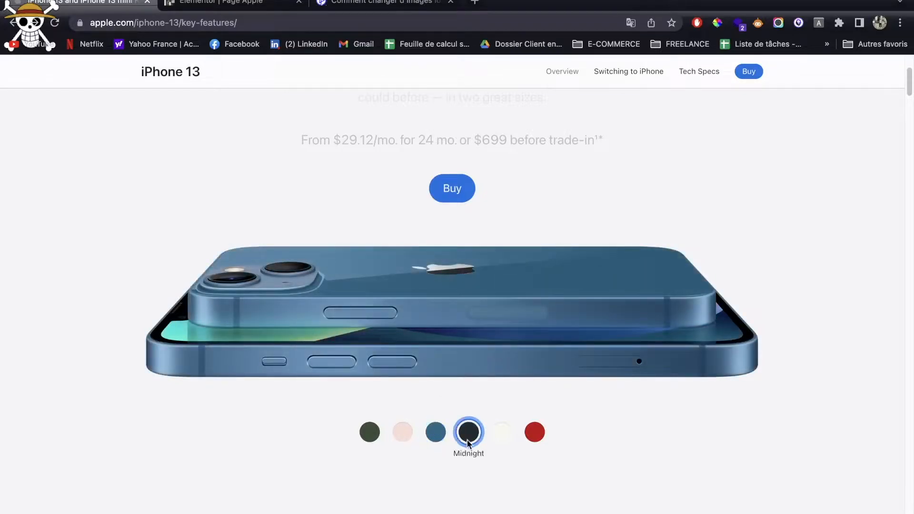
left_click(501, 432)
left_click(538, 432)
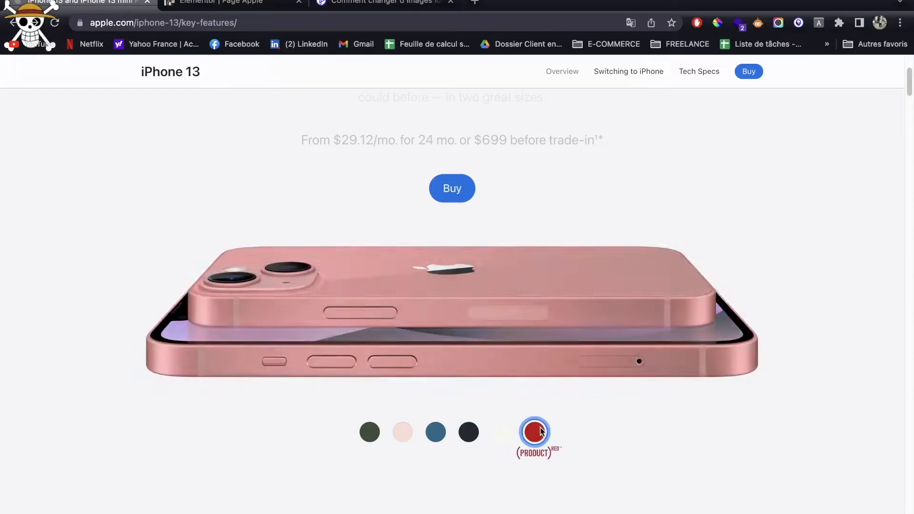
left_click(371, 430)
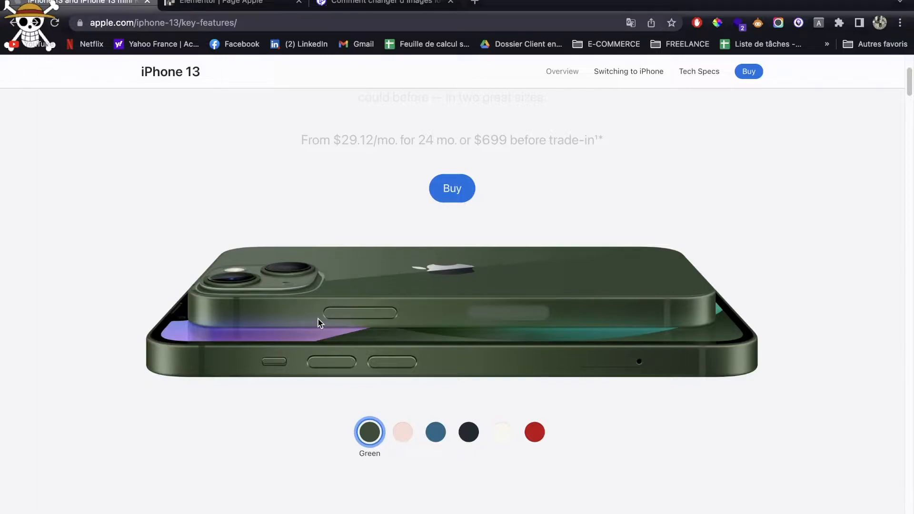
right_click(332, 299)
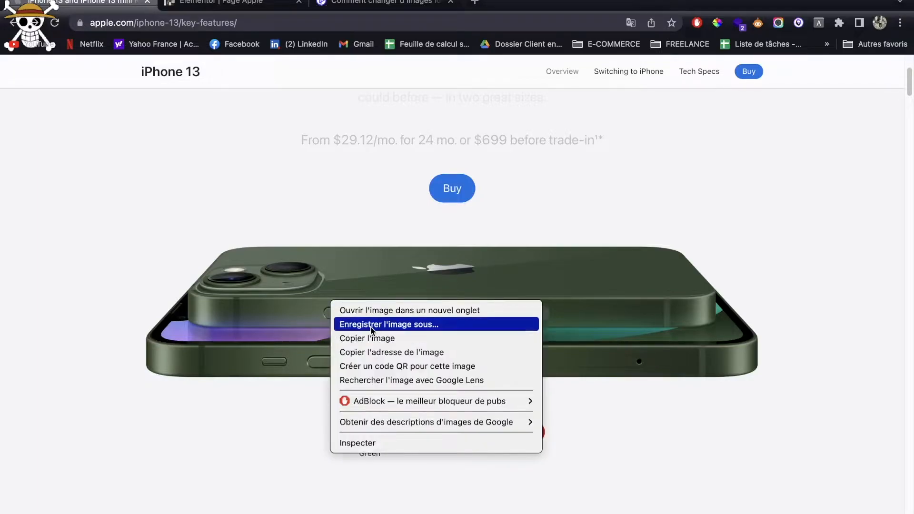
left_click(371, 326)
key("Return")
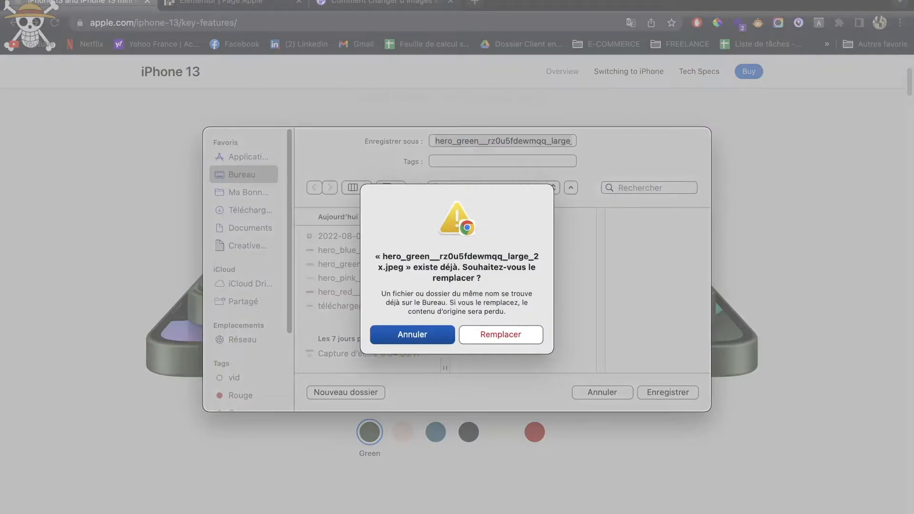
key("Return")
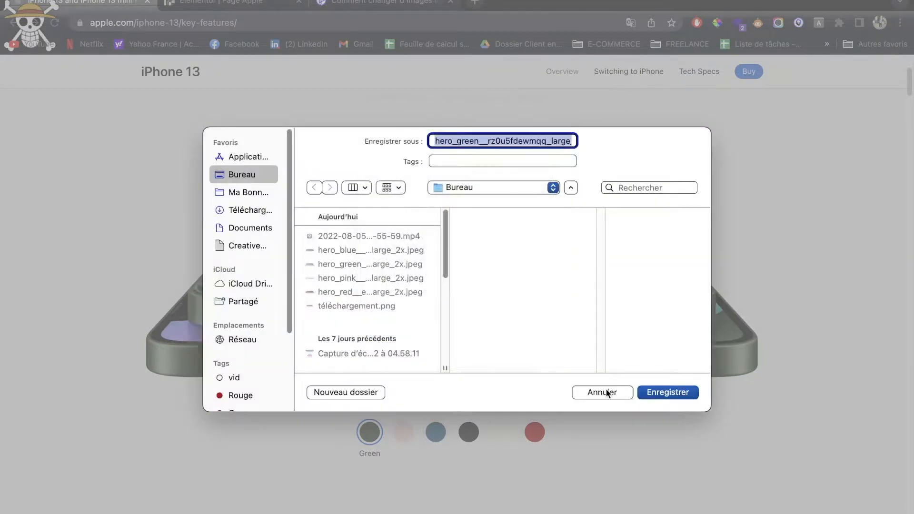
left_click(605, 393)
Save the Midnight and Starlight iPhone 13 images from the Apple page to the Desktop.
left_click(402, 433)
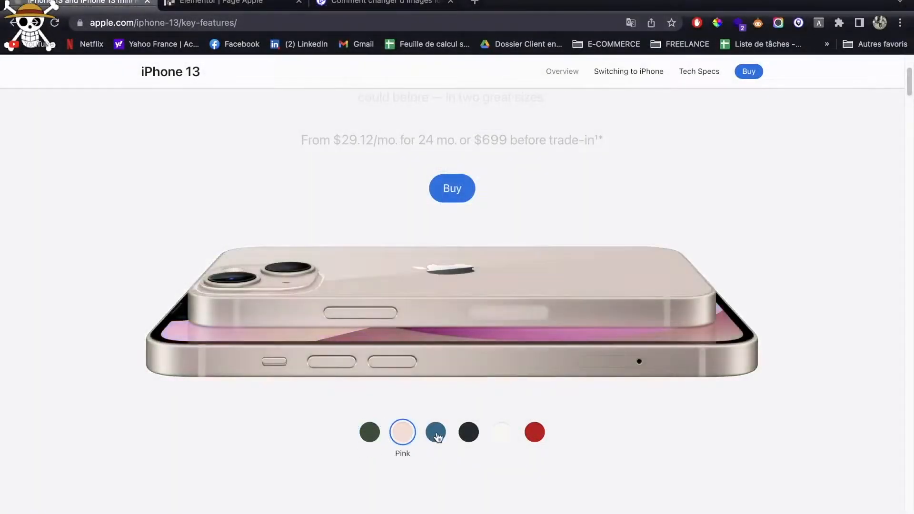
left_click(436, 432)
left_click(468, 432)
right_click(419, 297)
left_click(446, 322)
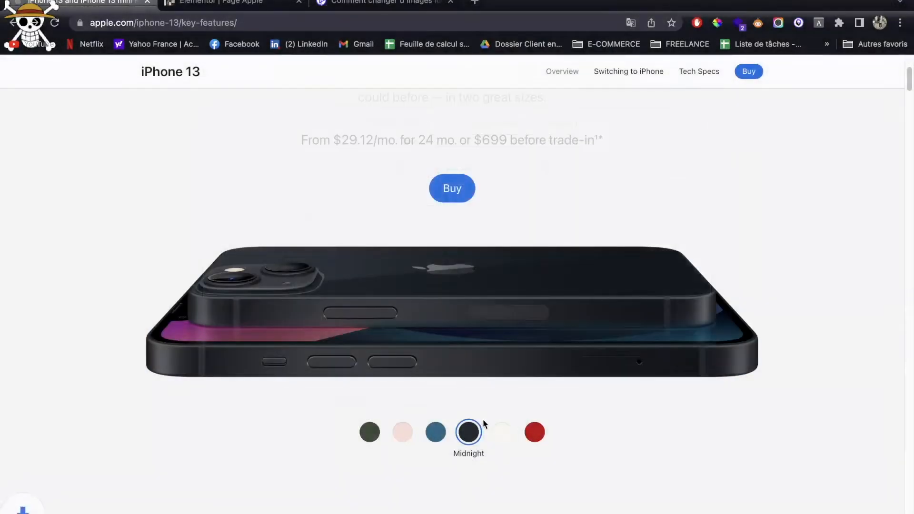
left_click(500, 430)
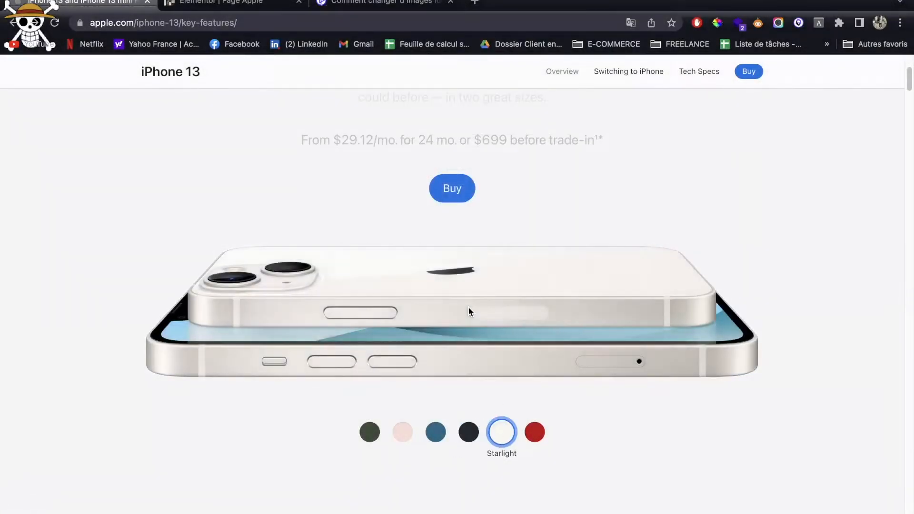
right_click(468, 307)
left_click(485, 329)
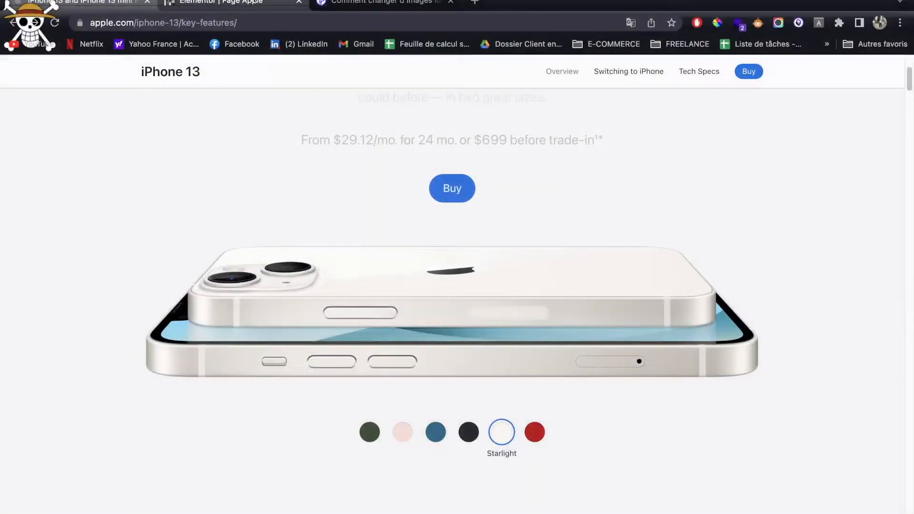
Switch to the Elementor page editor, add a single-column section and place an Image widget in it.
left_click(229, 3)
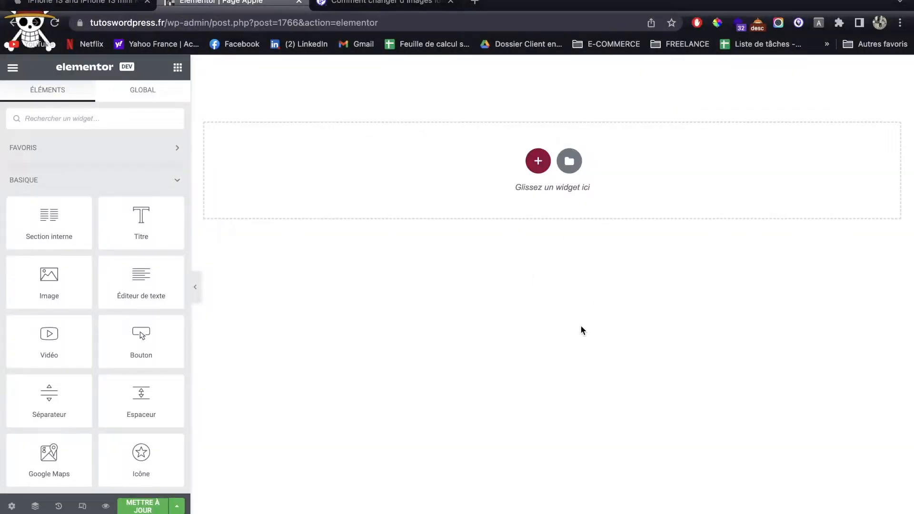
left_click(537, 162)
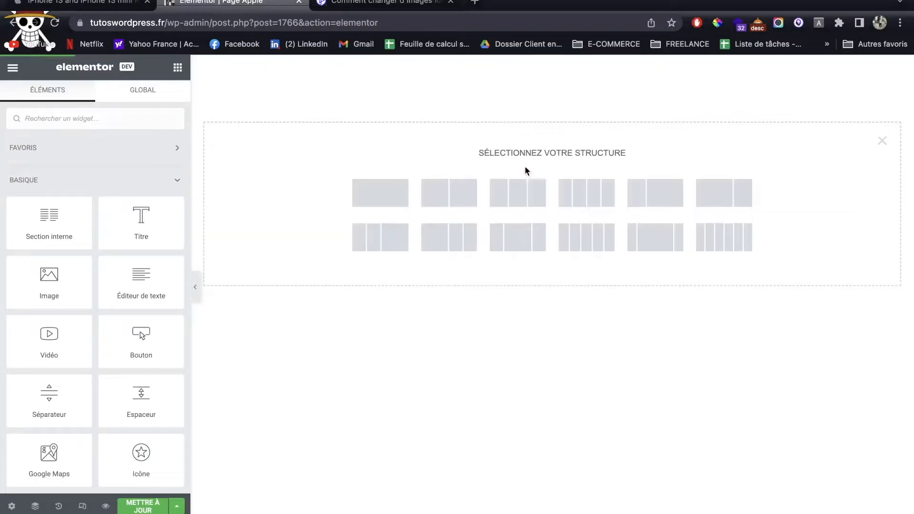
left_click(400, 190)
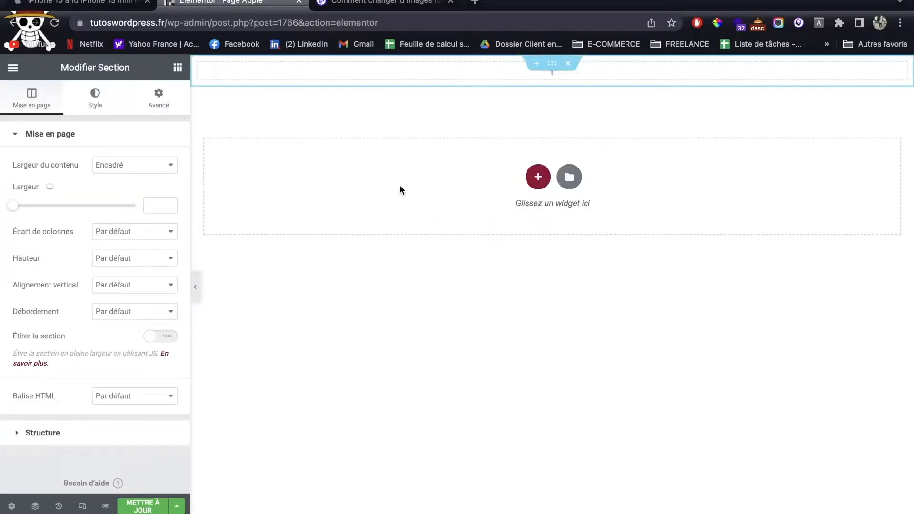
left_click(178, 67)
left_click_drag(78, 263, 353, 70)
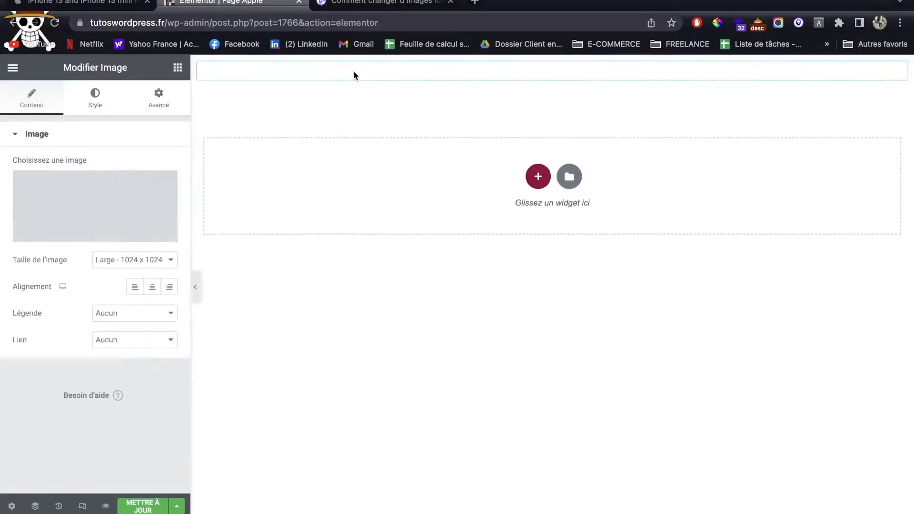
Upload the Midnight and Starlight images to the media library and insert the hero_green image into the Image widget.
left_click(71, 182)
left_click_drag(913, 191, 386, 356)
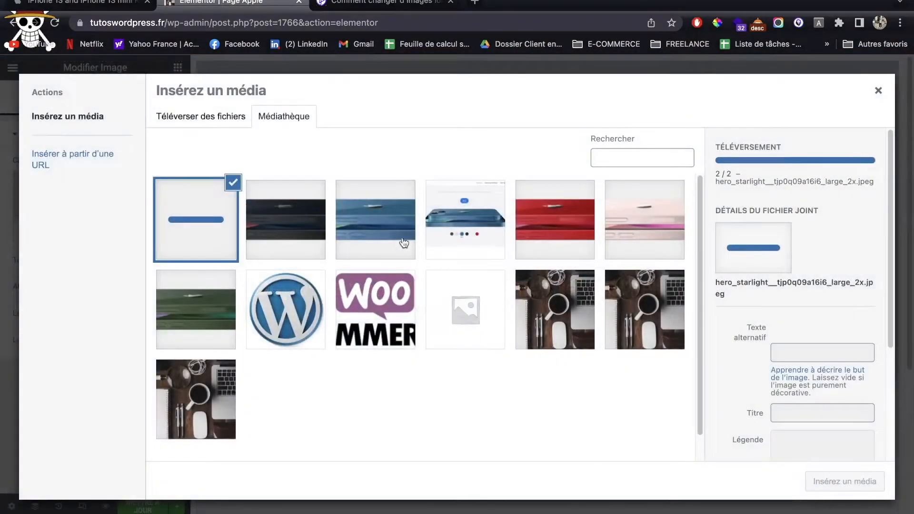
left_click(248, 227)
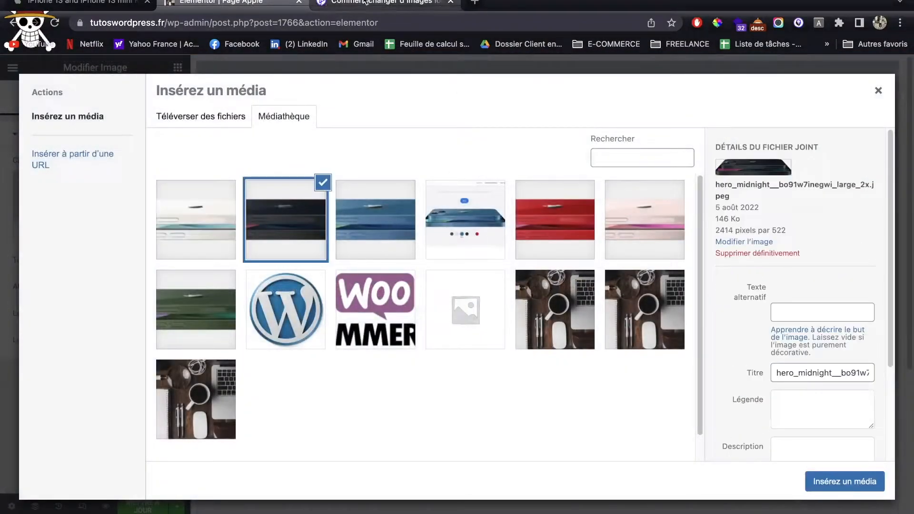
left_click(100, 5)
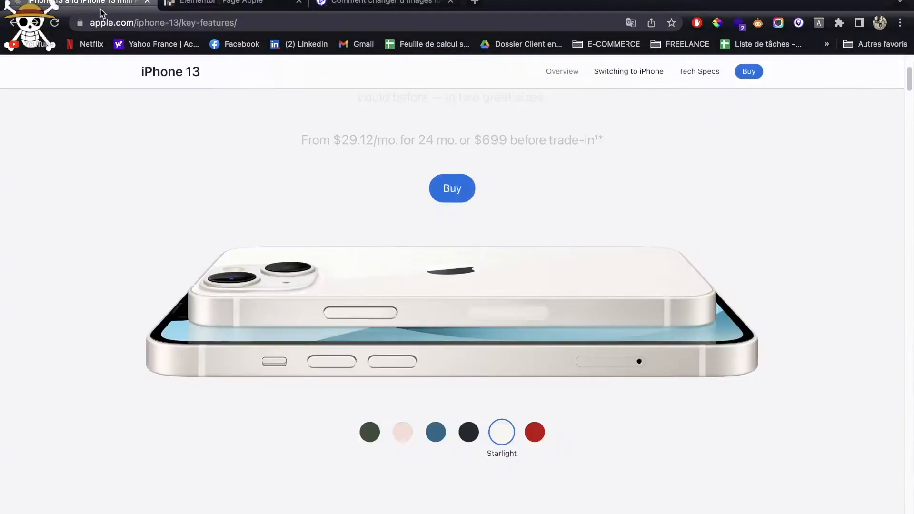
left_click(230, 10)
left_click(200, 312)
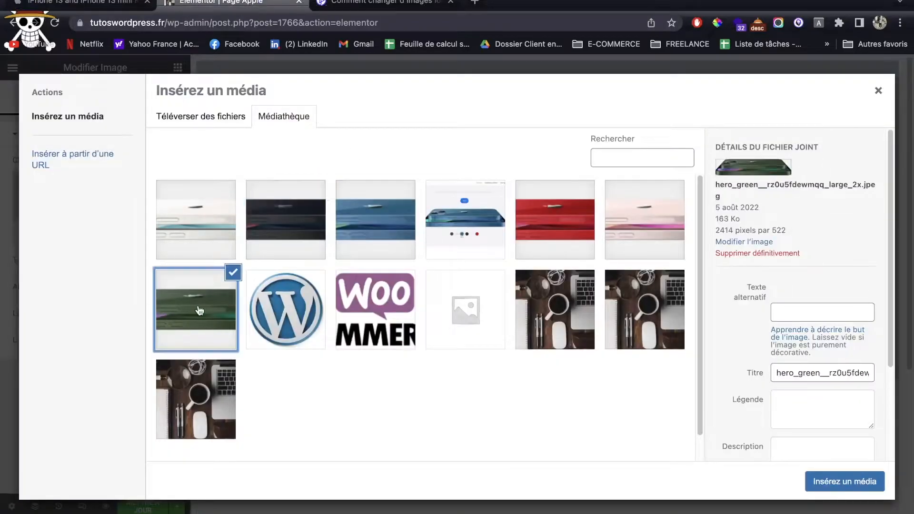
left_click(845, 481)
Duplicate the green iPhone image widget and replace the copy's picture with the hero_pink image.
right_click(508, 155)
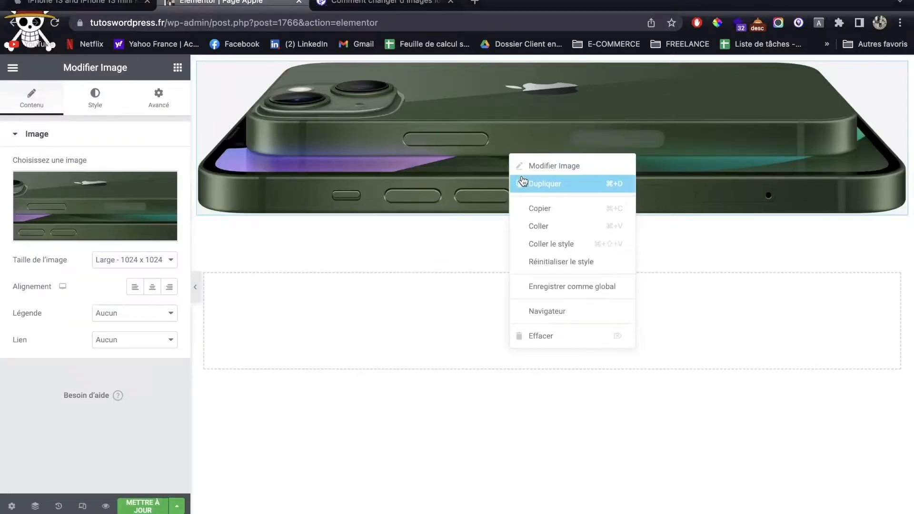
left_click(524, 182)
left_click(160, 206)
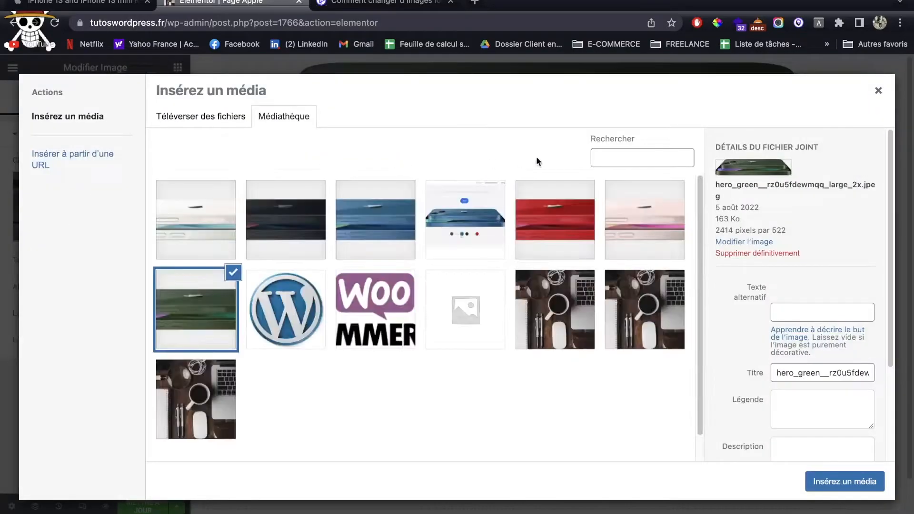
left_click(630, 228)
left_click(839, 482)
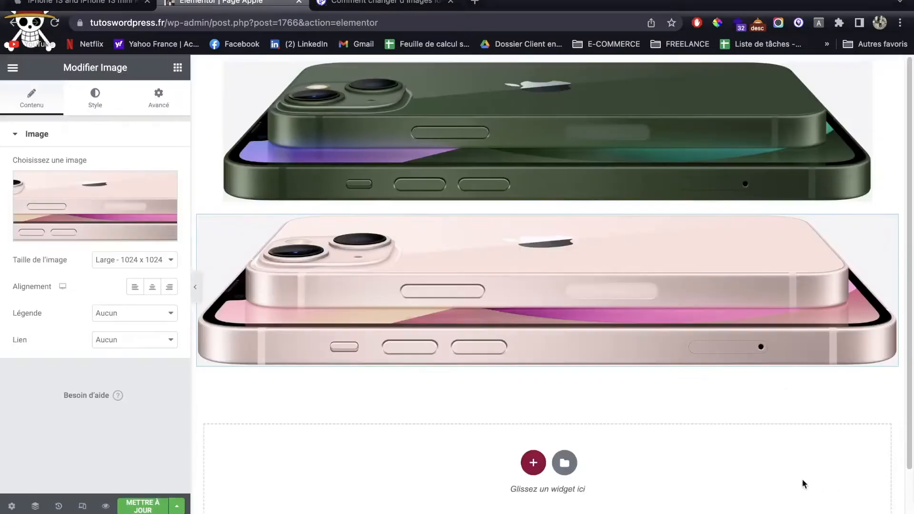
Duplicate the pink iPhone image widget and replace the copy's picture with the hero_blue image.
right_click(437, 286)
left_click(442, 309)
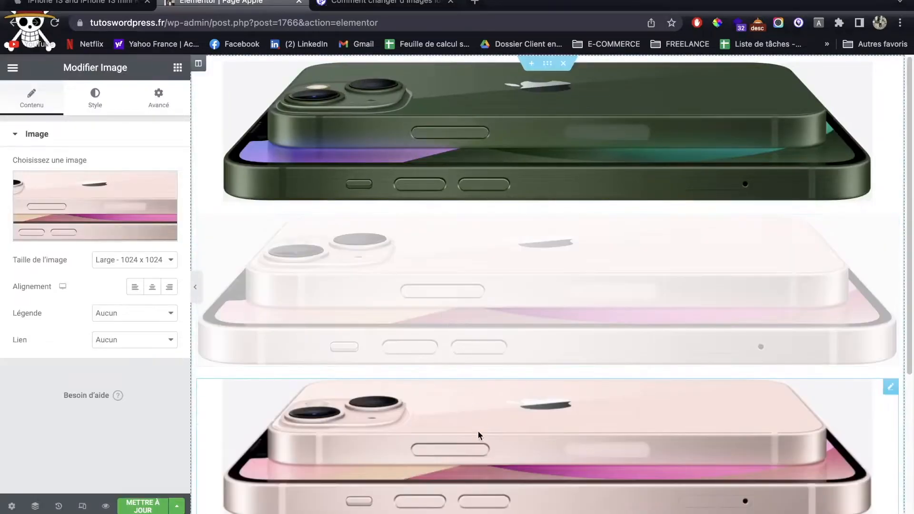
left_click(81, 185)
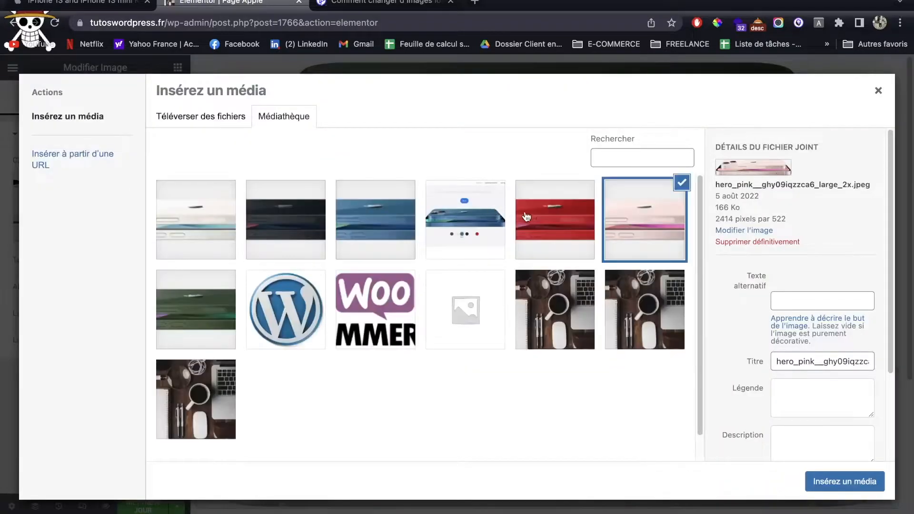
left_click(466, 219)
left_click(407, 232)
left_click(814, 480)
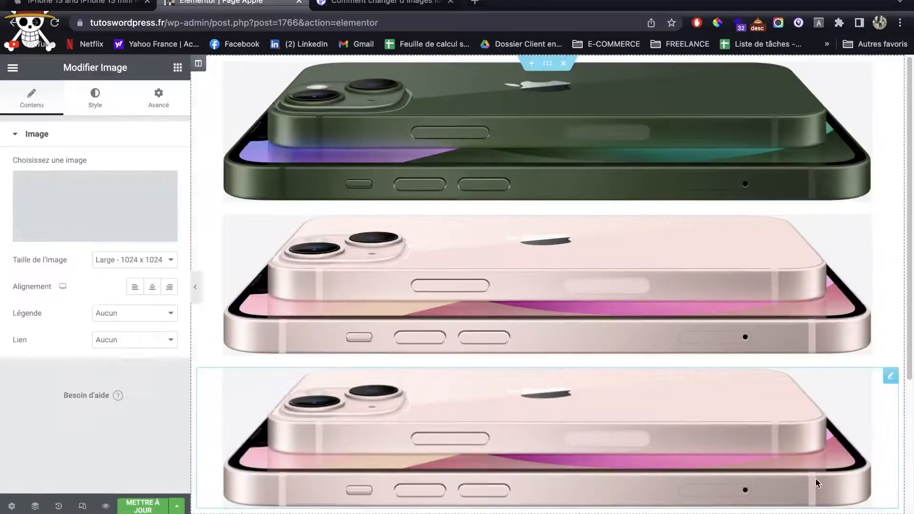
Duplicate the blue iPhone image widget and replace the copy's picture with the hero_midnight image.
scroll(428, 285, "down", 3)
right_click(420, 284)
left_click(458, 311)
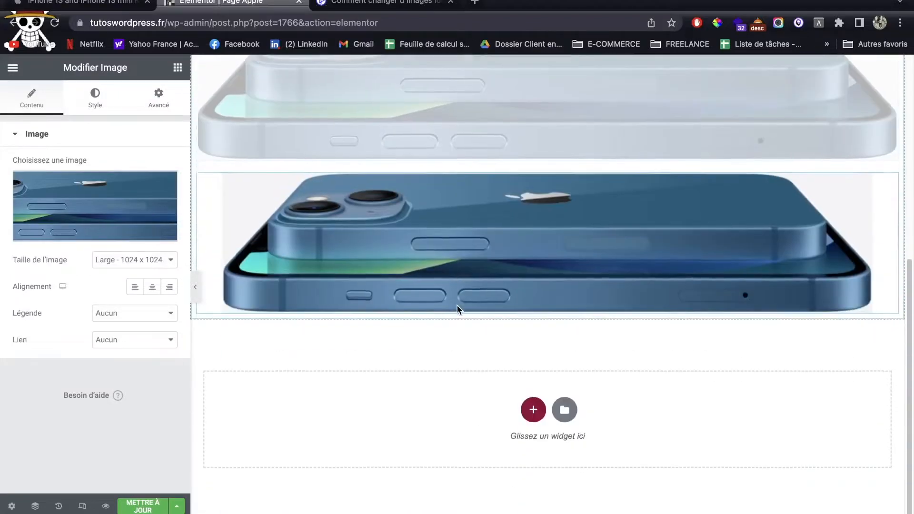
left_click(106, 209)
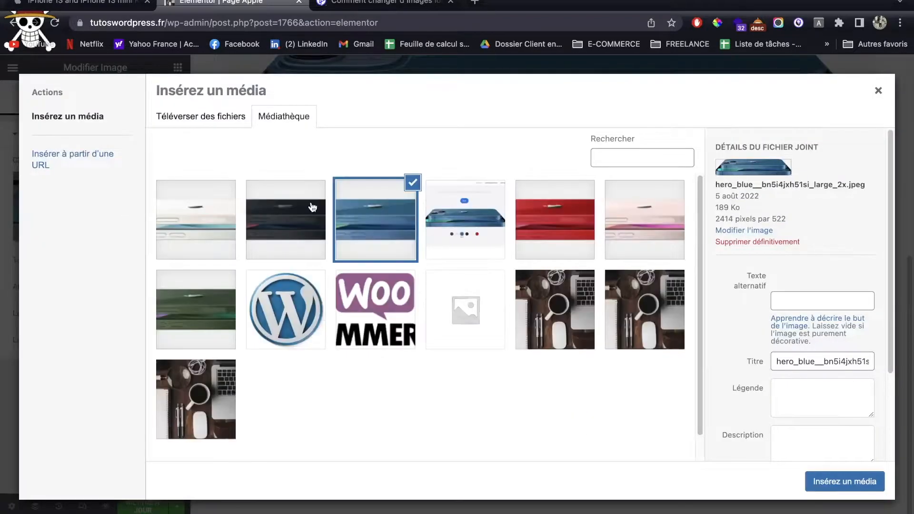
left_click(304, 206)
left_click(821, 480)
Duplicate the midnight iPhone image widget and replace the copy's picture with the hero_starlight image.
right_click(567, 232)
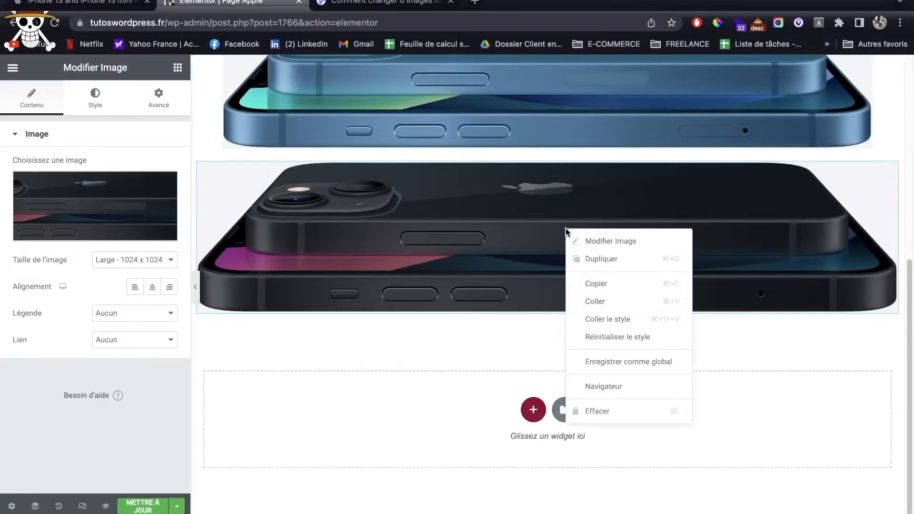
left_click(598, 268)
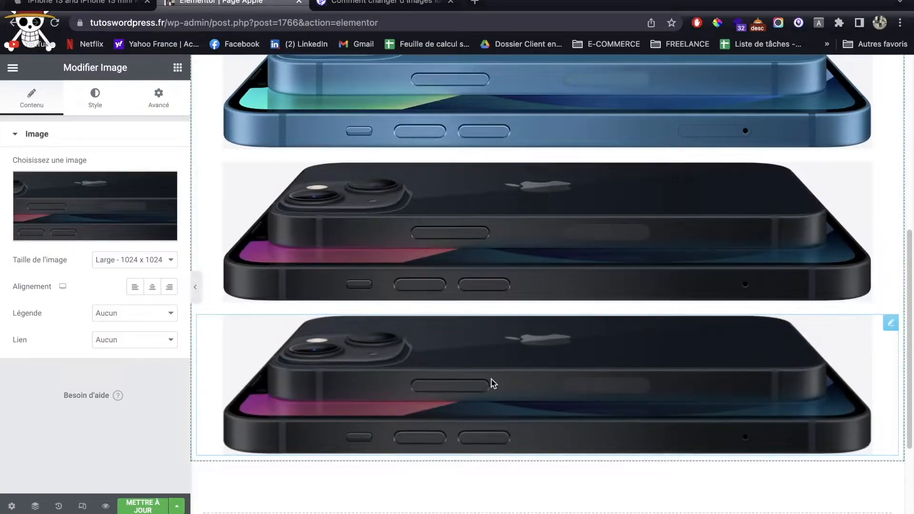
left_click(61, 195)
left_click(223, 211)
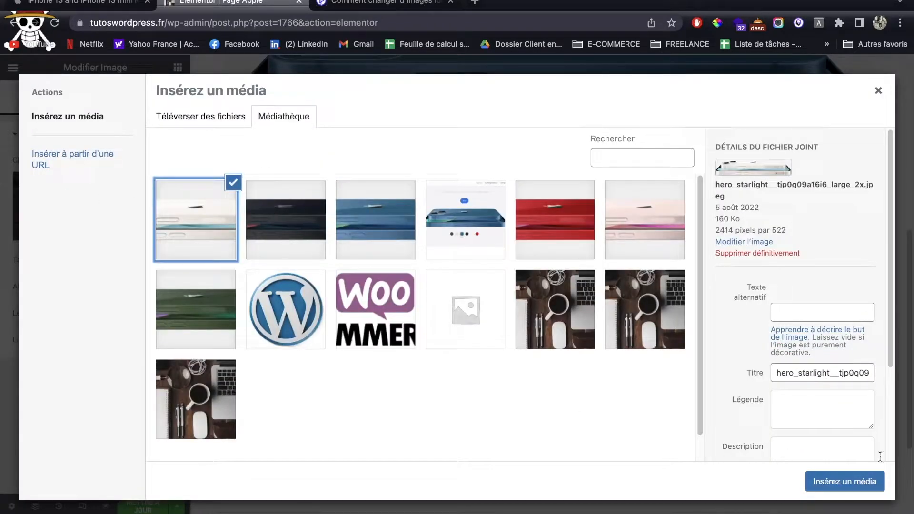
left_click(853, 478)
Duplicate the starlight iPhone image widget and replace the copy's picture with the hero_red image.
right_click(528, 329)
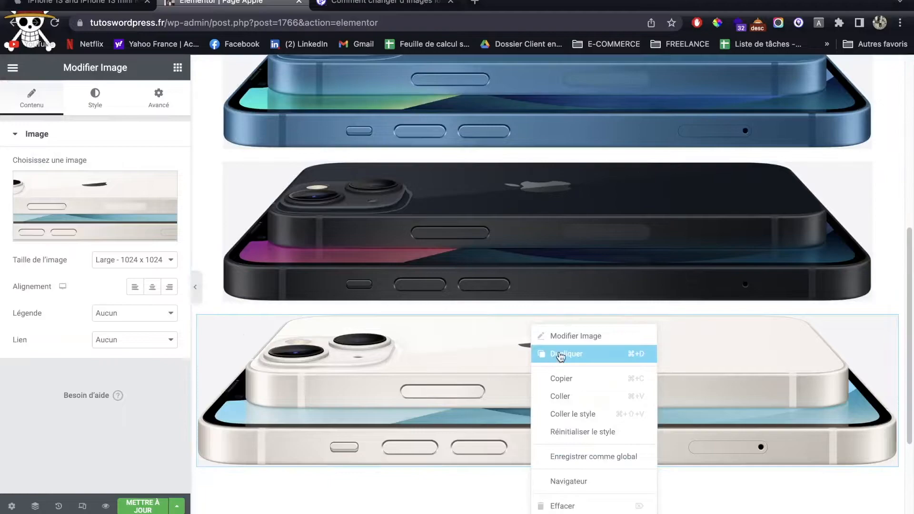
left_click(556, 350)
scroll(556, 350, "down", 5)
left_click(95, 206)
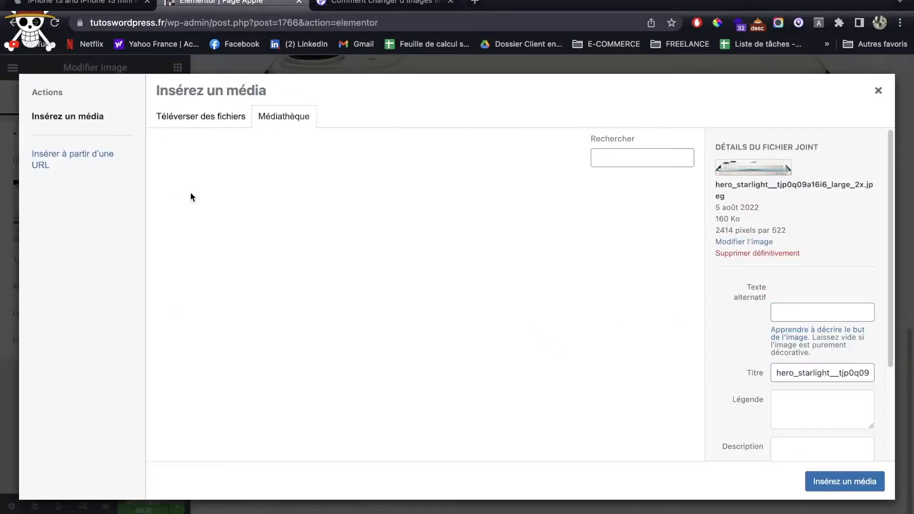
left_click(576, 219)
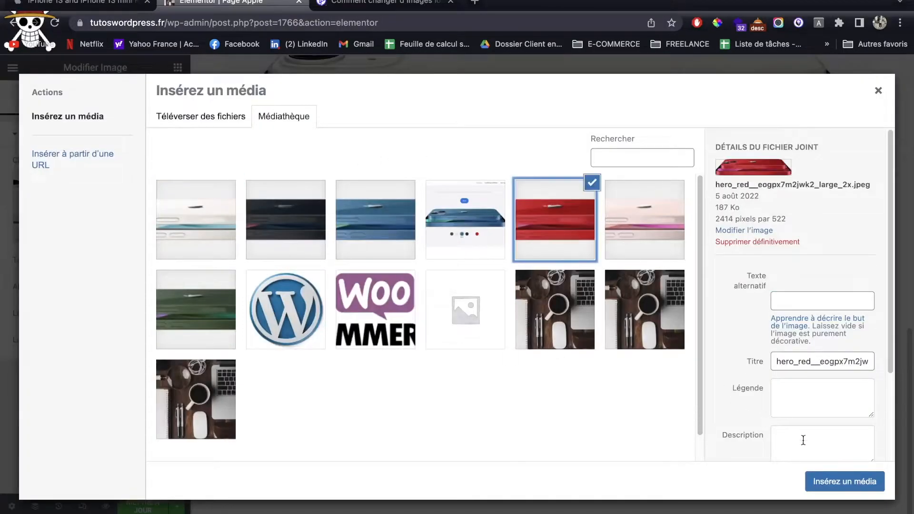
left_click(845, 482)
scroll(490, 242, "up", 10)
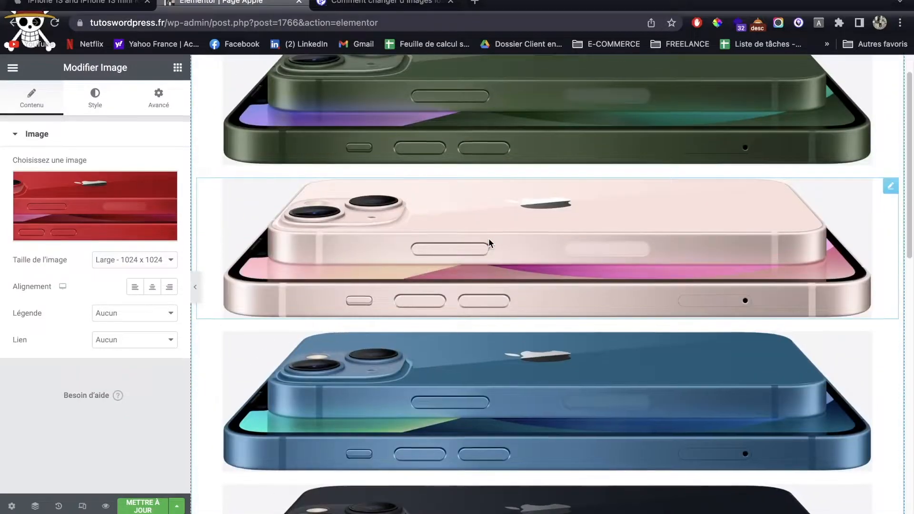
scroll(490, 239, "up", 1)
scroll(646, 125, "down", 2)
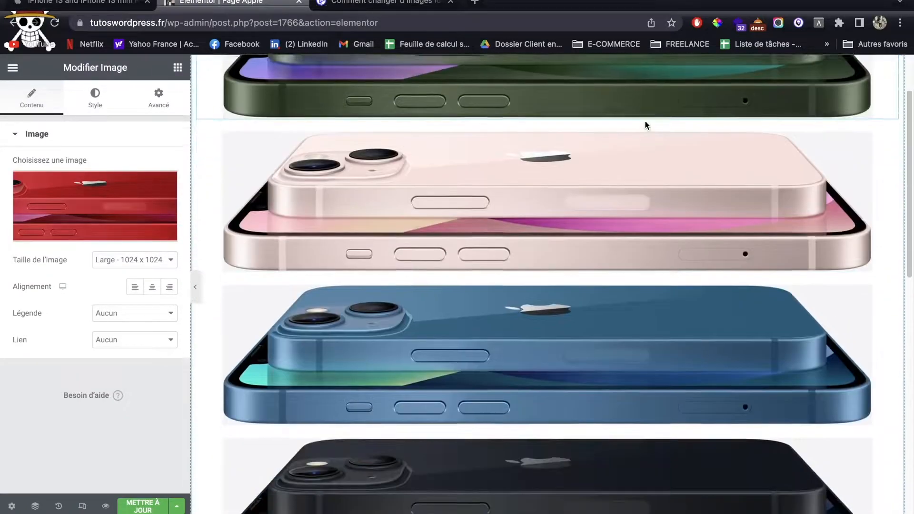
scroll(643, 133, "down", 3)
scroll(714, 64, "up", 4)
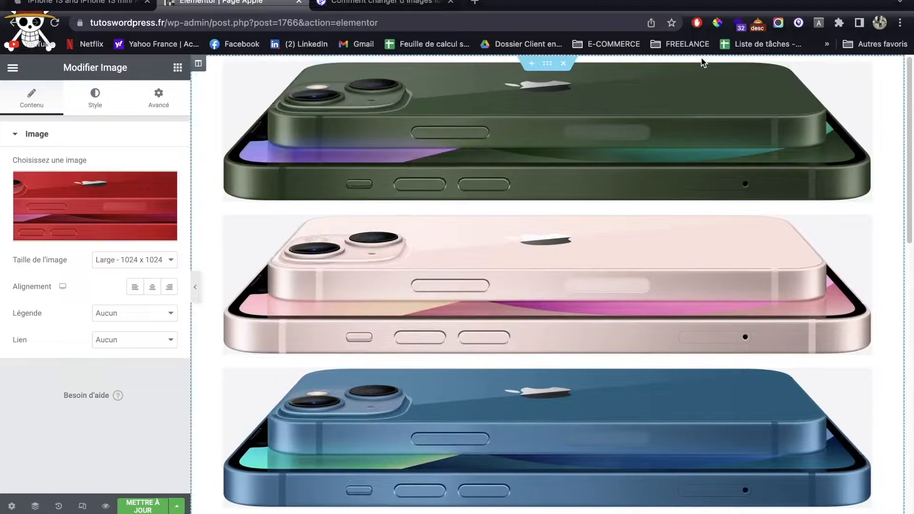
left_click(104, 4)
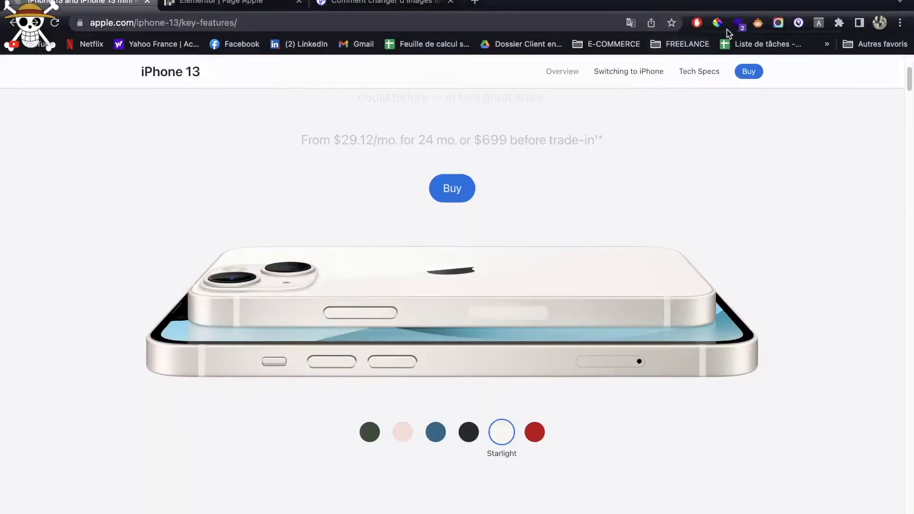
left_click(717, 23)
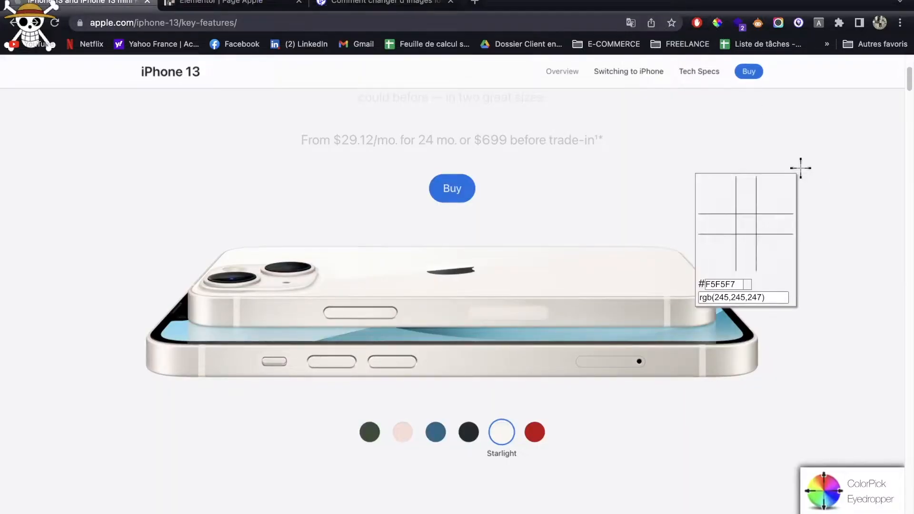
left_click(800, 167)
left_click(816, 190)
Give the Elementor section that holds the iPhone images a classic background in colour F5F5F7.
left_click(272, 6)
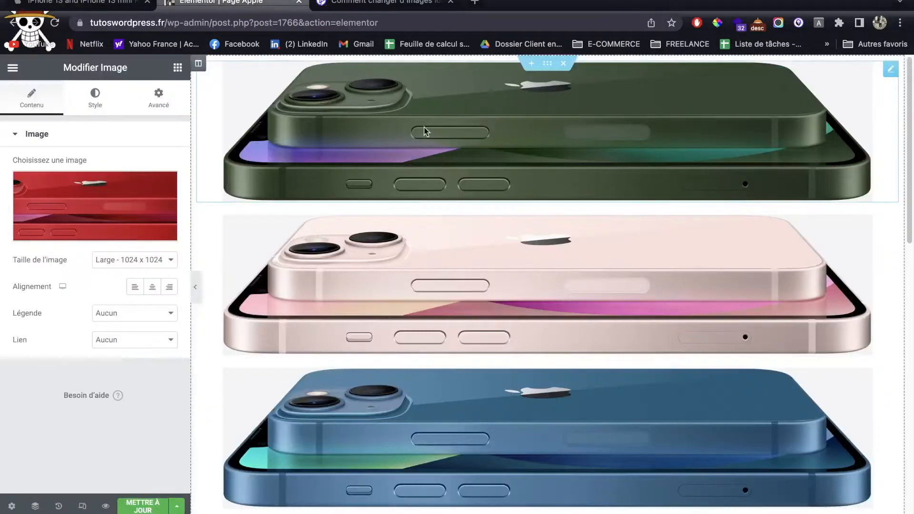
left_click(547, 63)
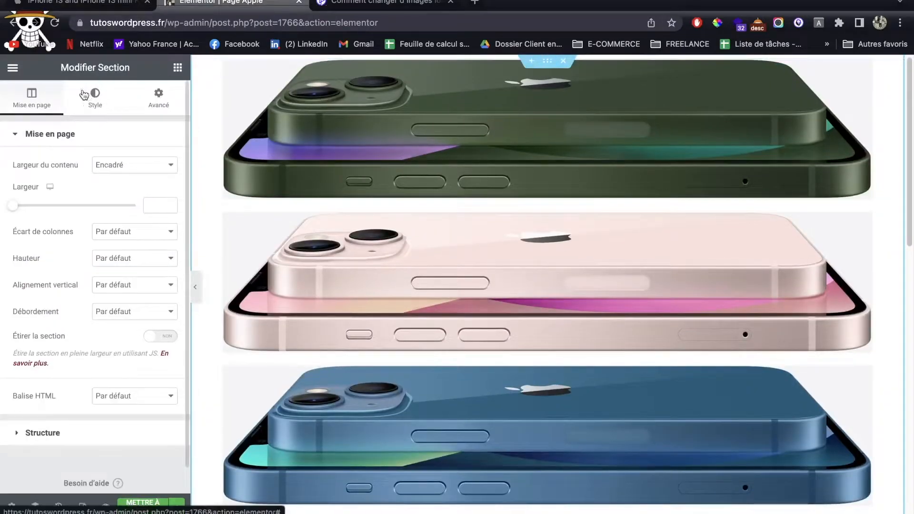
left_click(95, 95)
left_click(118, 192)
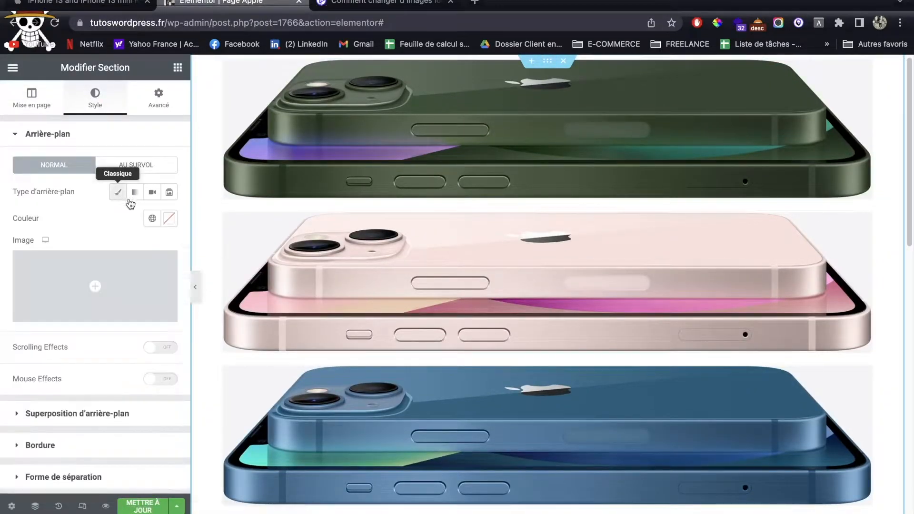
left_click(170, 220)
type("F5F5F7")
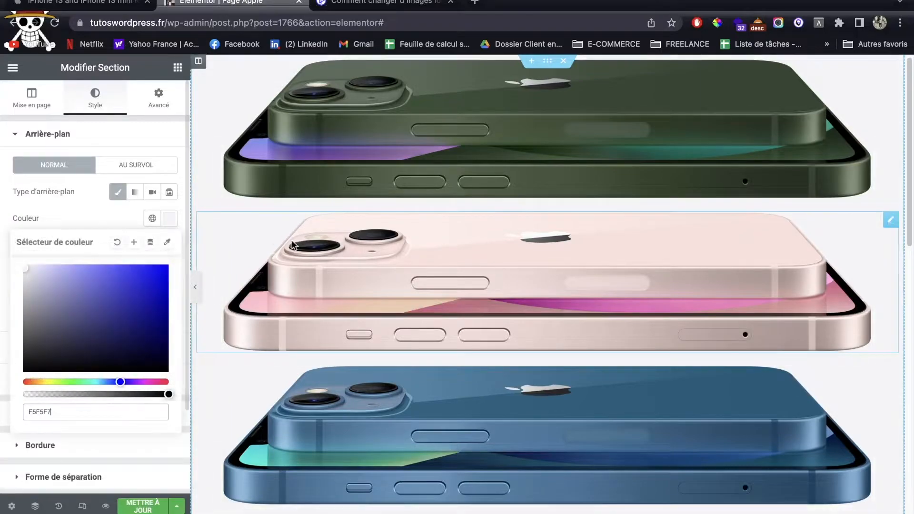
Update the page and preview it to check the stacked iPhone images on the new background.
left_click(149, 508)
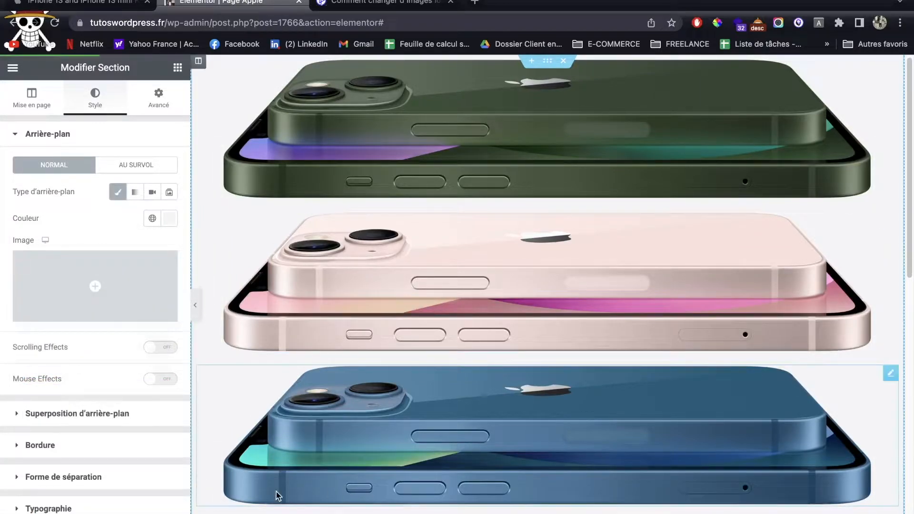
left_click(105, 506)
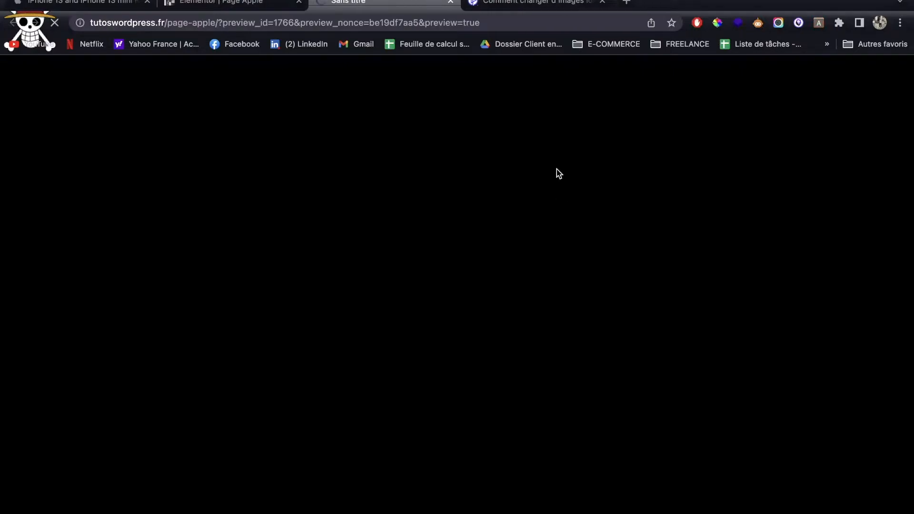
scroll(458, 164, "down", 5)
scroll(457, 165, "down", 10)
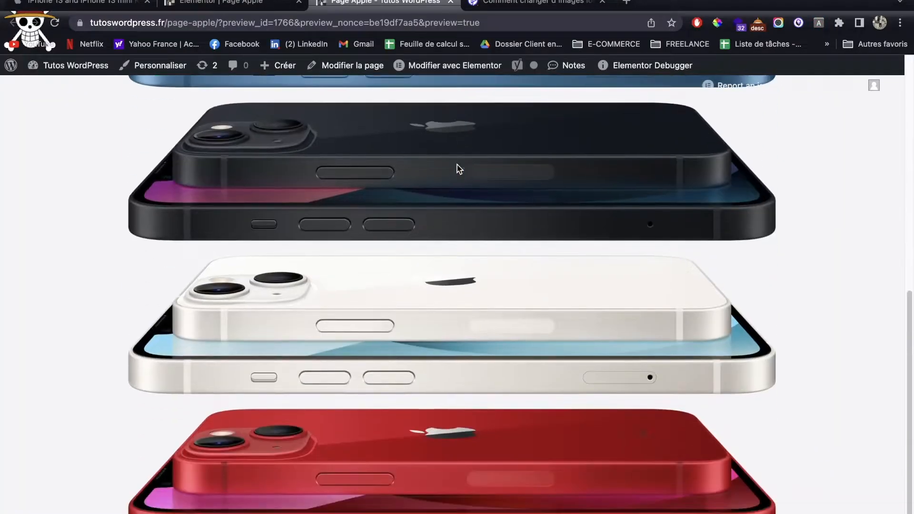
Back in the Elementor editor, add an inner section directly below the red iPhone image.
left_click(245, 4)
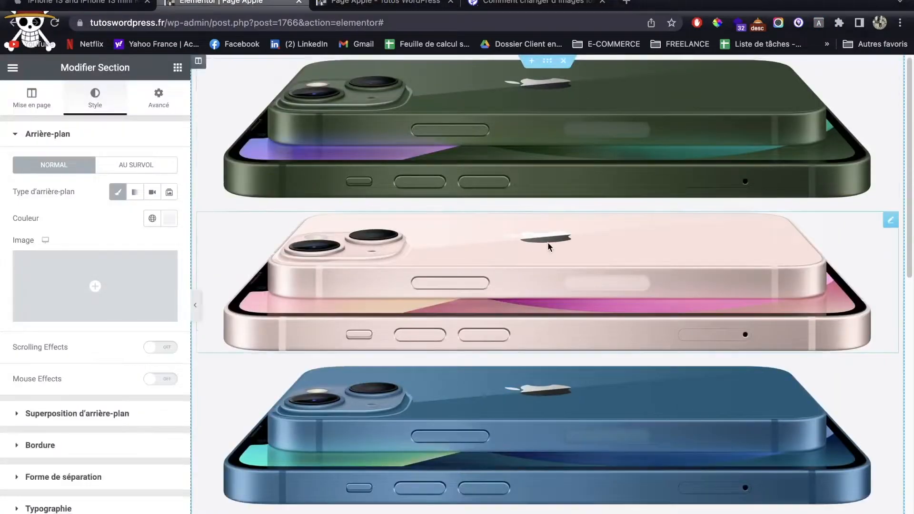
scroll(547, 245, "down", 10)
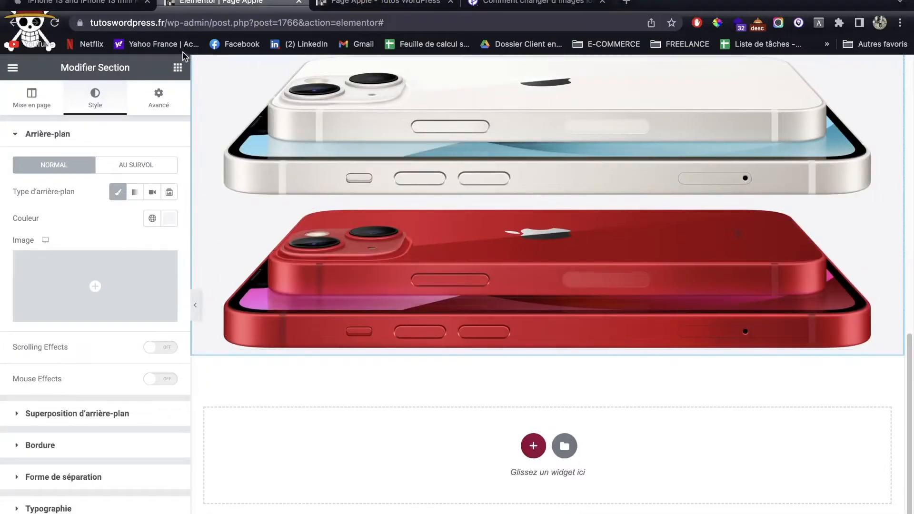
left_click(178, 67)
left_click_drag(83, 210, 528, 319)
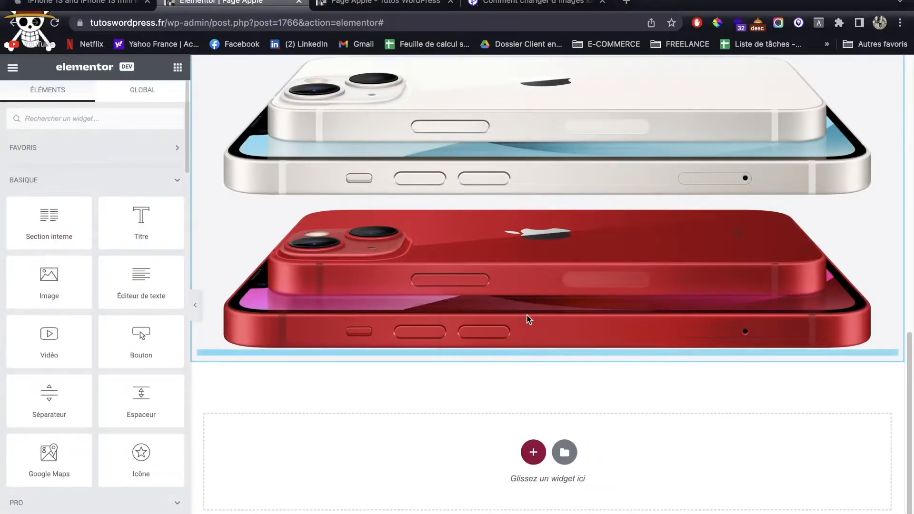
Place a Button widget in the inner section's first column and clear its text.
left_click(176, 71)
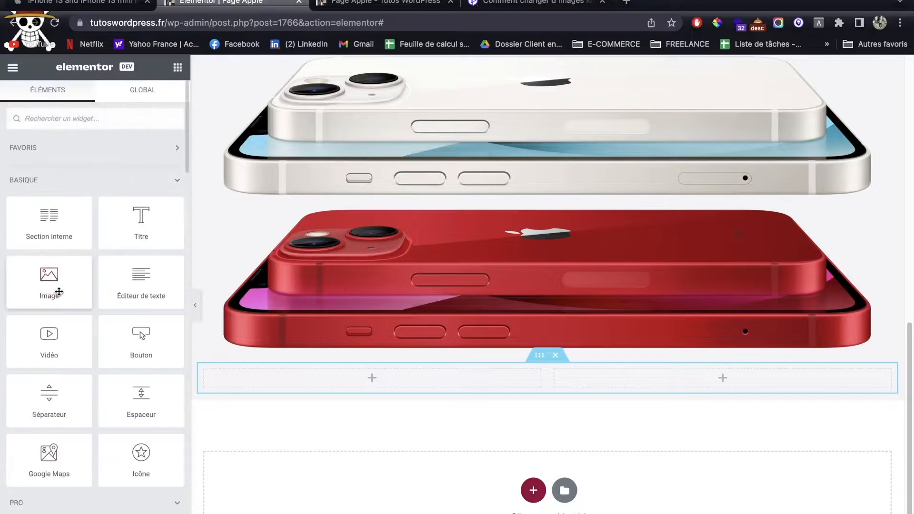
left_click_drag(139, 337, 314, 351)
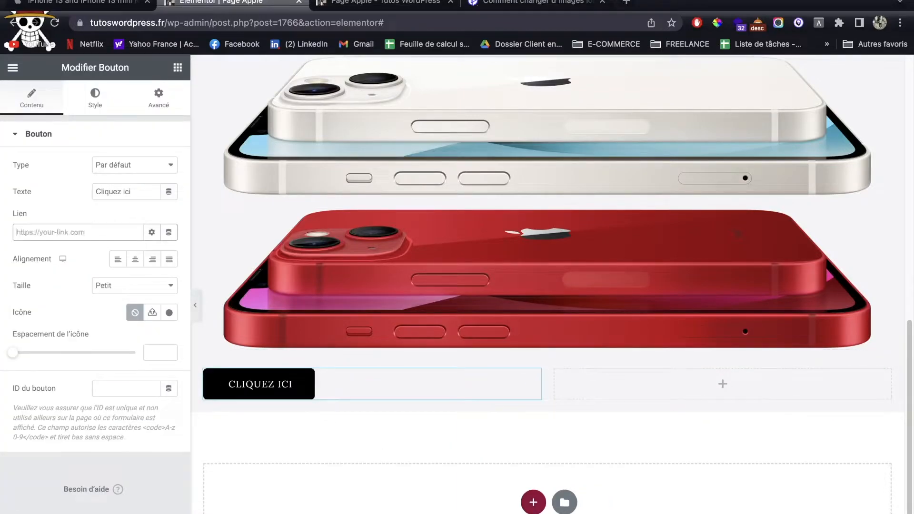
triple_click(114, 193)
key("BackSpace")
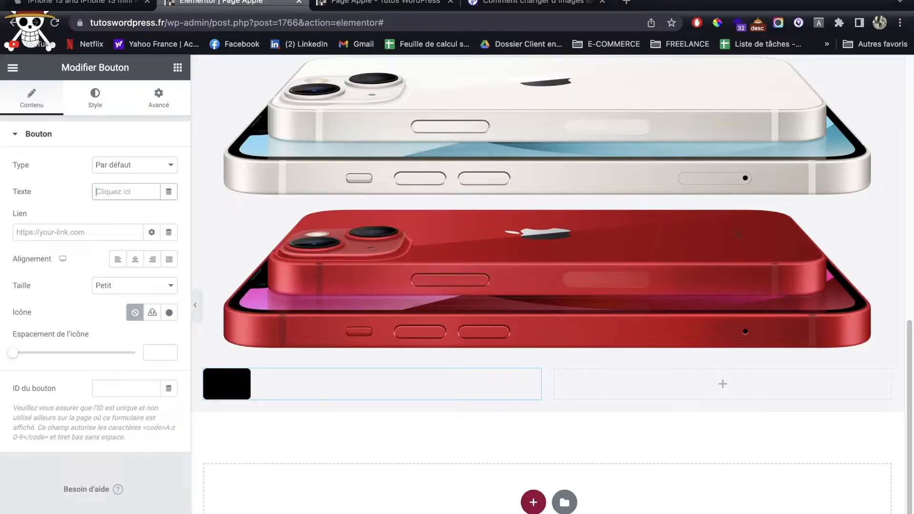
Shape the button into a circle with a border radius of 50 px and padding of 20 px on all sides.
left_click(94, 102)
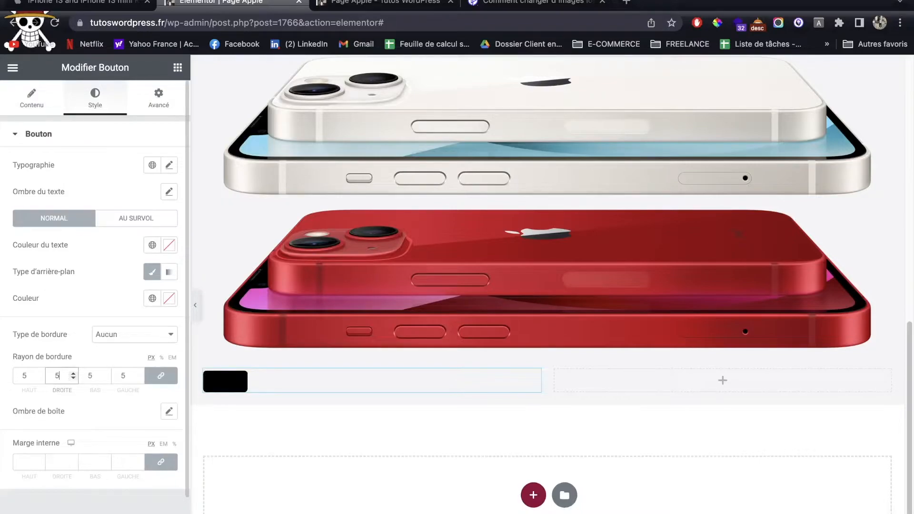
left_click(92, 465)
type("20")
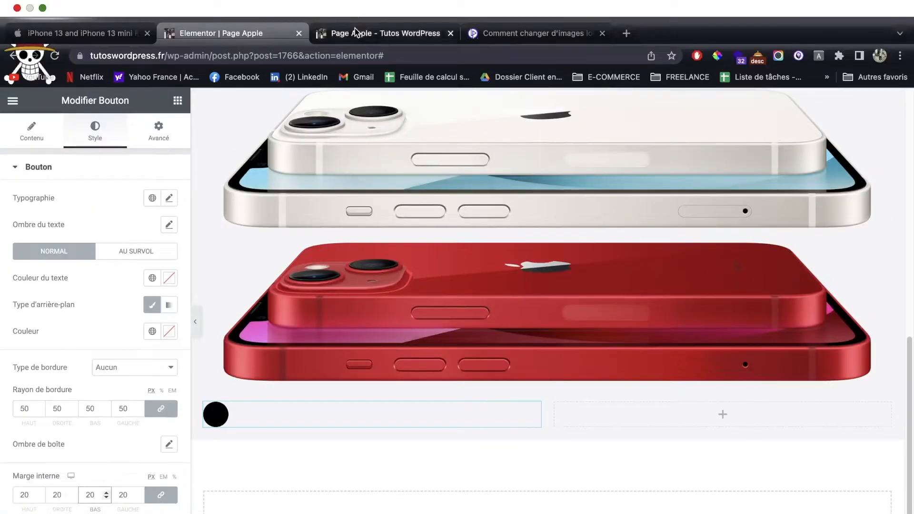
left_click(361, 32)
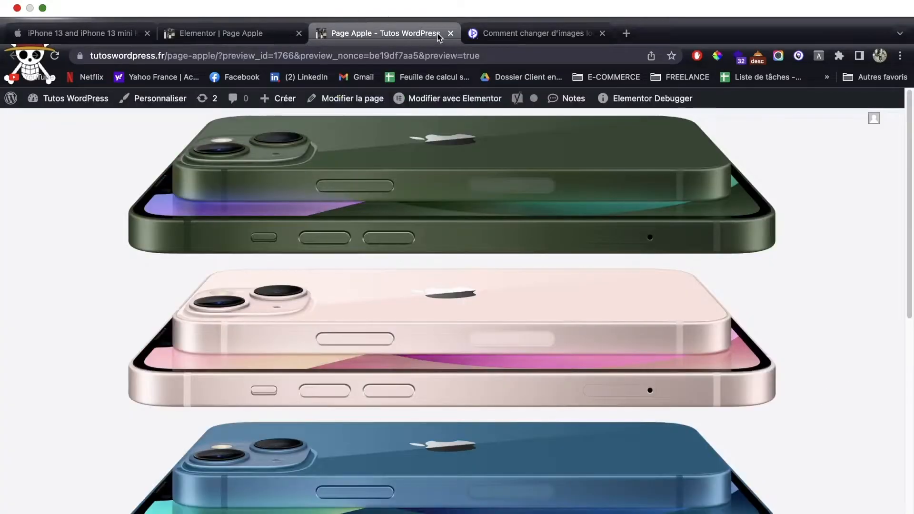
left_click(76, 32)
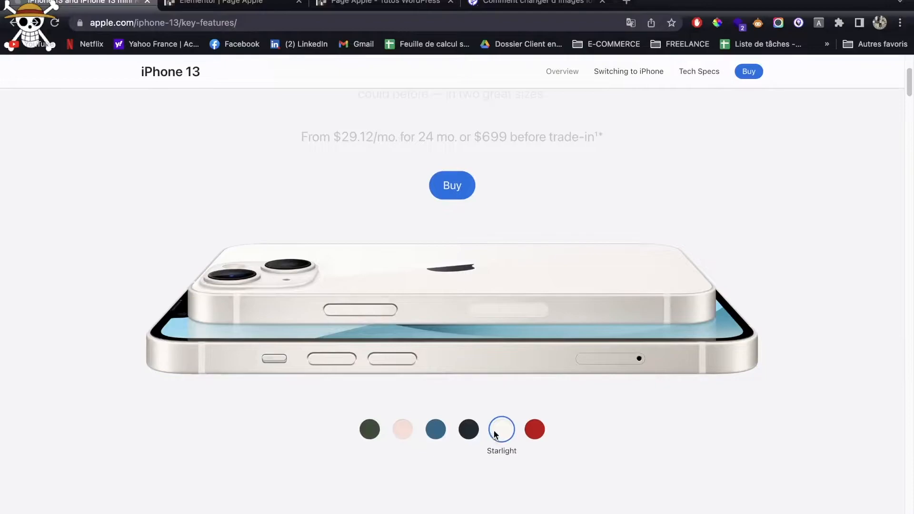
left_click(434, 431)
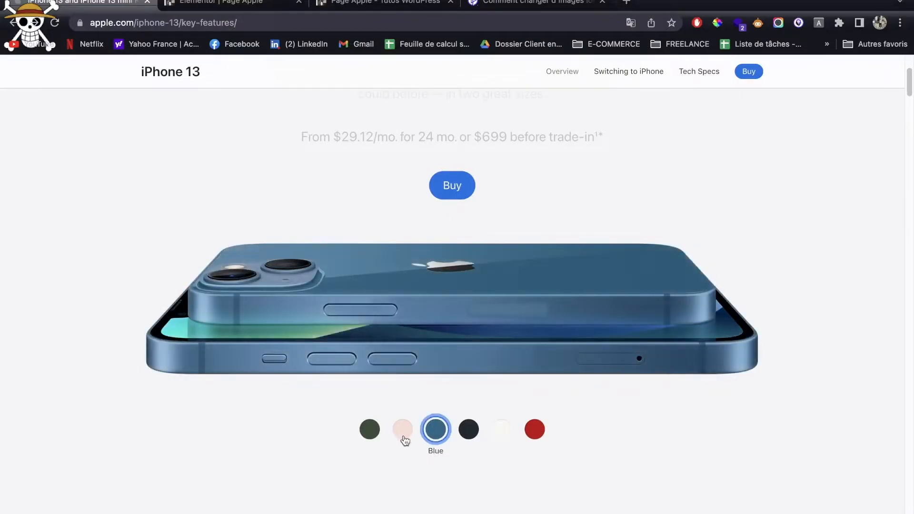
left_click(403, 431)
left_click(370, 430)
left_click(435, 431)
left_click(468, 431)
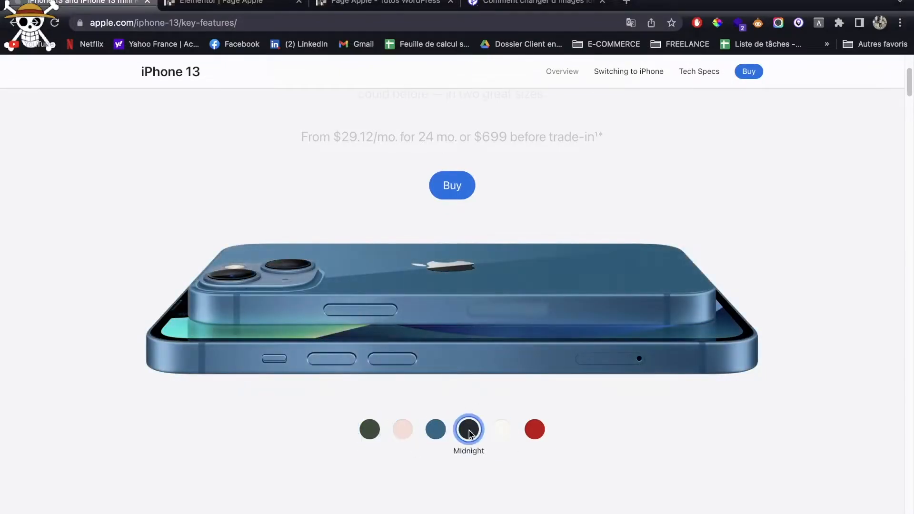
left_click(501, 431)
left_click(373, 431)
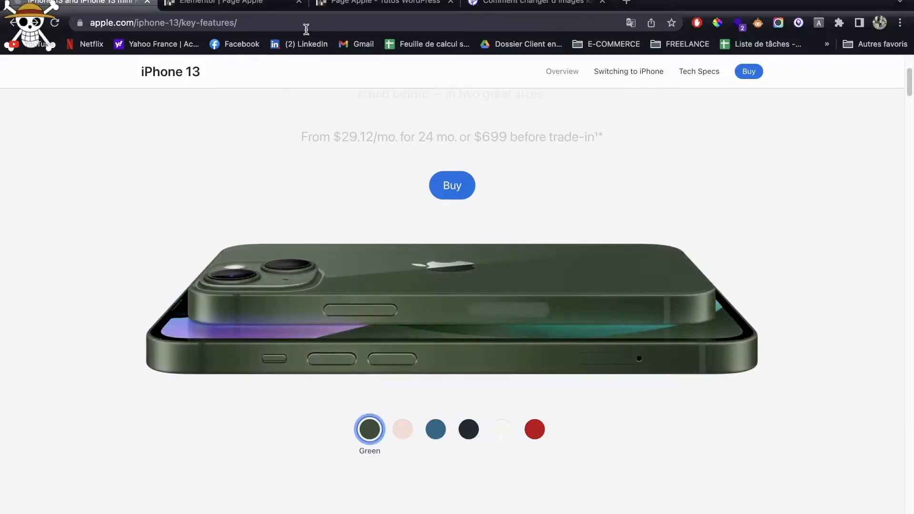
Duplicate the inner section column containing the round button and delete the empty last column.
left_click(234, 5)
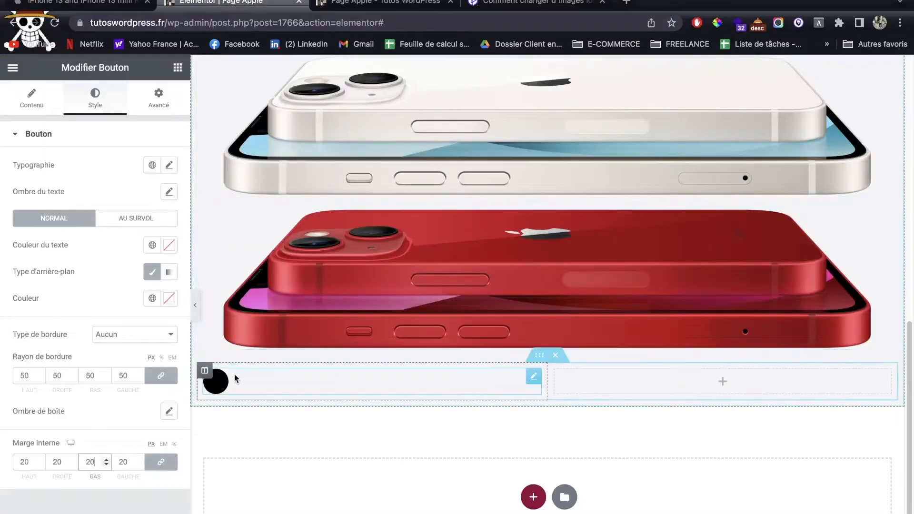
right_click(205, 378)
left_click(229, 388)
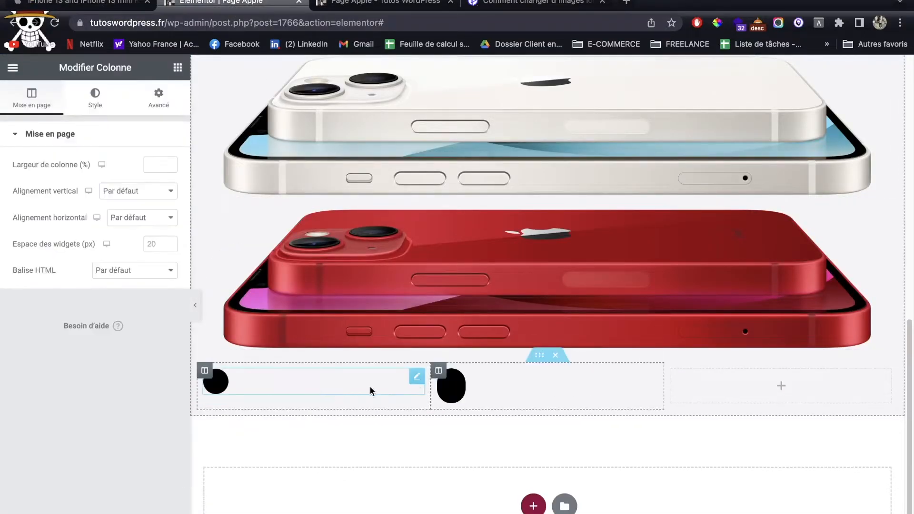
right_click(678, 375)
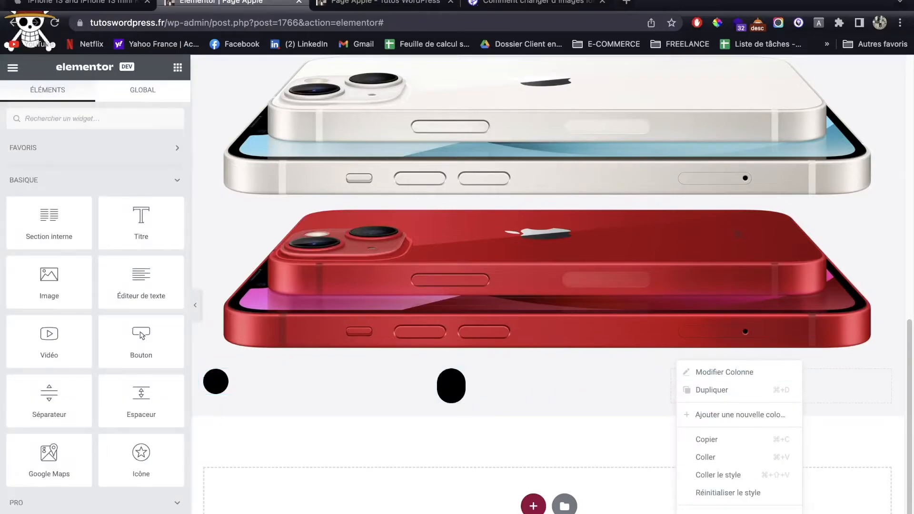
left_click(697, 512)
left_click(358, 11)
scroll(380, 147, "down", 5)
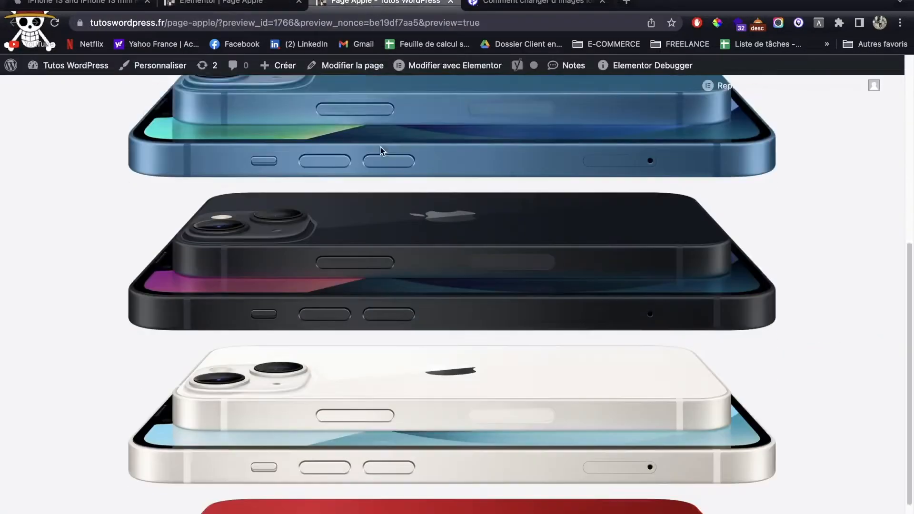
scroll(380, 147, "up", 5)
left_click(256, 10)
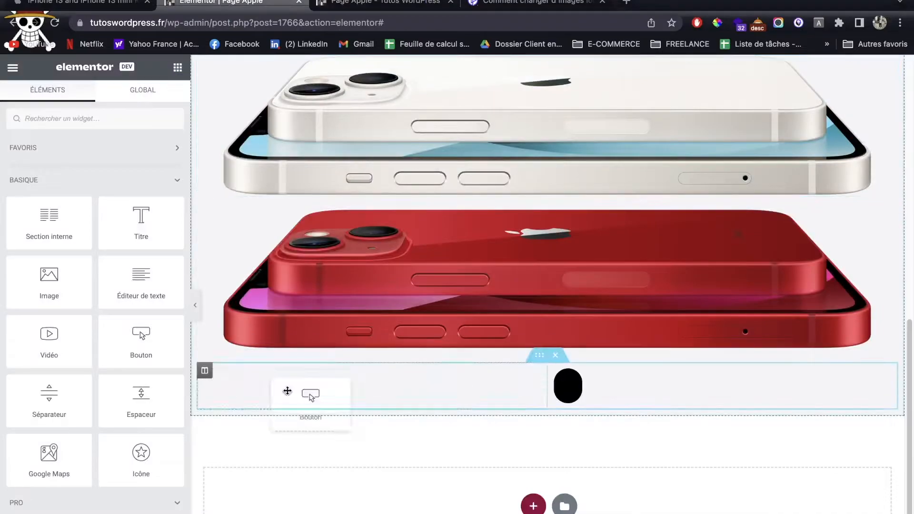
left_click(280, 390)
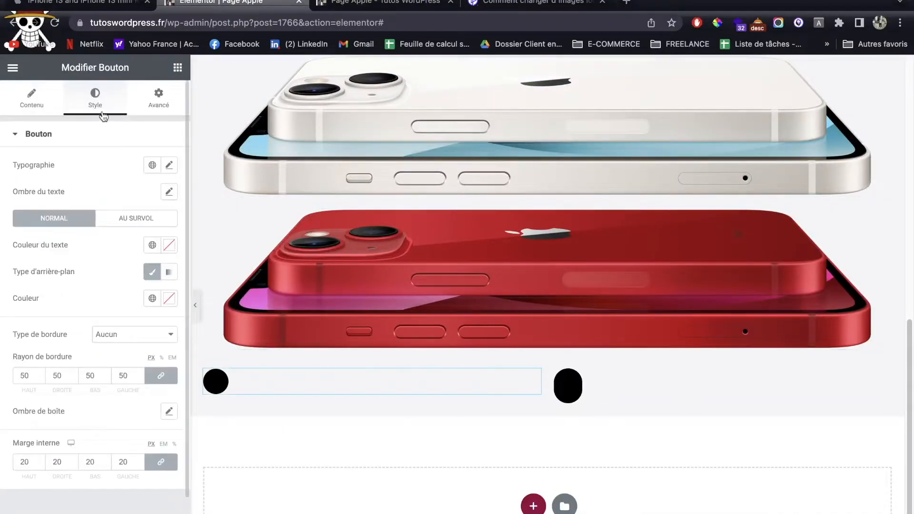
left_click(169, 298)
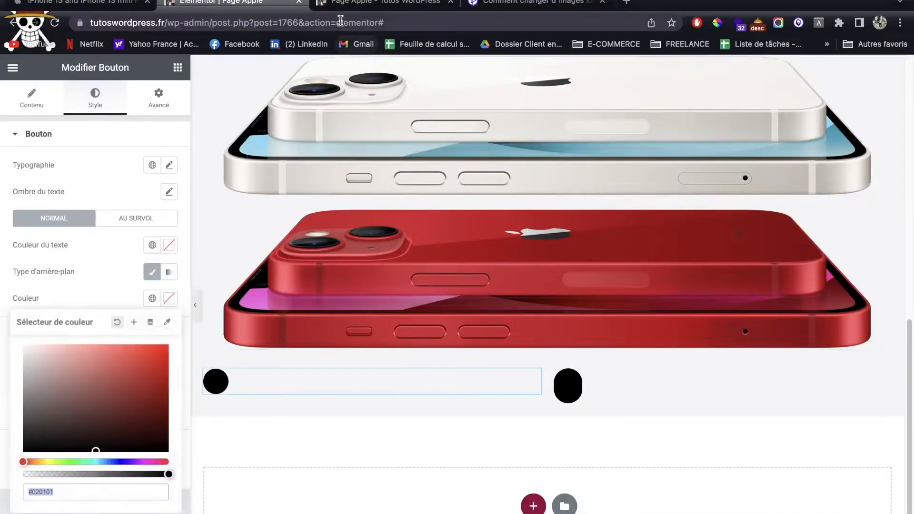
left_click(339, 10)
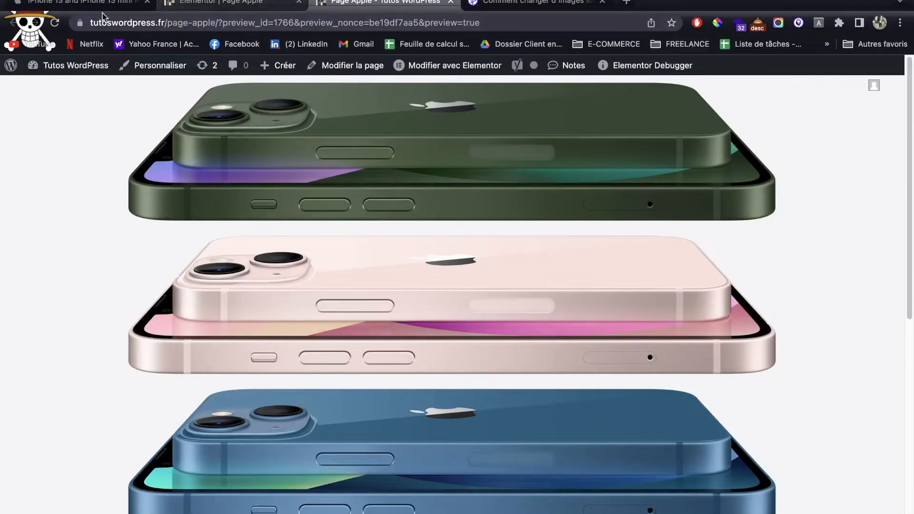
left_click(69, 5)
left_click(717, 22)
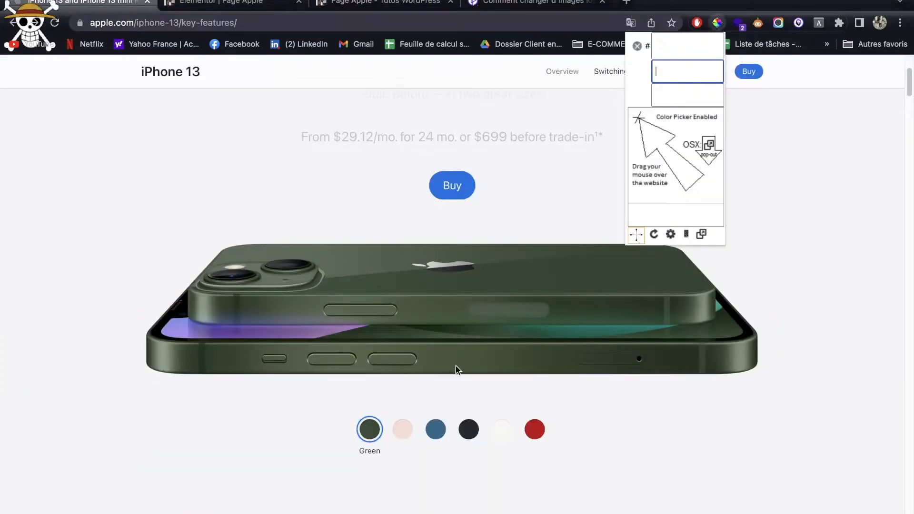
left_click(367, 431)
key("super+c")
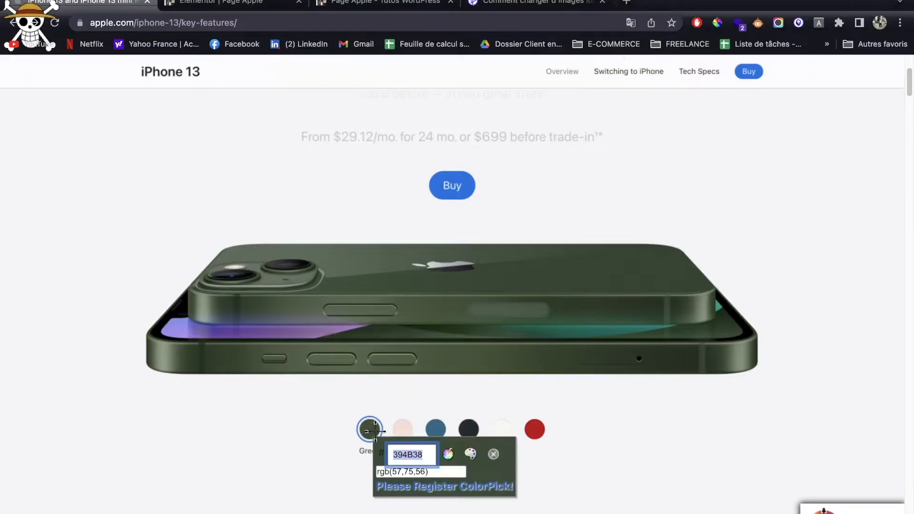
left_click(494, 455)
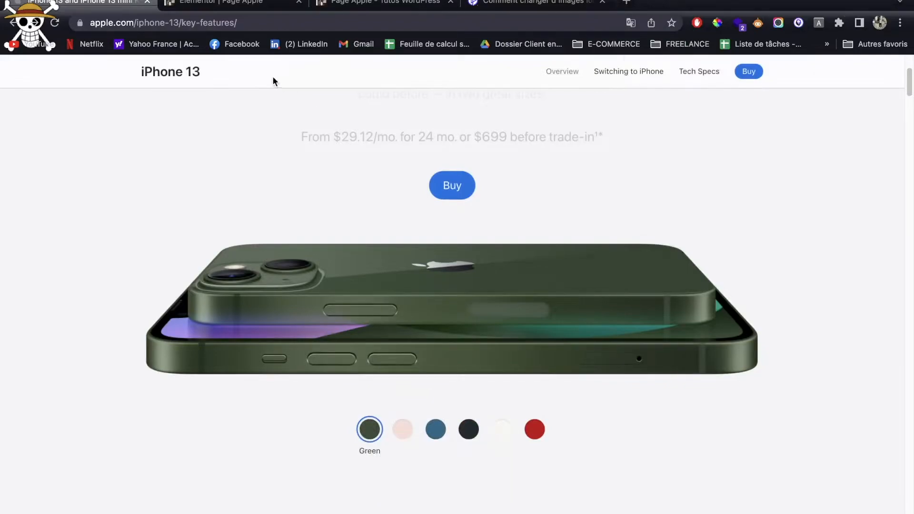
In the Elementor editor, set the first round button's background colour to 394B38 and duplicate its column.
left_click(245, 6)
left_click(171, 295)
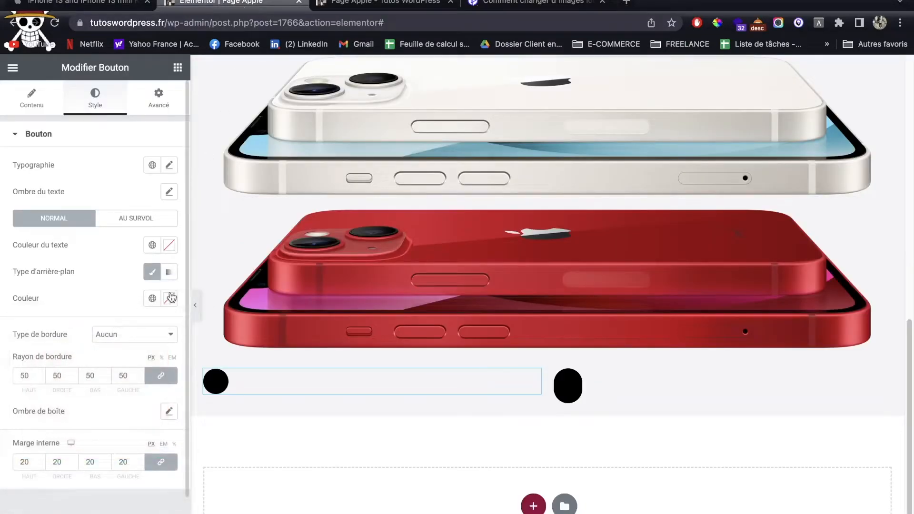
left_click(171, 297)
key("super+v")
right_click(284, 381)
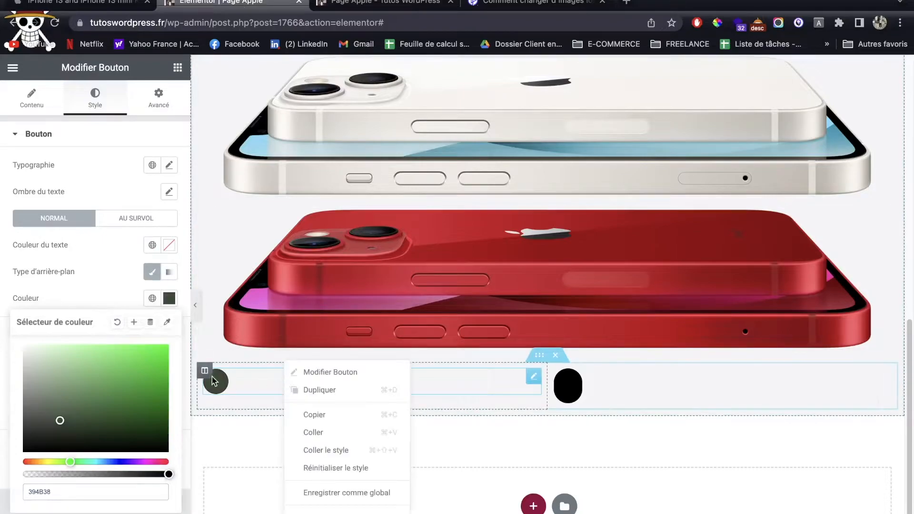
right_click(205, 371)
left_click(229, 388)
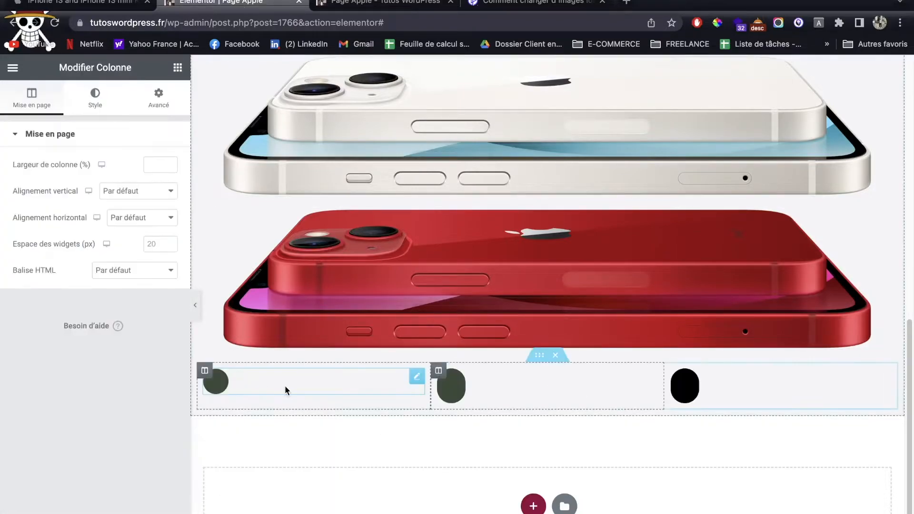
left_click(511, 390)
left_click(114, 4)
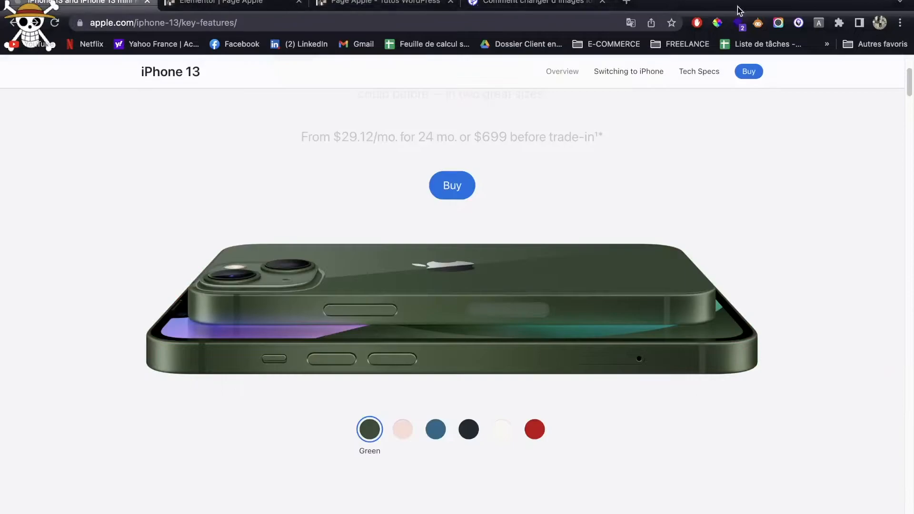
left_click(717, 23)
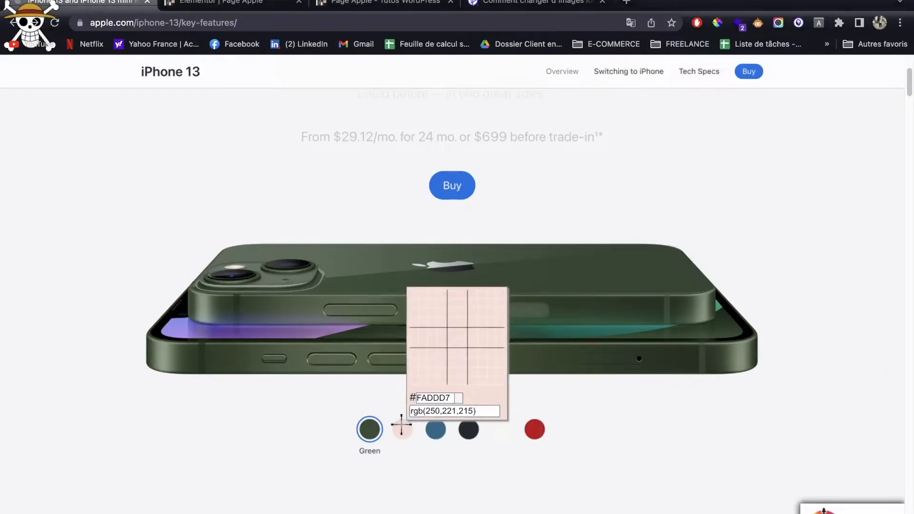
left_click(401, 424)
key("super+c")
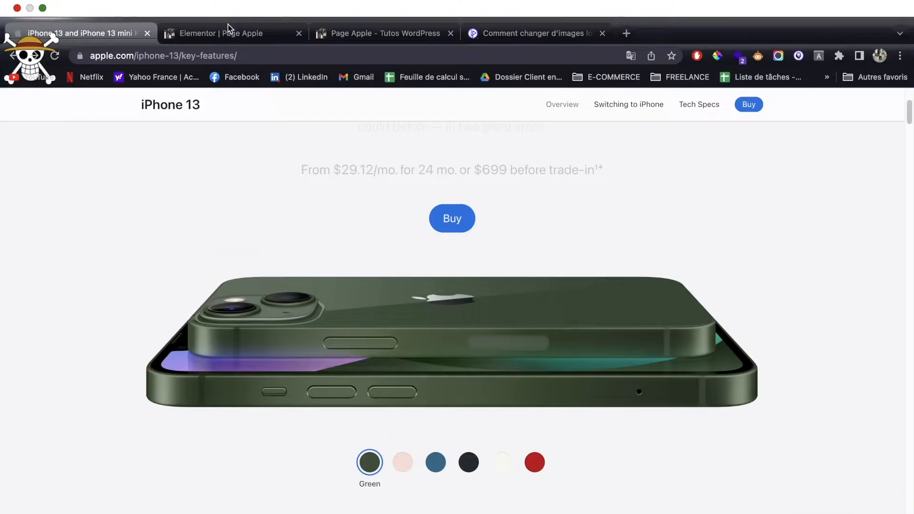
Back in Elementor, set the second round button's background colour to FADDD7 and duplicate its column.
left_click(231, 3)
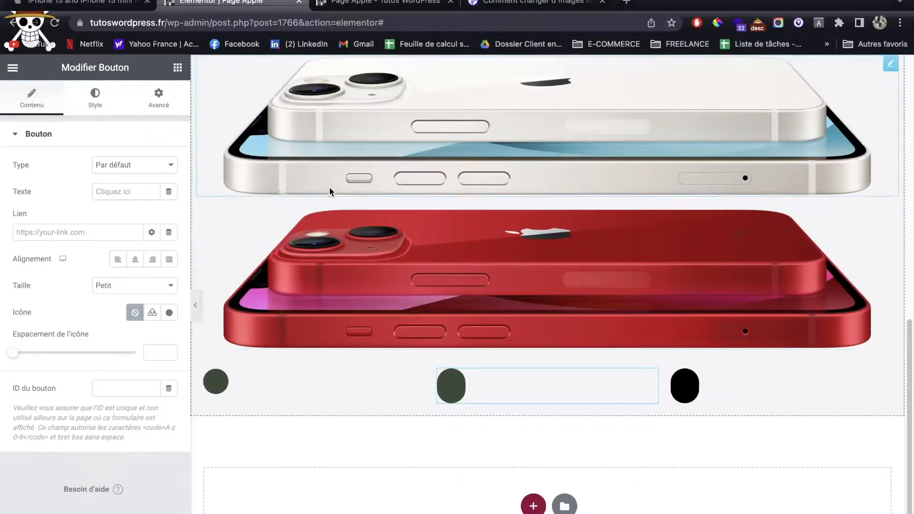
left_click(95, 98)
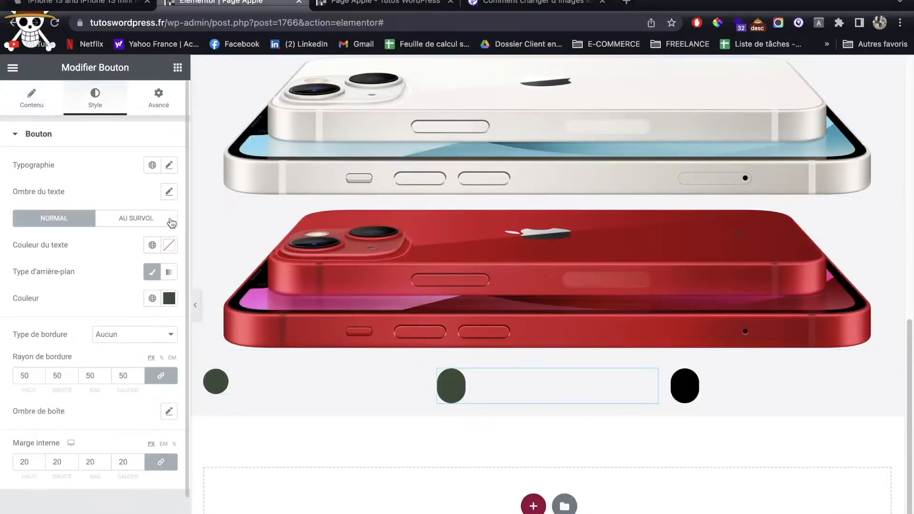
left_click(169, 299)
key("super+v")
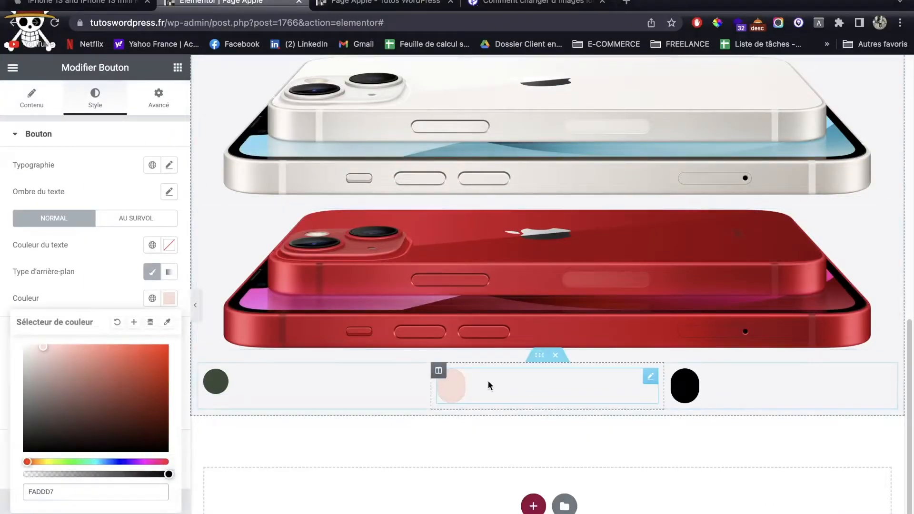
right_click(437, 370)
left_click(464, 389)
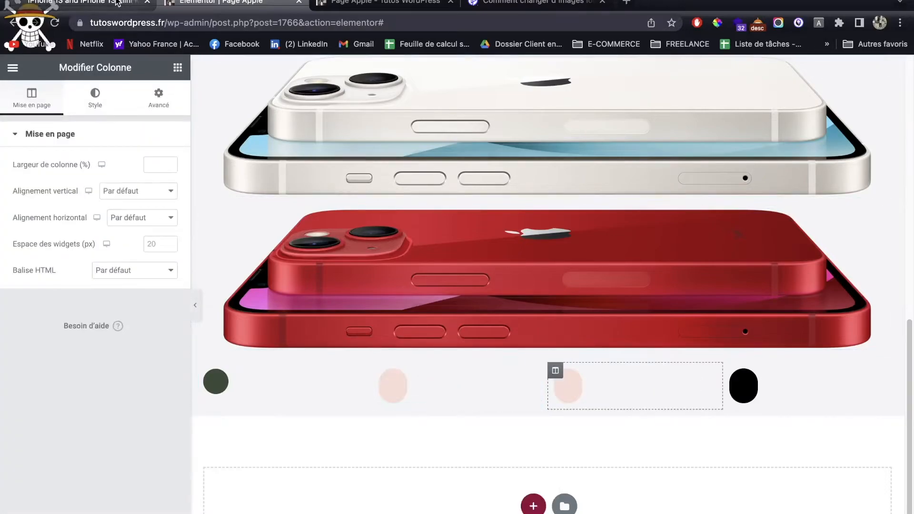
left_click(110, 2)
key("alt+p")
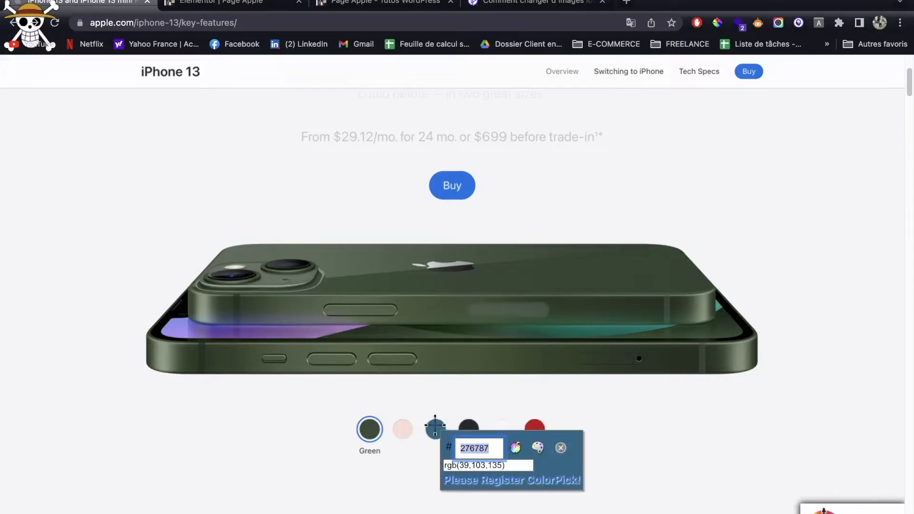
left_click(249, 3)
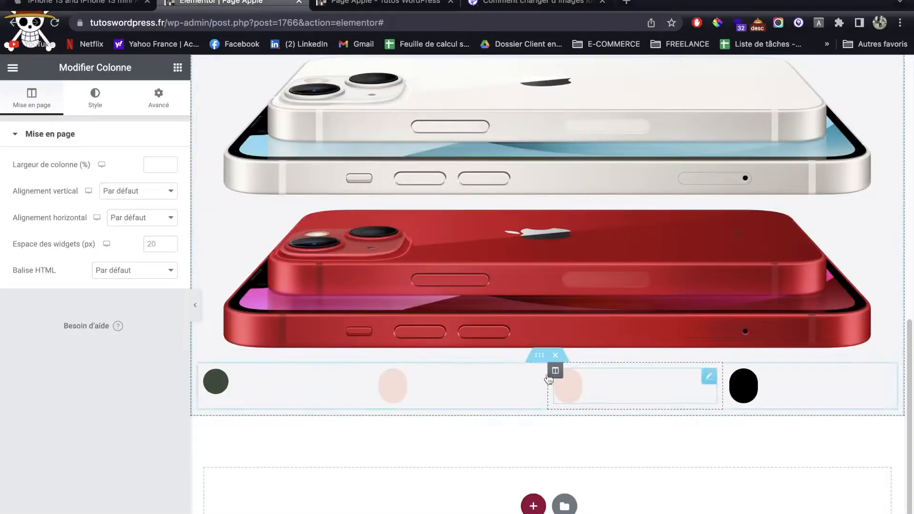
left_click(95, 97)
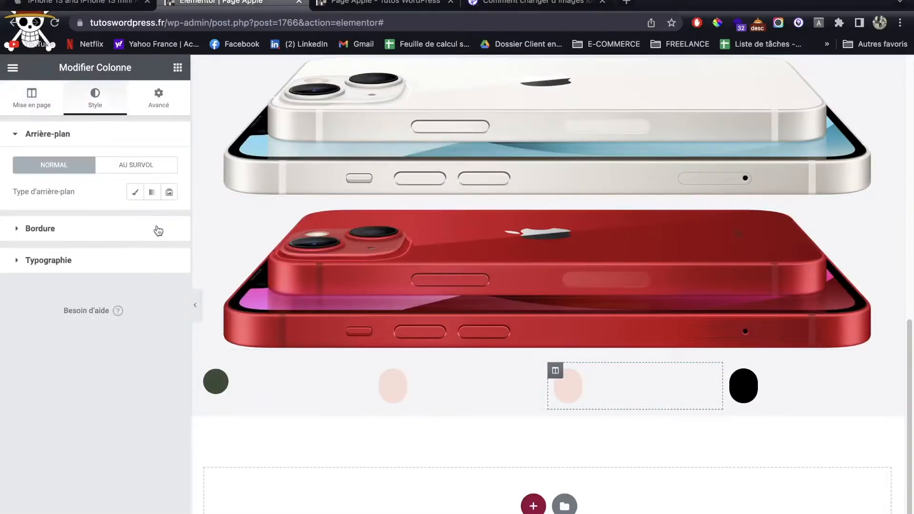
left_click(592, 386)
left_click(95, 97)
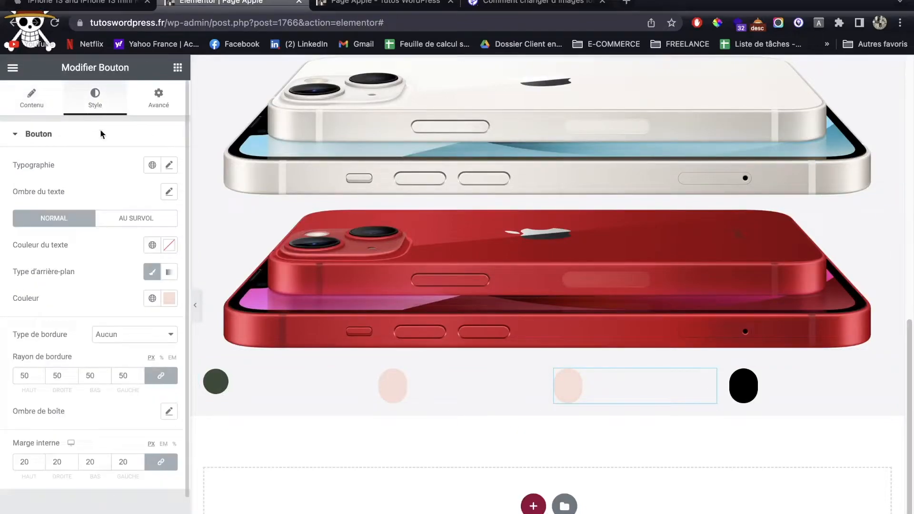
left_click(169, 298)
left_click(126, 396)
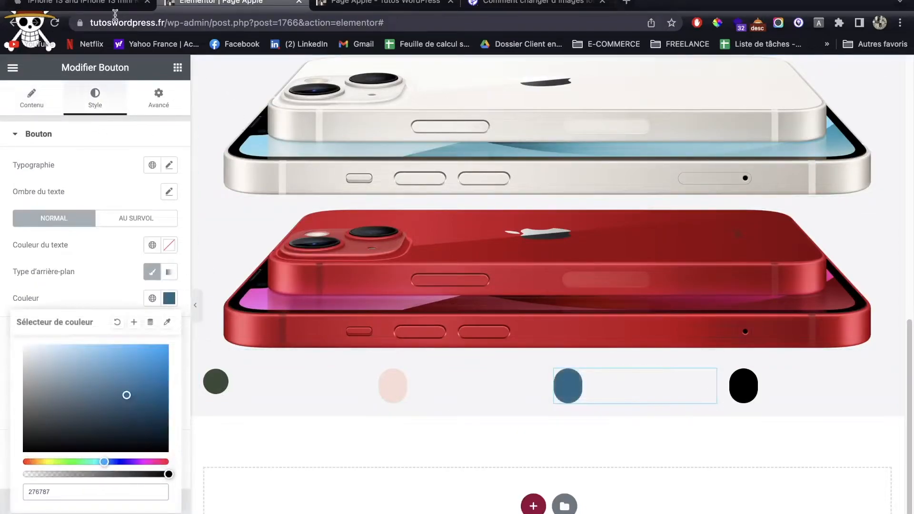
left_click(115, 12)
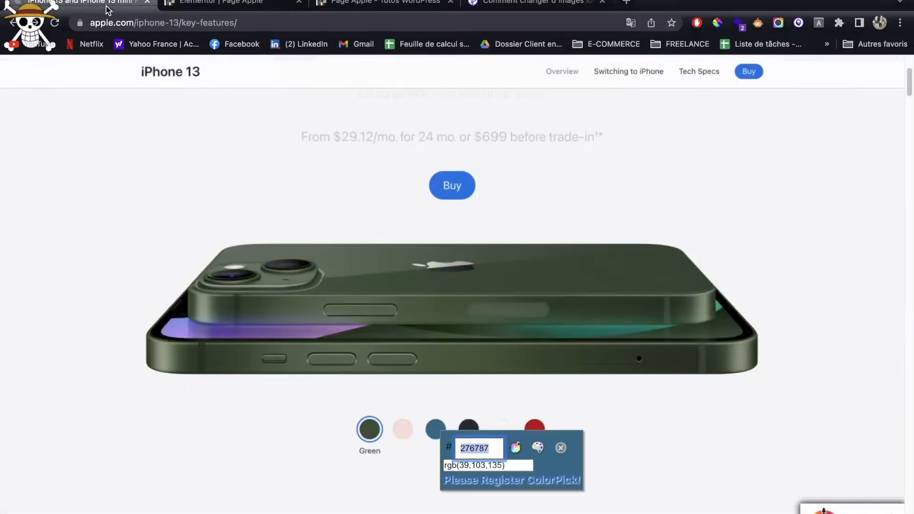
left_click(469, 427)
key("ctrl+c")
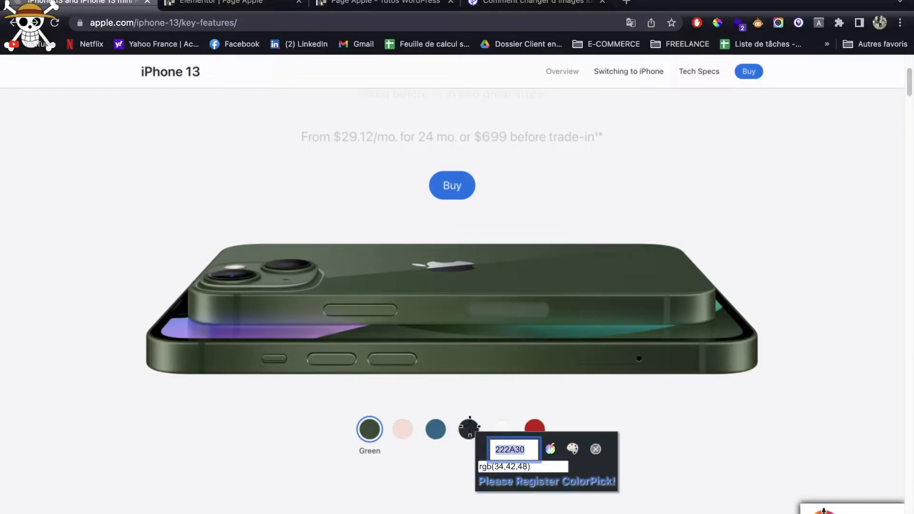
left_click(224, 4)
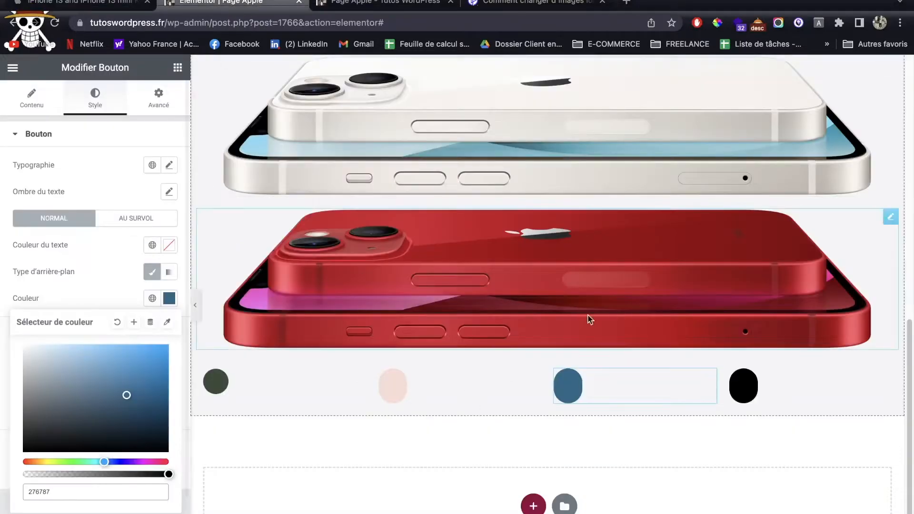
left_click(757, 379)
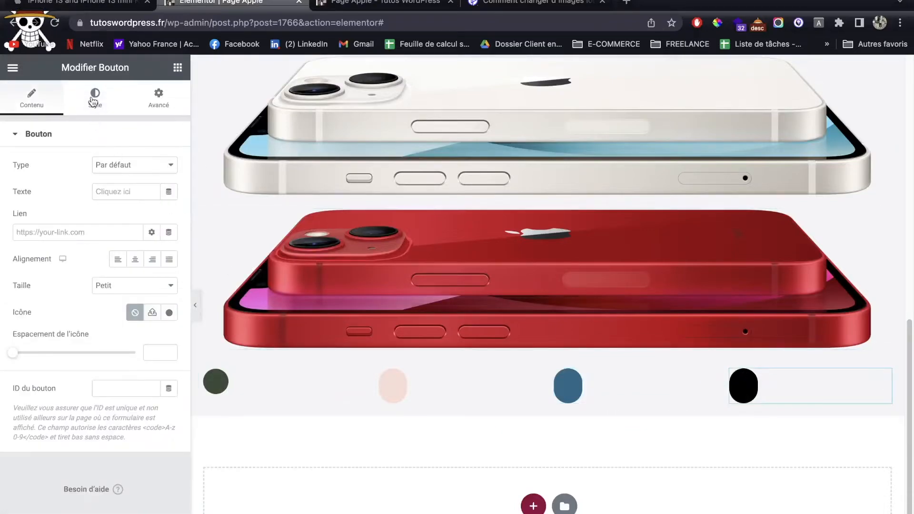
left_click(94, 101)
left_click(169, 298)
key("ctrl+v")
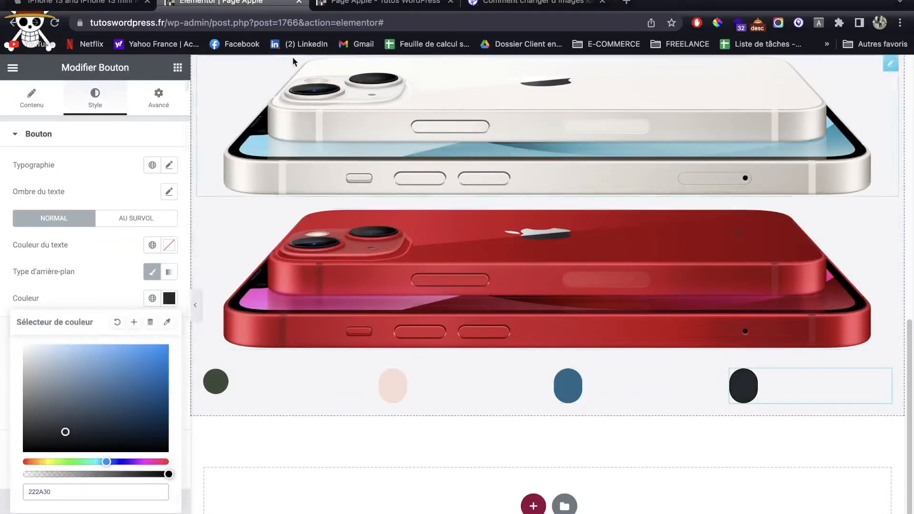
Copy the off-white swatch's code F9F6F1 from Apple's page and duplicate the near-black button's column in Elementor.
left_click(81, 4)
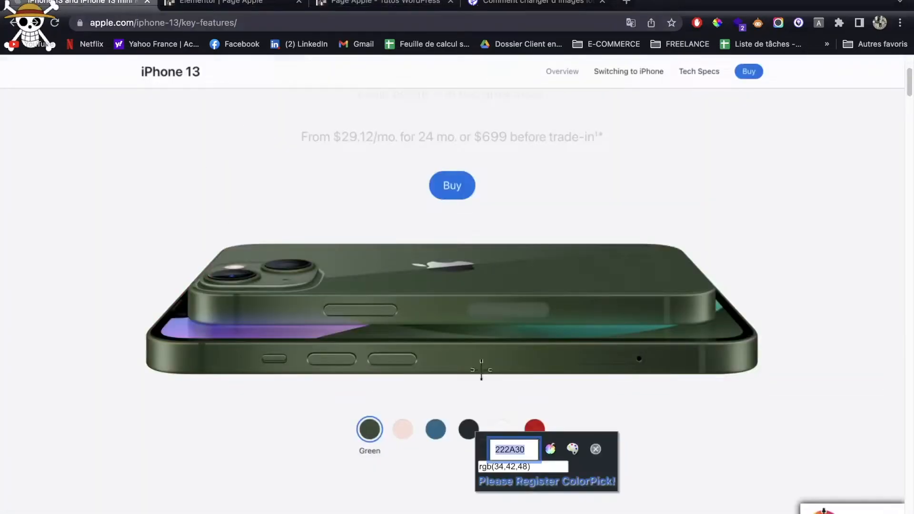
left_click(500, 428)
key("ctrl+c")
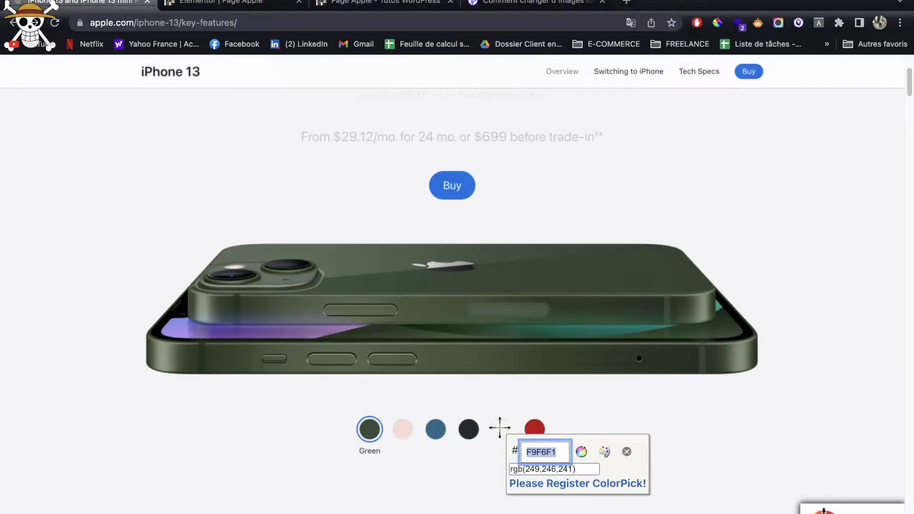
left_click(233, 3)
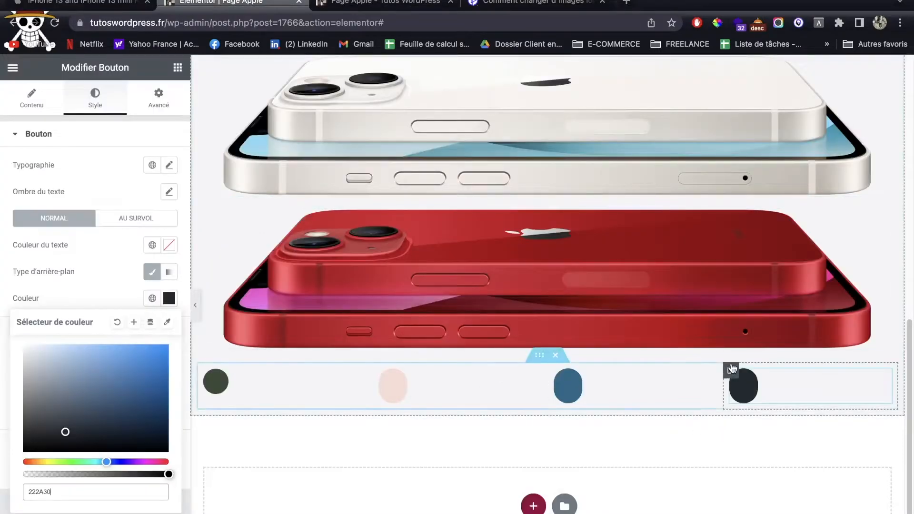
right_click(734, 381)
left_click(738, 388)
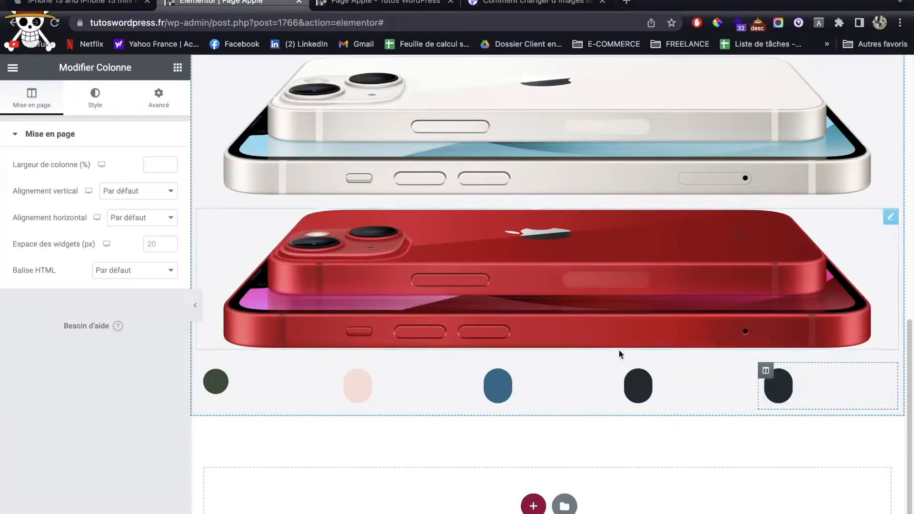
Set the fifth round button's background colour to F9F6F1 and duplicate its column.
left_click(884, 377)
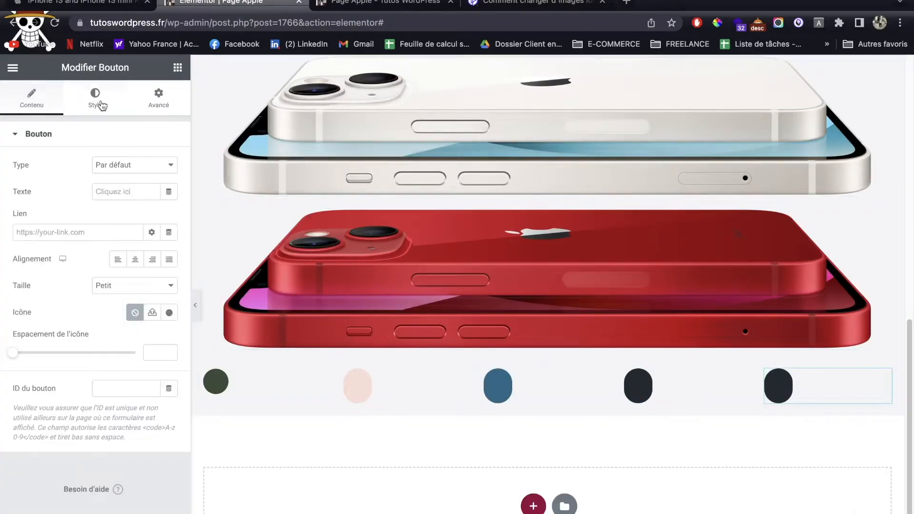
left_click(98, 98)
left_click(169, 298)
key("ctrl+v")
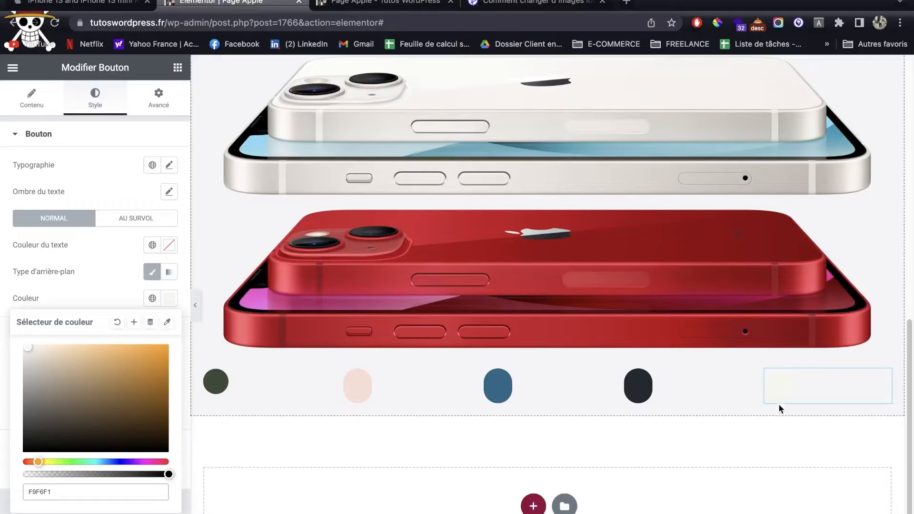
right_click(767, 374)
left_click(786, 387)
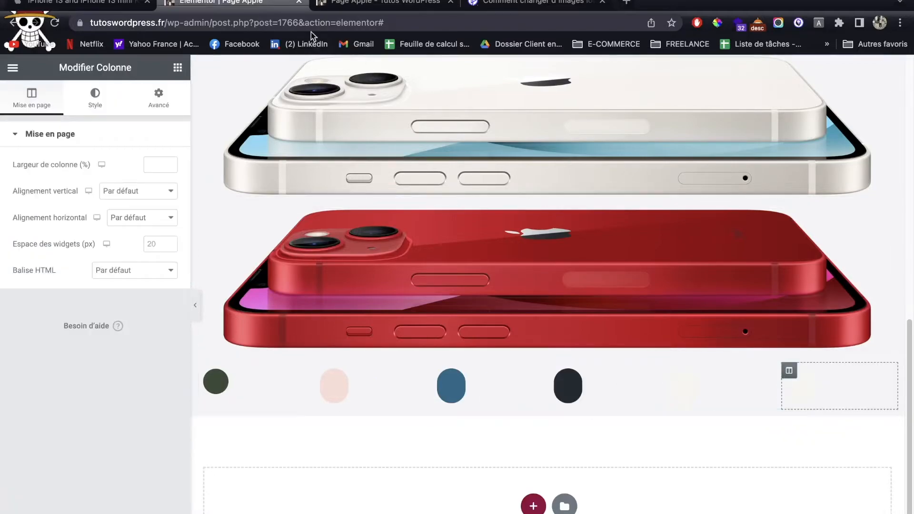
left_click(143, 4)
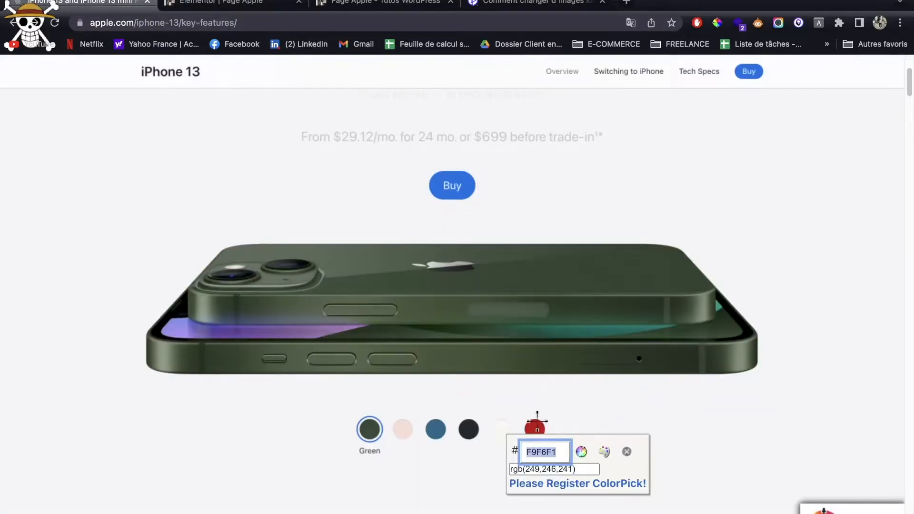
left_click(536, 424)
left_click(536, 424)
key("ctrl+c")
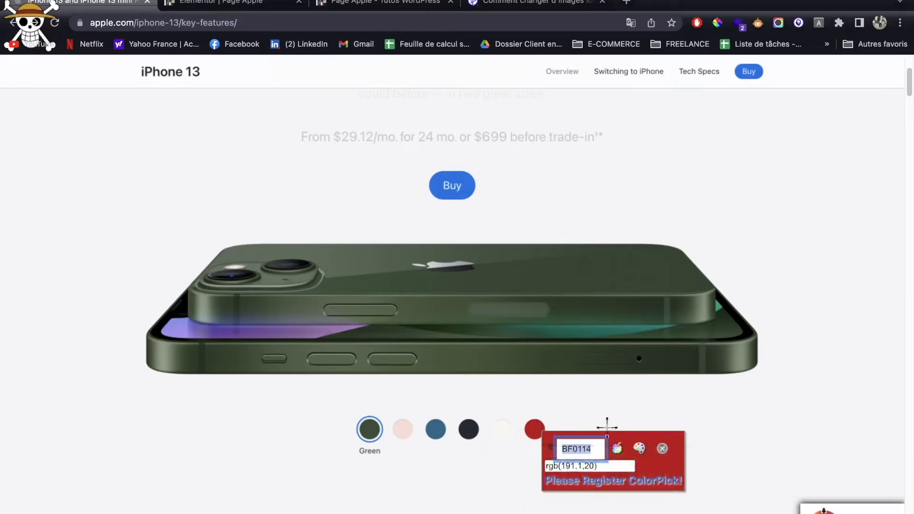
left_click(662, 449)
left_click(229, 4)
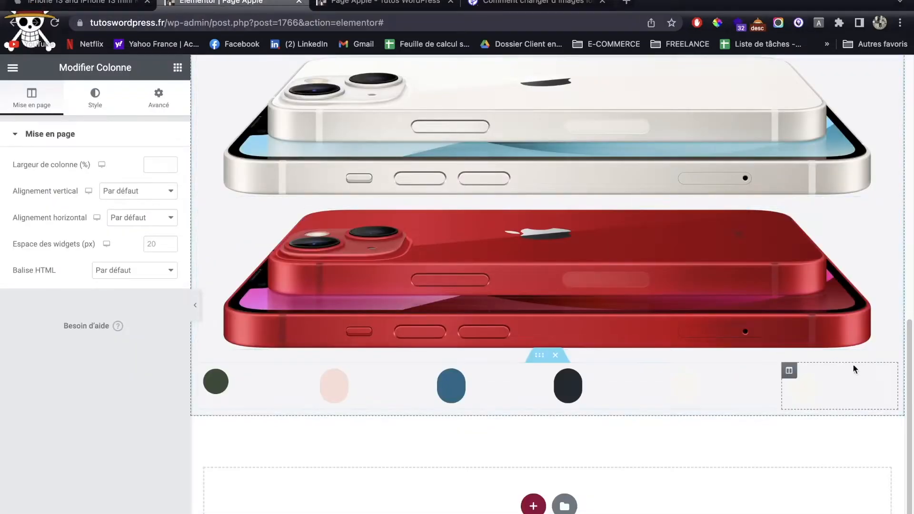
Duplicate the last off-white button's column and set the new button's background colour to BF0114.
right_click(789, 370)
left_click(818, 388)
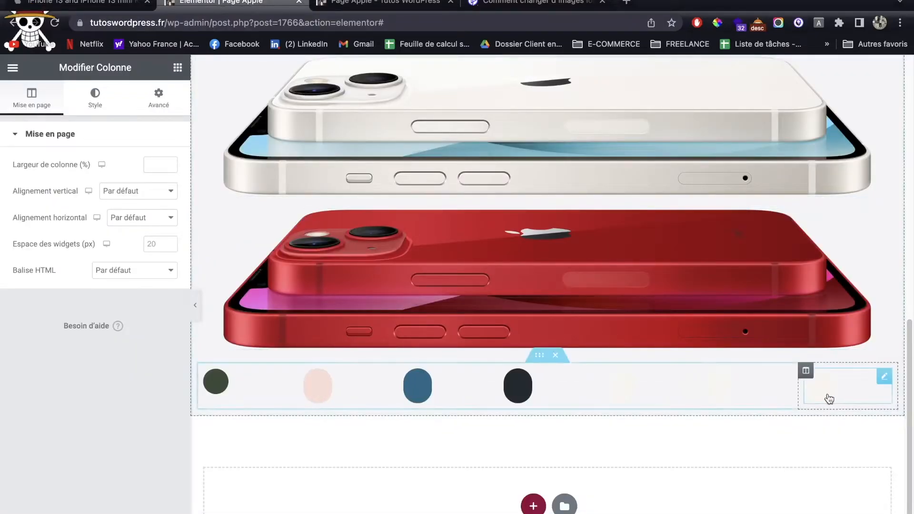
left_click(829, 400)
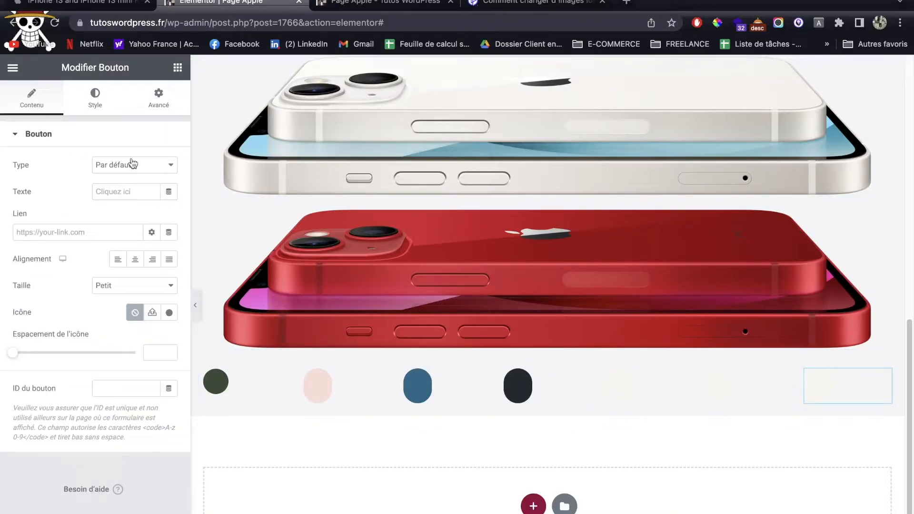
left_click(95, 98)
left_click(169, 298)
key("ctrl+v")
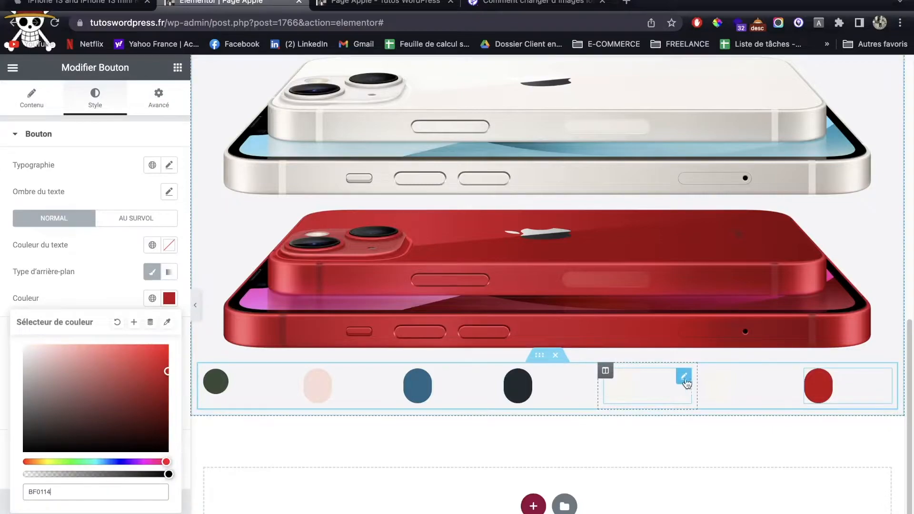
Delete the surplus off-white button's column and look at the page preview.
right_click(708, 372)
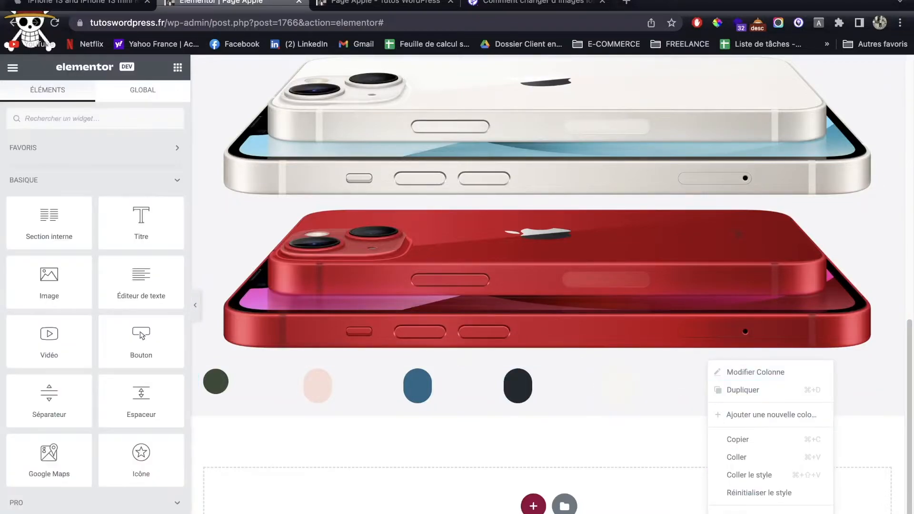
left_click(744, 513)
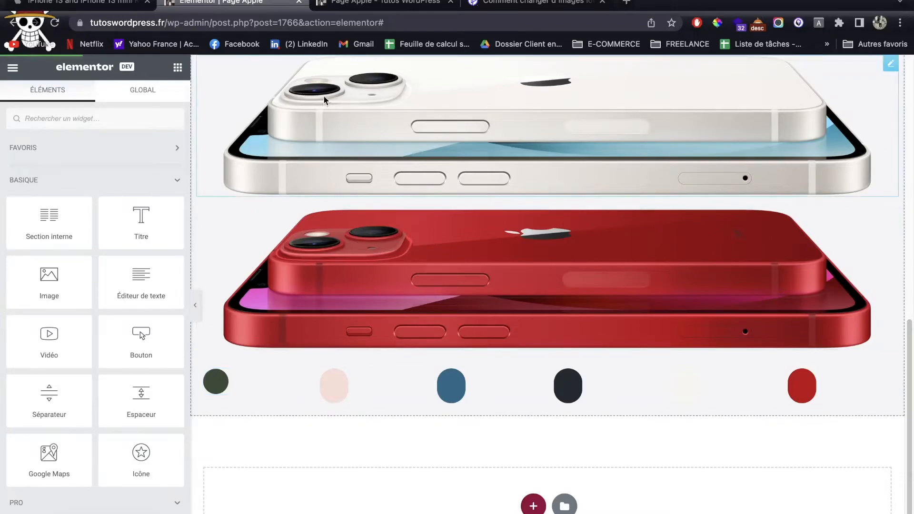
left_click(358, 4)
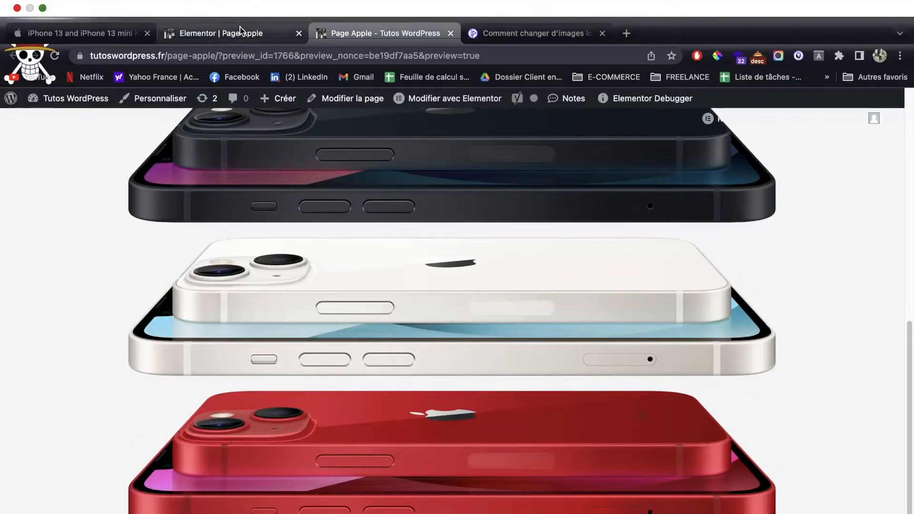
left_click(223, 2)
Set the button row's inner section width to 500 and reload the page preview to check it.
left_click(540, 355)
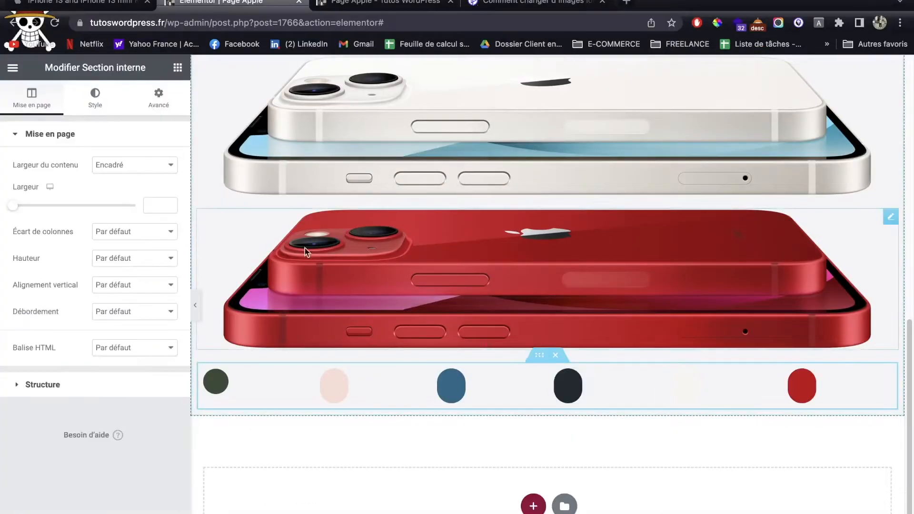
left_click_drag(16, 209, 10, 209)
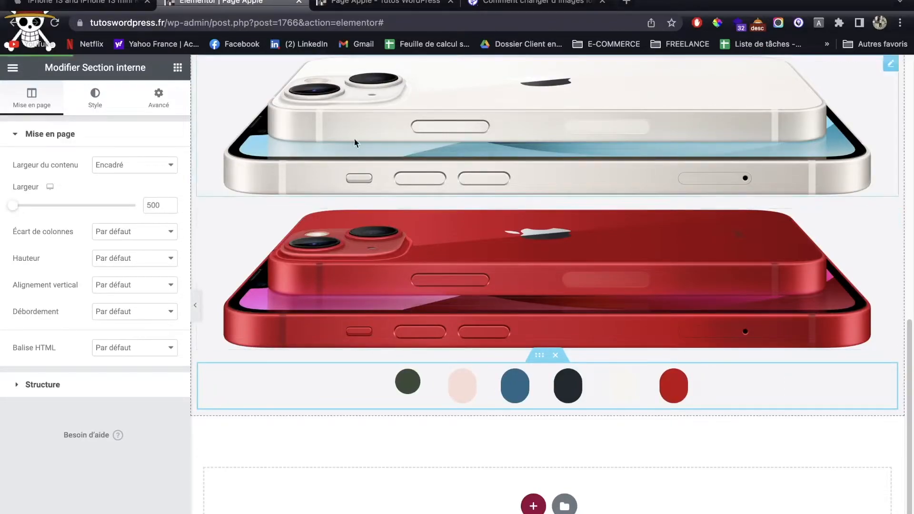
left_click(356, 6)
key("super+r")
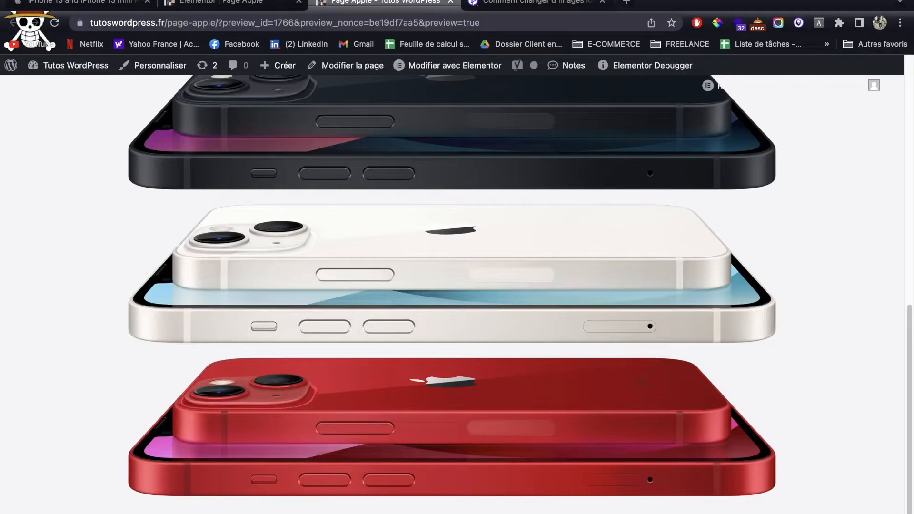
left_click(256, 7)
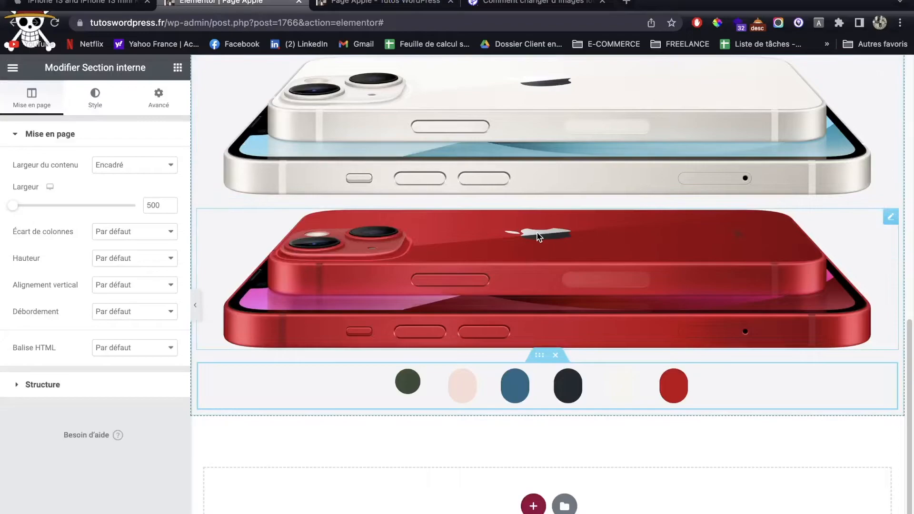
Give the green iPhone image a CSS ID starting with green and the CSS class all-images, and copy the class name.
scroll(537, 233, "up", 10)
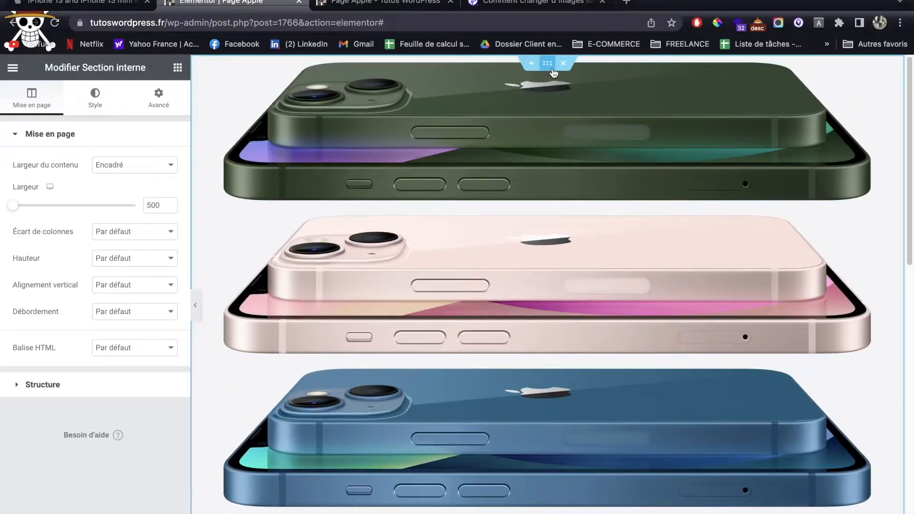
left_click(548, 65)
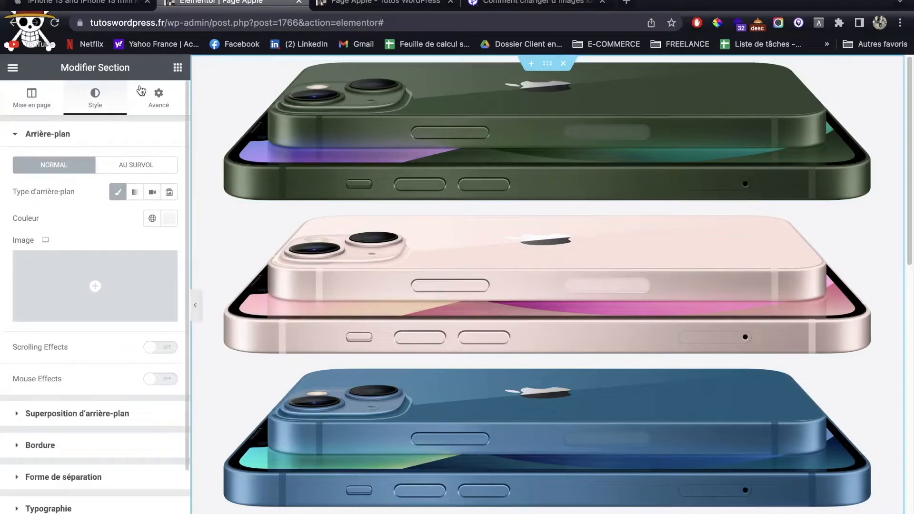
left_click(455, 129)
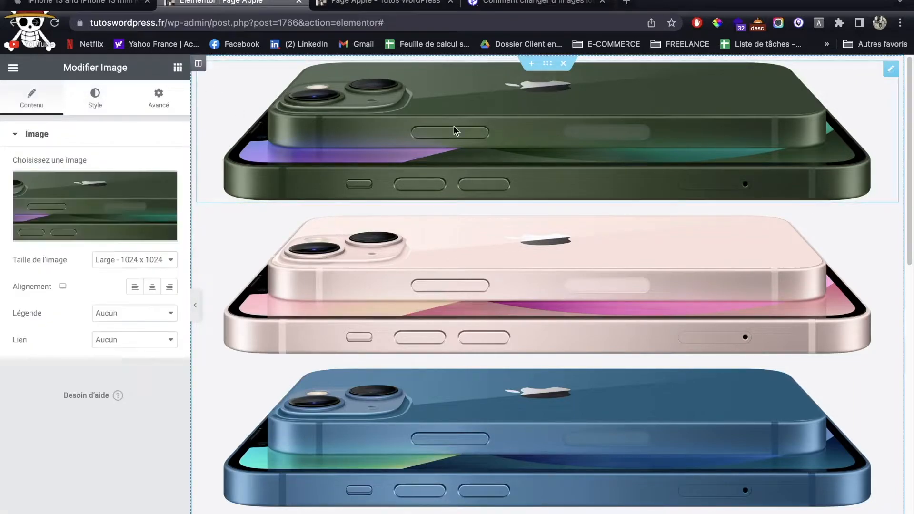
left_click(152, 112)
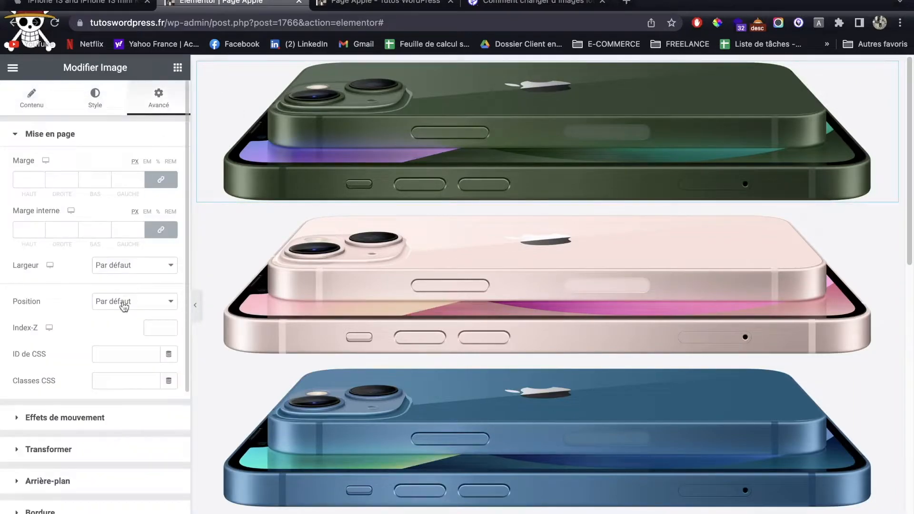
left_click(114, 354)
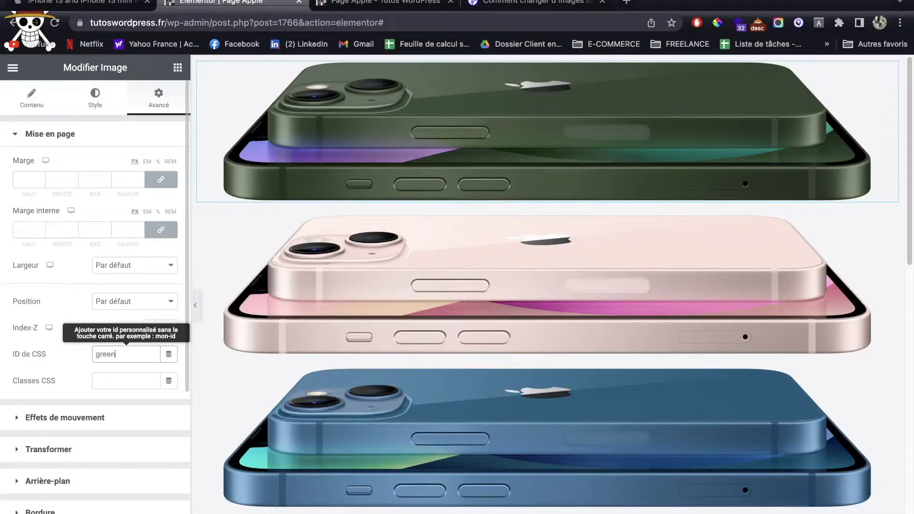
left_click(114, 380)
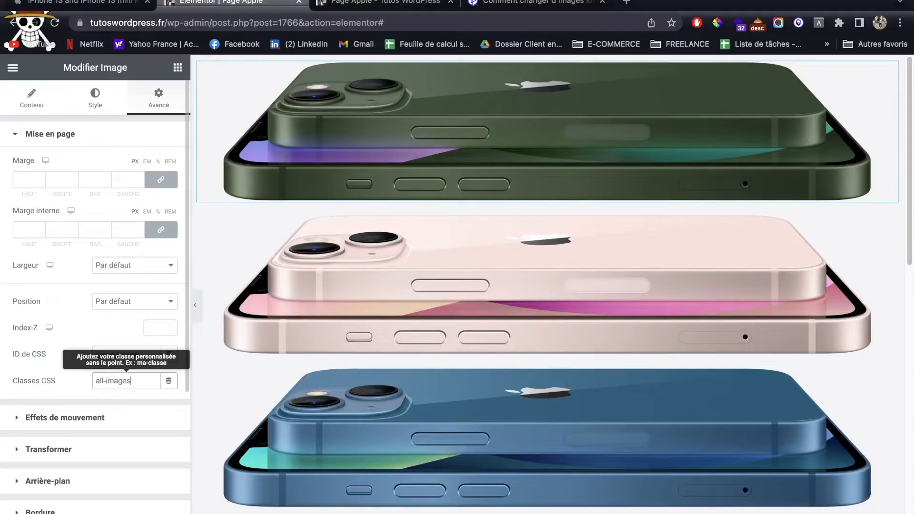
key("ctrl+a")
key("ctrl+c")
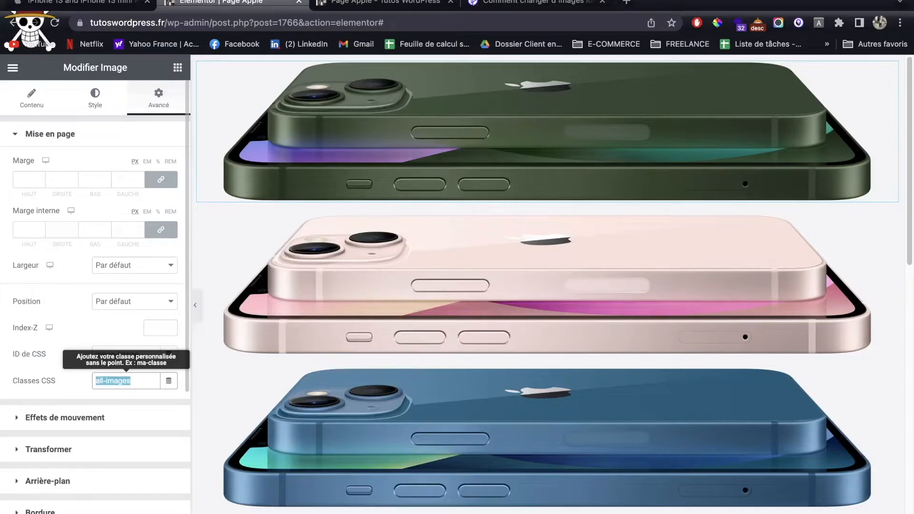
Assign the CSS class all-images to the pink and blue iPhone images.
left_click(388, 307)
left_click(159, 109)
left_click(104, 381)
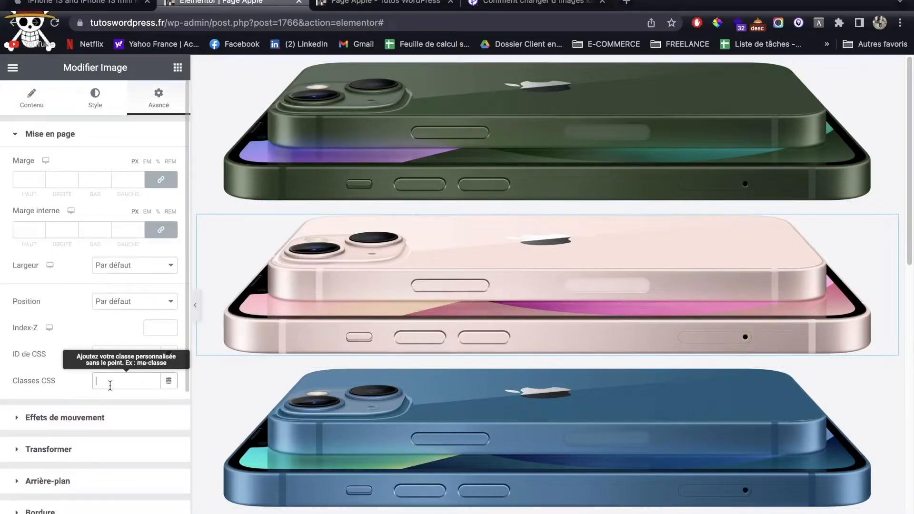
key("ctrl+v")
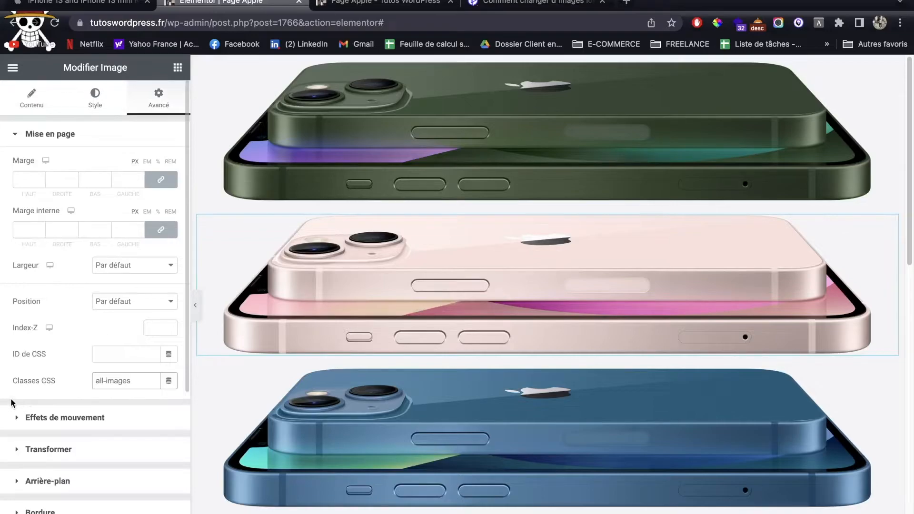
left_click(541, 406)
left_click(177, 95)
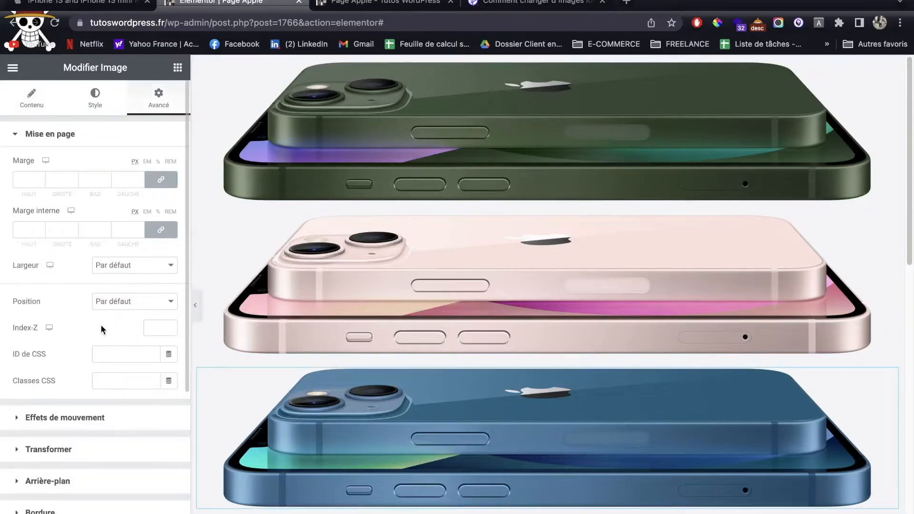
left_click(119, 380)
key("ctrl+v")
Assign the CSS class all-images to the black and white iPhone images.
scroll(475, 288, "down", 6)
left_click(409, 276)
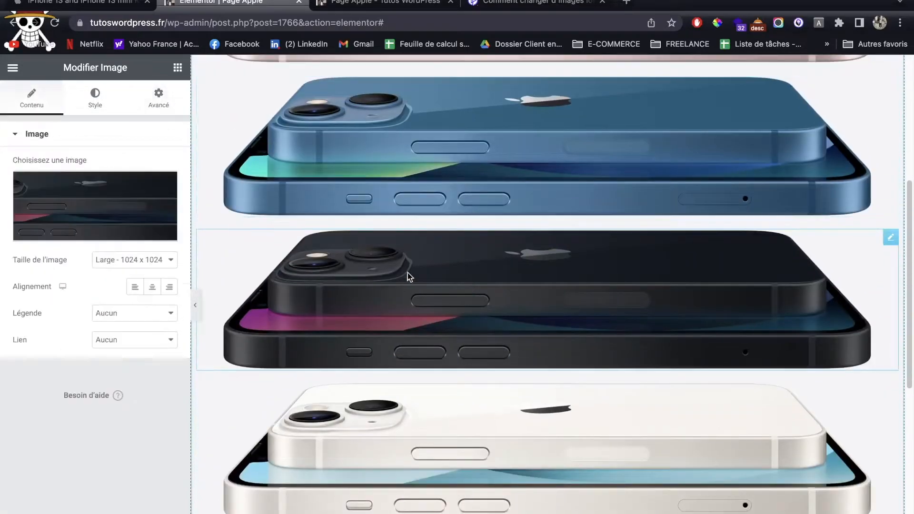
left_click(150, 93)
left_click(130, 384)
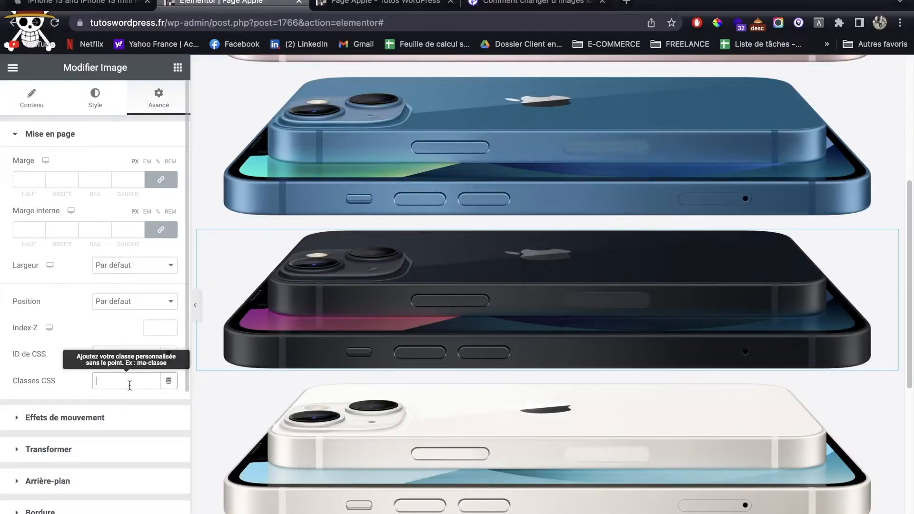
key("ctrl+v")
left_click(540, 429)
left_click(164, 93)
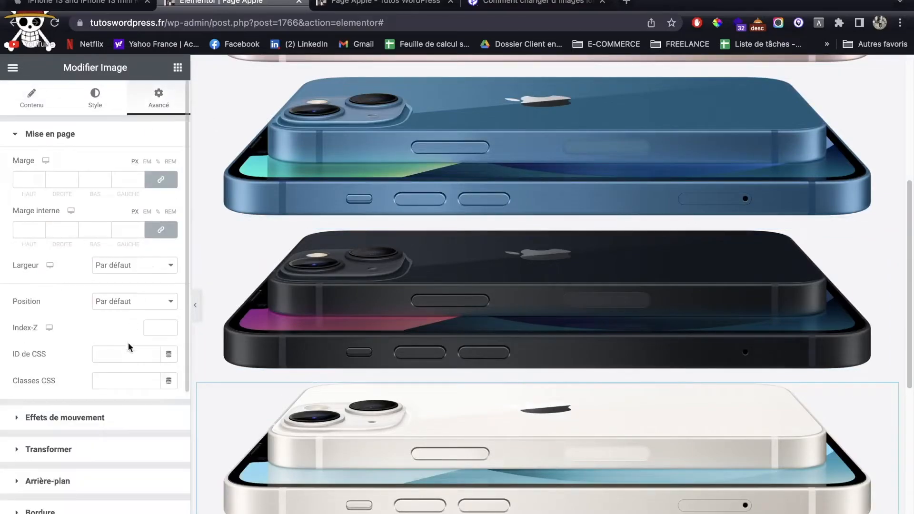
left_click(123, 380)
key("ctrl+v")
Give the red iPhone image the CSS class all-images and the CSS ID red-image.
scroll(419, 371, "down", 5)
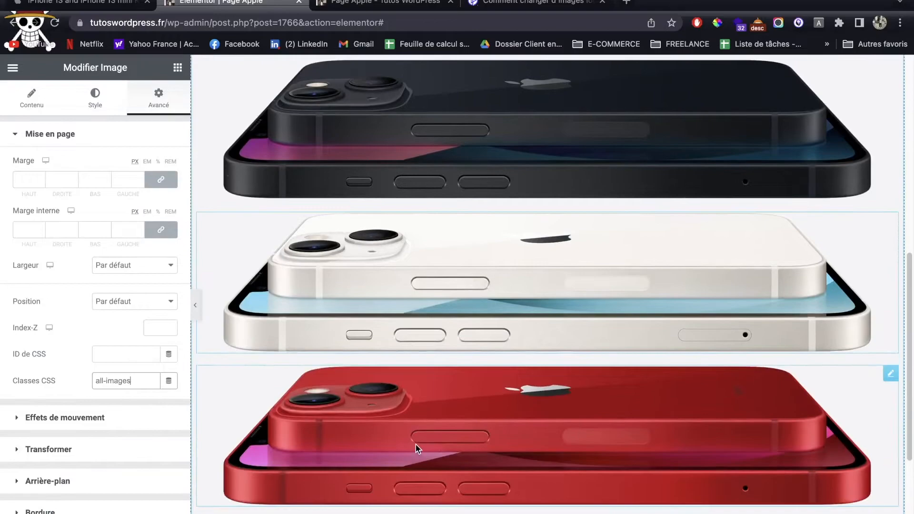
left_click(417, 449)
left_click(146, 97)
left_click(136, 380)
type("all-images")
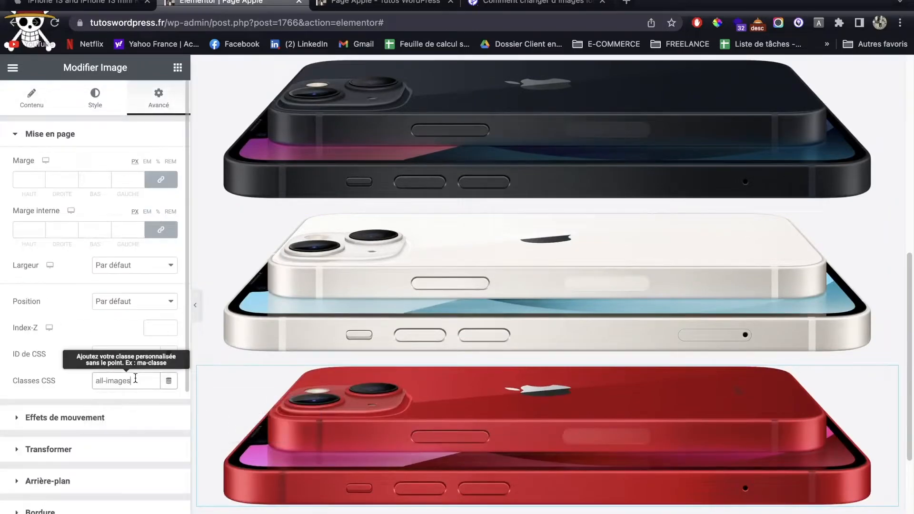
left_click(131, 355)
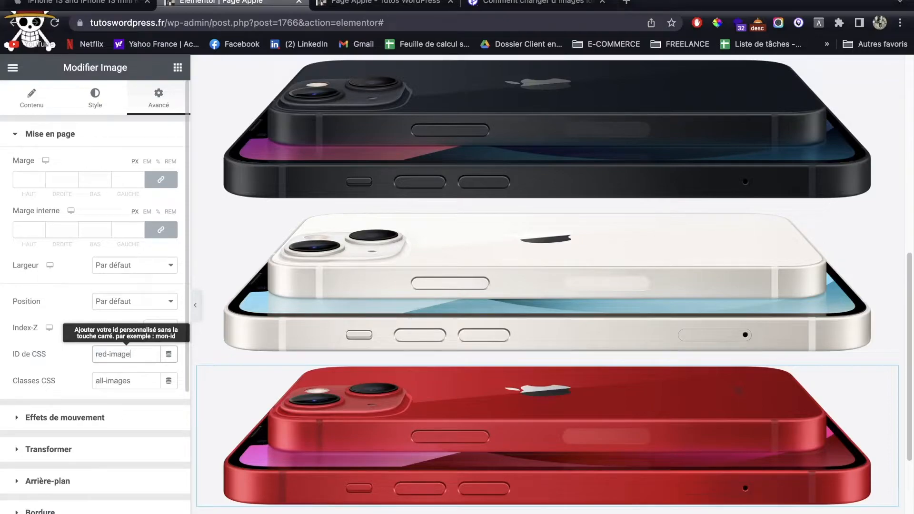
Set the white iPhone image's CSS ID to white-image and the black one's to black-image.
left_click(351, 248)
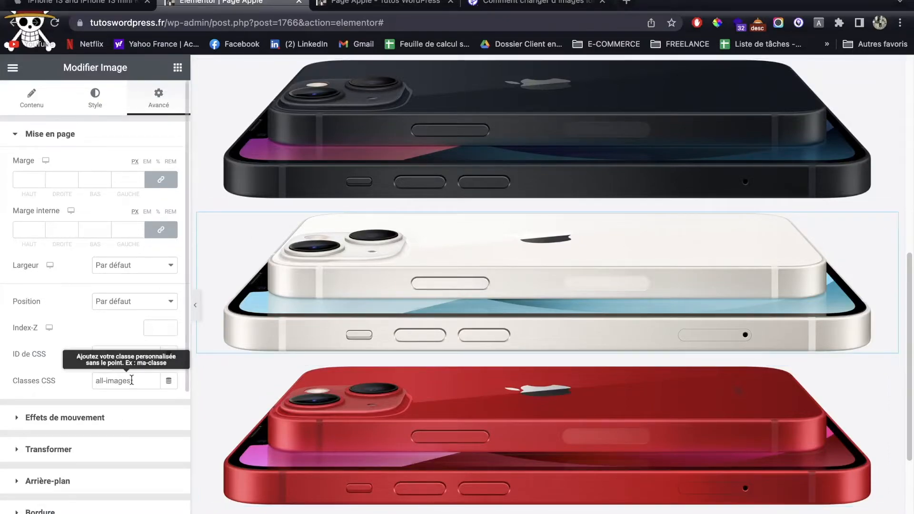
left_click(119, 361)
type("red-image")
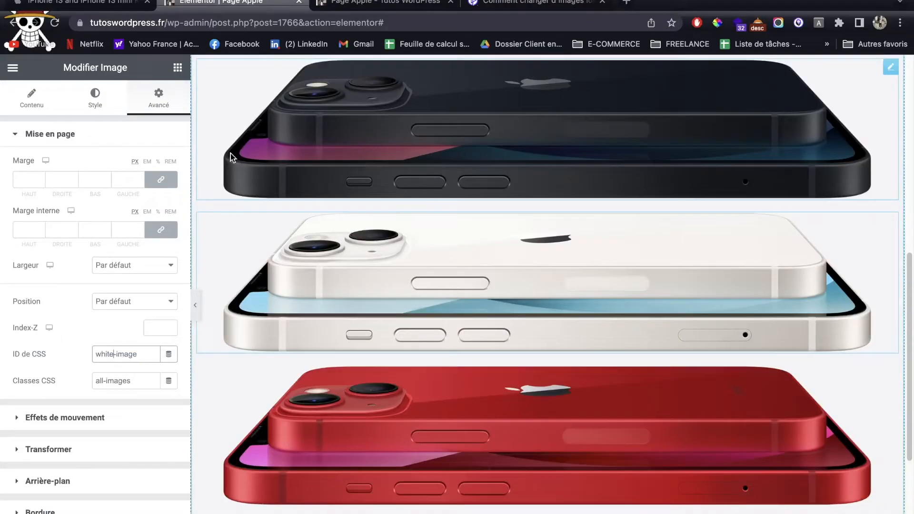
left_click(373, 149)
left_click(110, 354)
type("red-image")
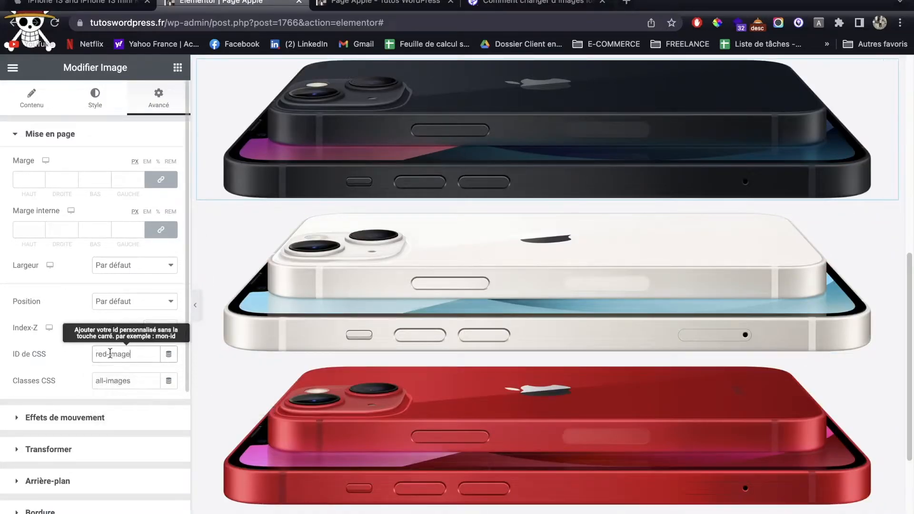
left_click_drag(107, 355, 87, 356)
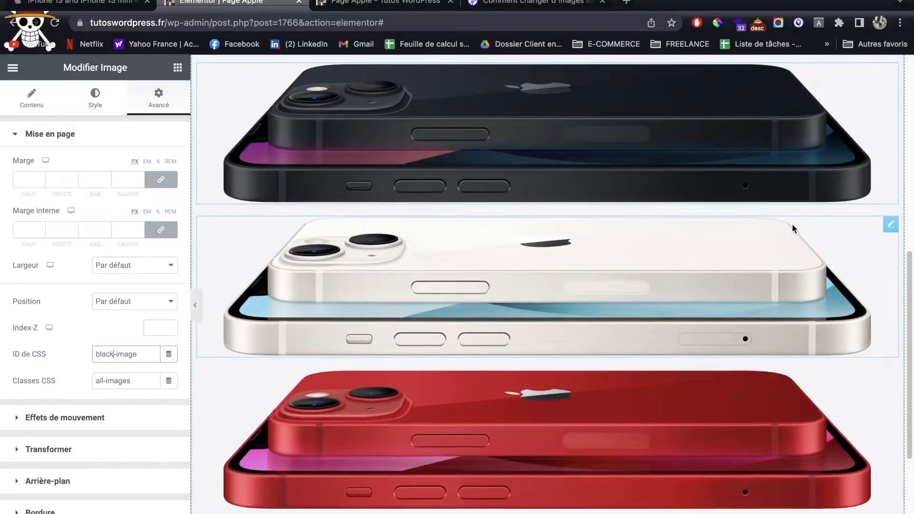
Set the blue iPhone image's CSS ID to blue-image.
scroll(762, 224, "down", 10)
left_click(608, 253)
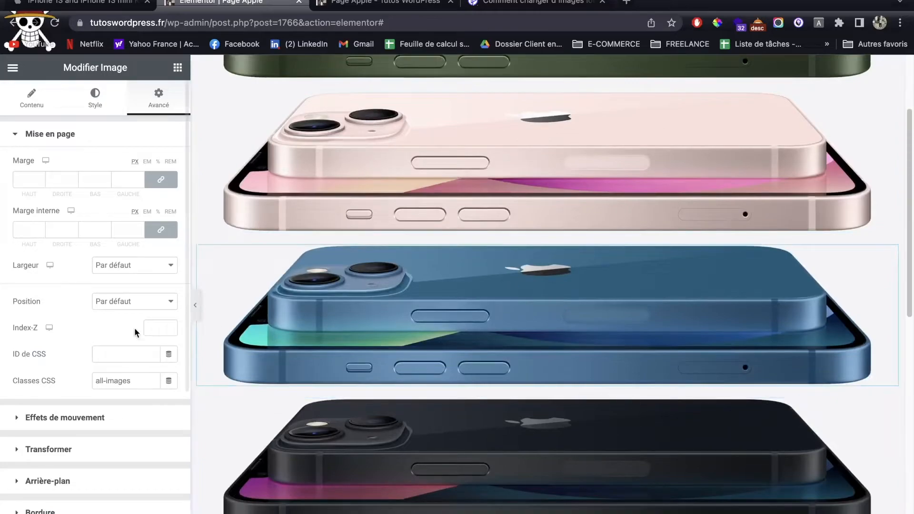
left_click(124, 355)
left_click_drag(107, 355, 84, 359)
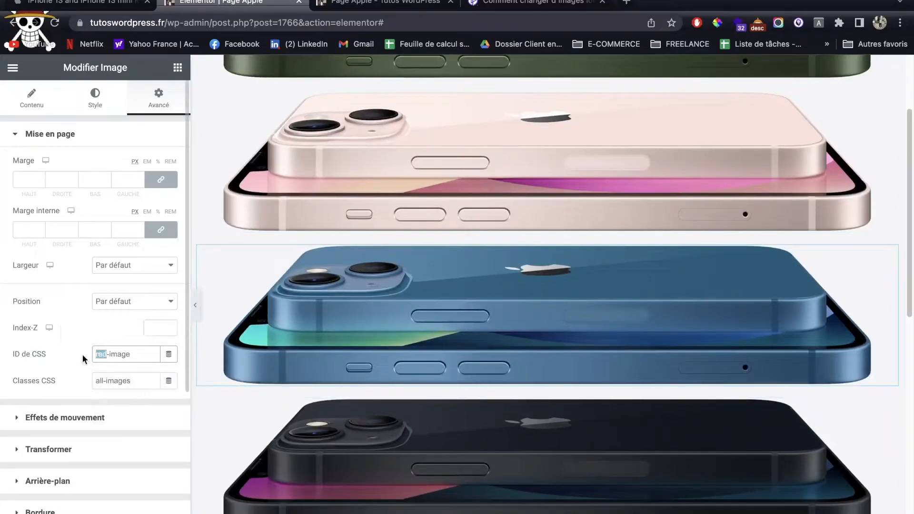
Set the pink iPhone image's CSS ID to pink-image.
left_click(608, 167)
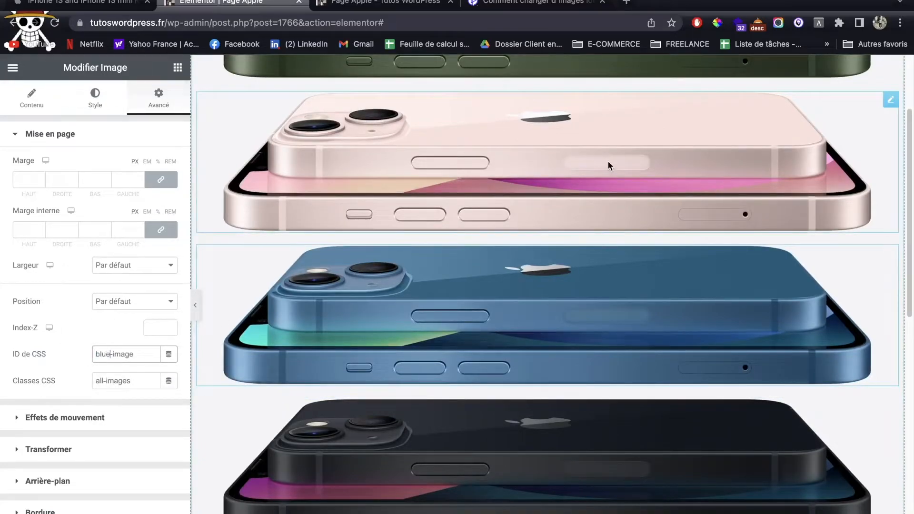
left_click(131, 356)
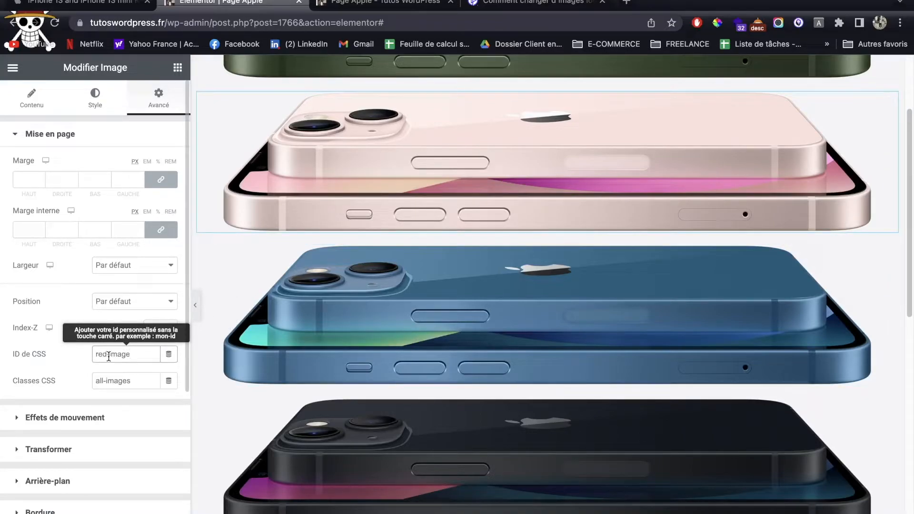
left_click_drag(109, 356, 76, 358)
type("pink")
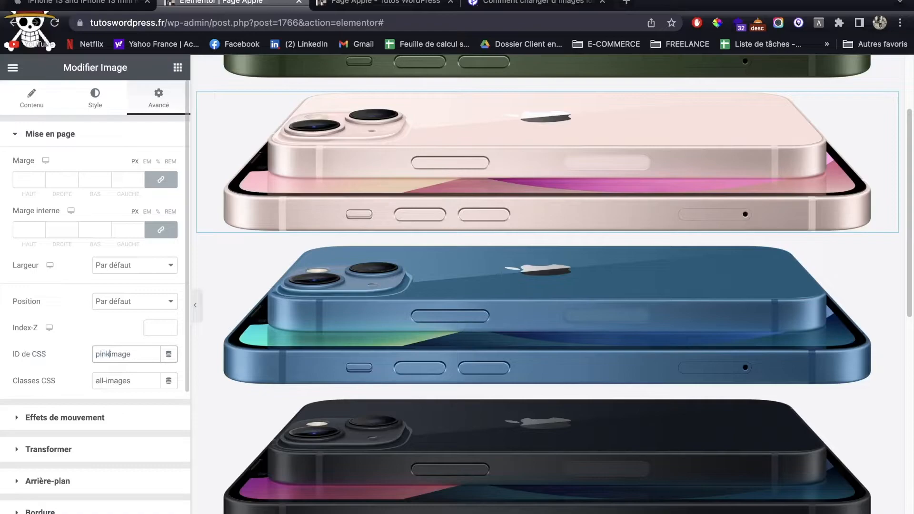
Check the green iPhone image's CSS ID and class, and look over the stack of phone images.
scroll(519, 267, "up", 3)
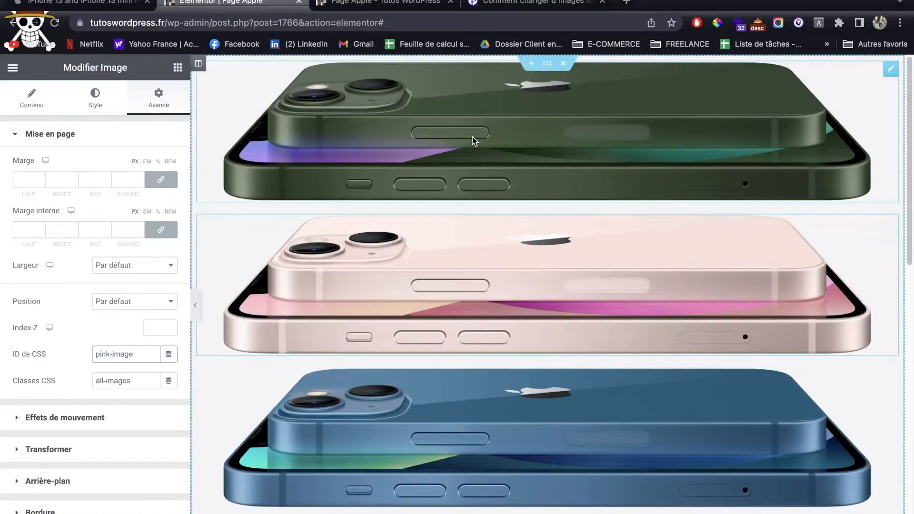
left_click(473, 139)
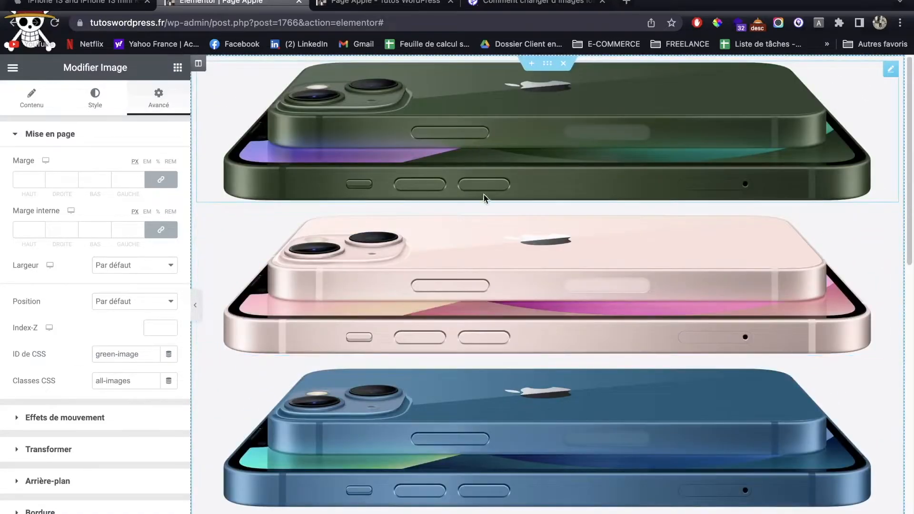
scroll(505, 221, "down", 10)
scroll(505, 221, "up", 12)
Select the section holding the phone images, and copy the .all-images and #red-image CSS snippet from the code snippets page.
left_click(543, 69)
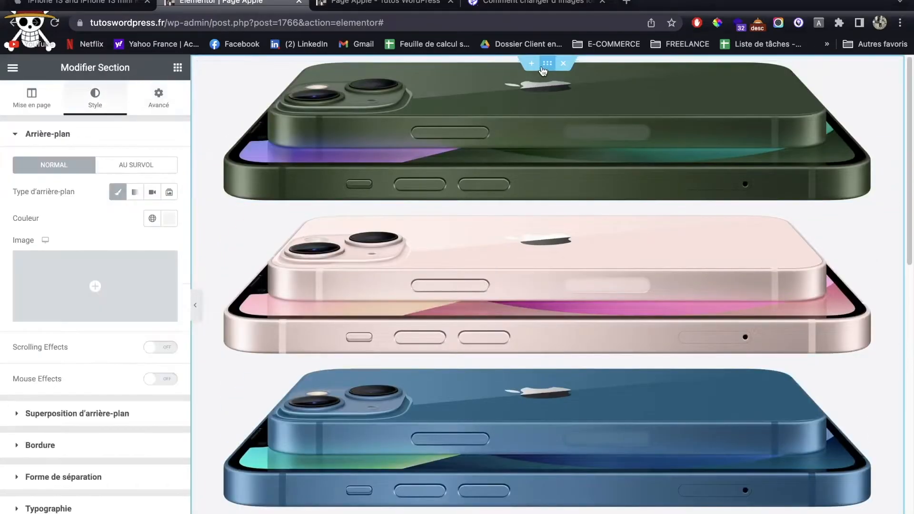
left_click(492, 9)
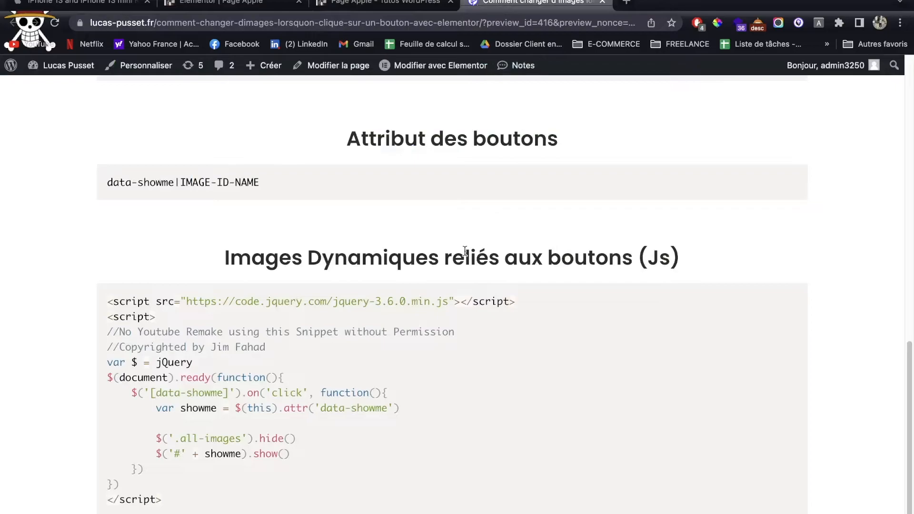
scroll(310, 372, "up", 9)
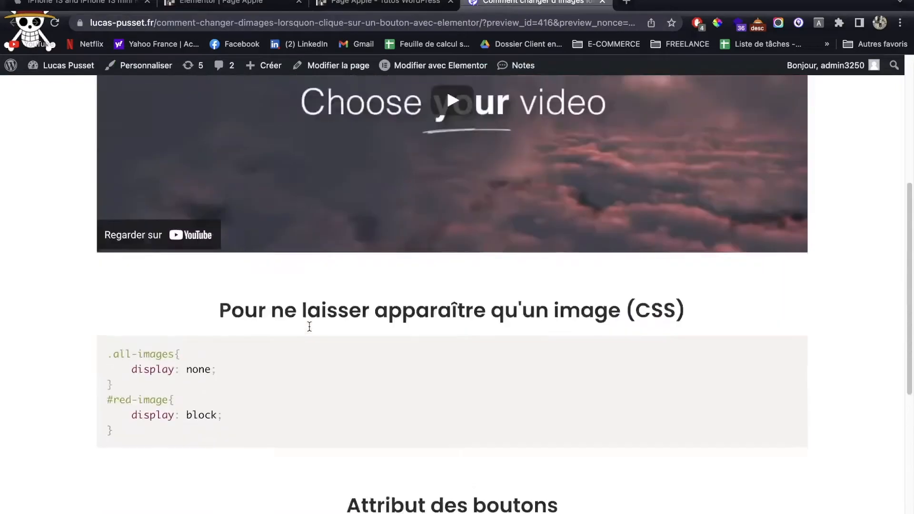
scroll(310, 329, "down", 2)
scroll(310, 327, "down", 3)
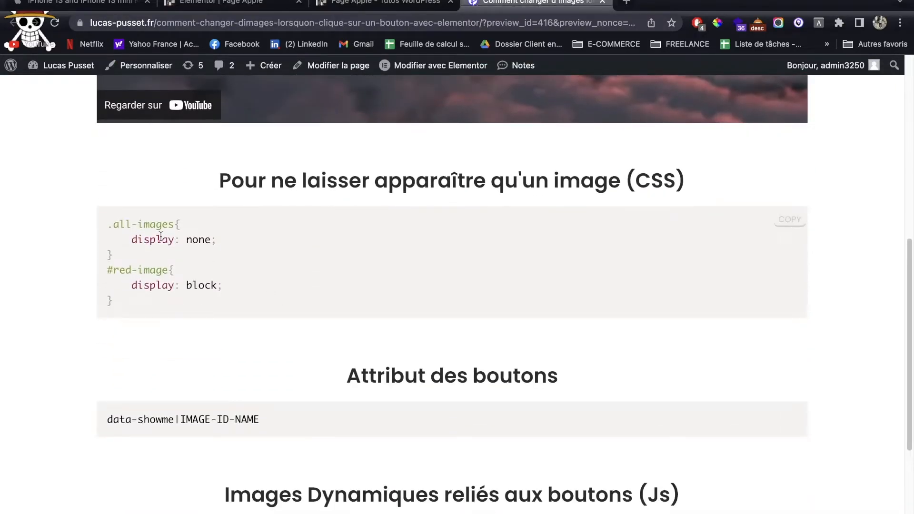
left_click_drag(109, 220, 170, 294)
key("super+c")
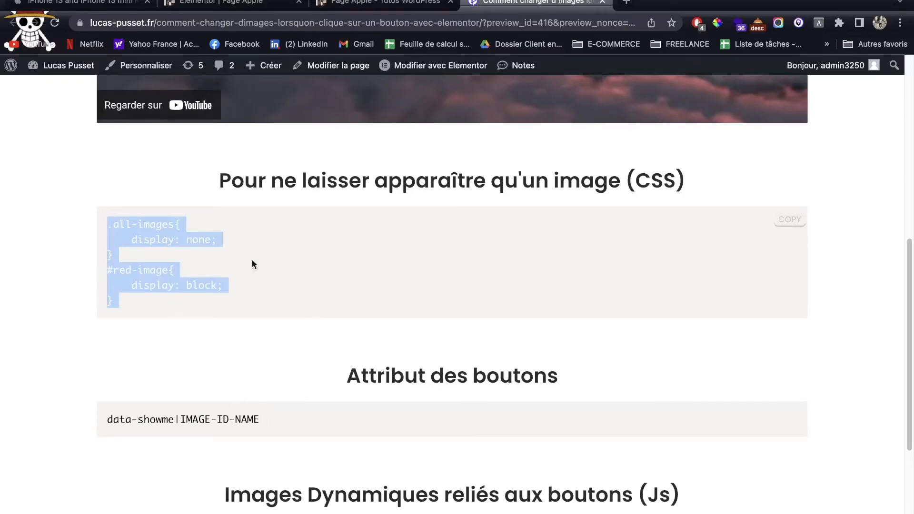
Return to the Elementor editor and paste the copied CSS into the phone section's custom CSS.
left_click(388, 3)
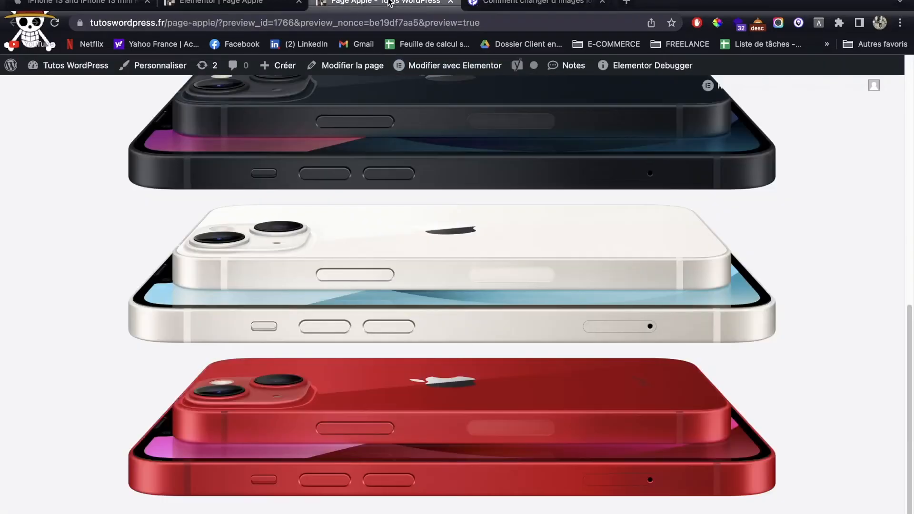
left_click(228, 4)
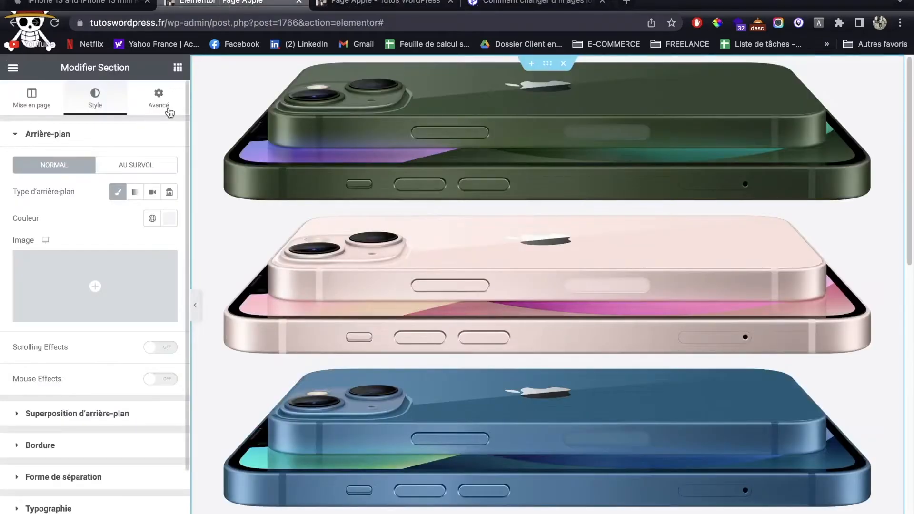
left_click(169, 111)
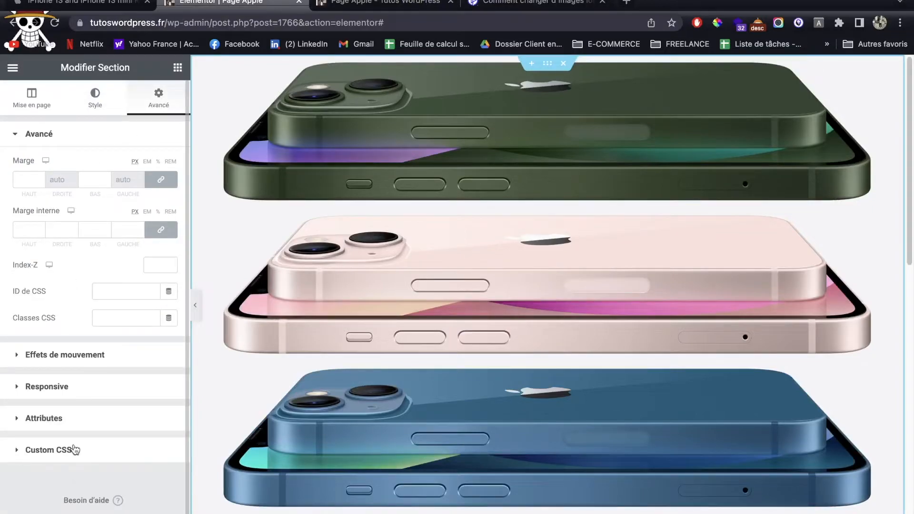
left_click(73, 450)
left_click(91, 340)
key("super+v")
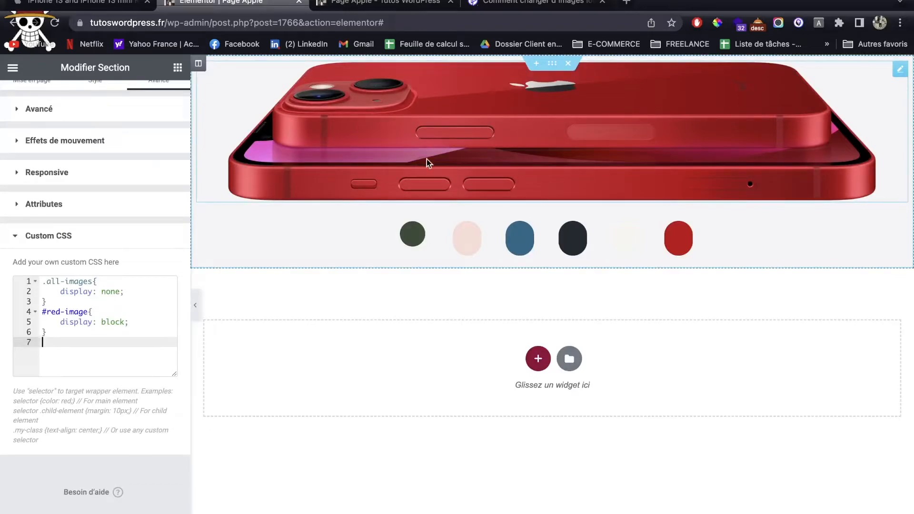
Add a single-column section below the phone section and place an HTML widget in it.
left_click(539, 358)
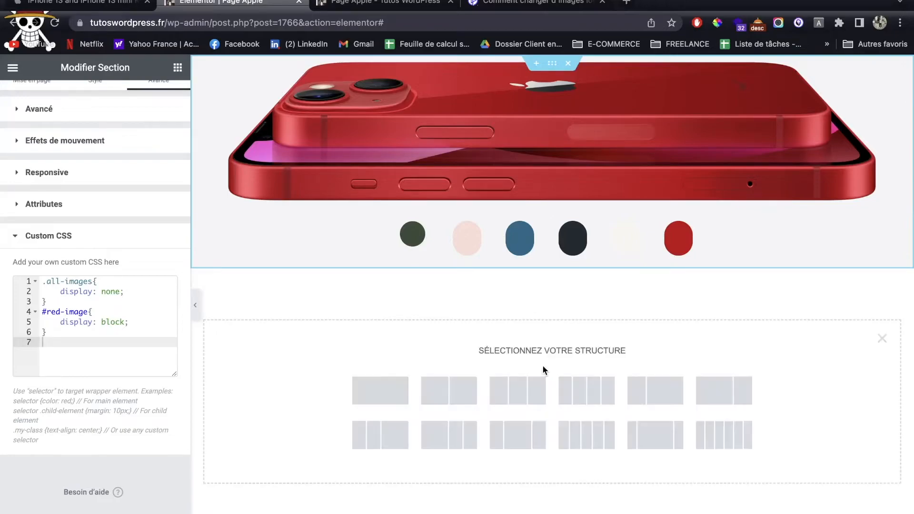
left_click(380, 389)
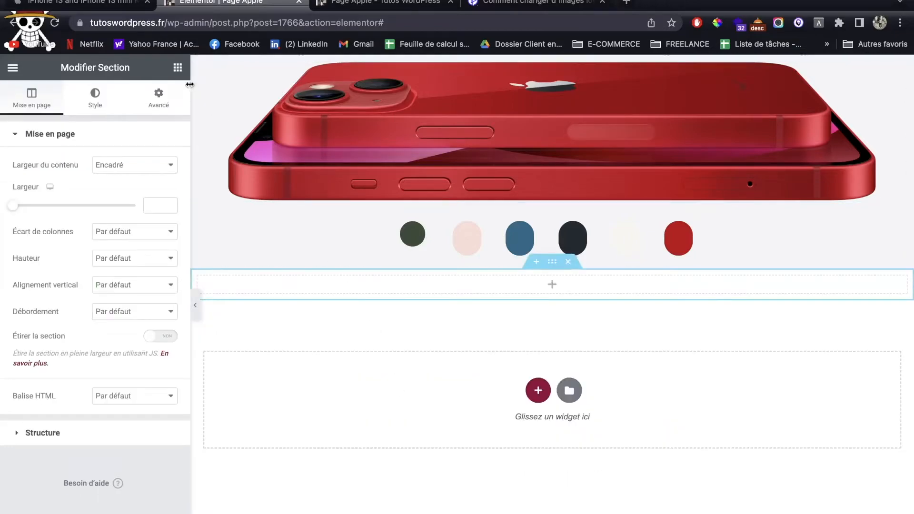
left_click(177, 67)
type("html")
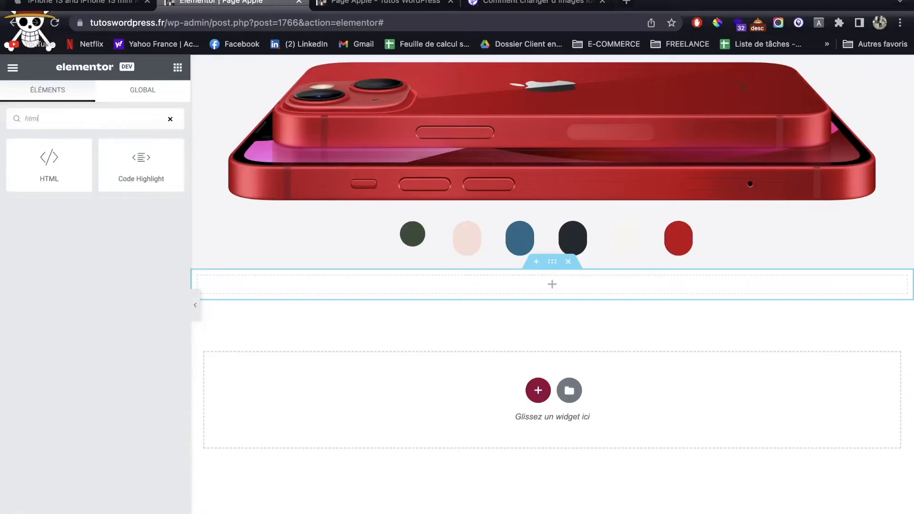
left_click_drag(49, 163, 467, 278)
Copy the whole jQuery image-switching script from the code snippets page into the new HTML widget.
left_click(511, 5)
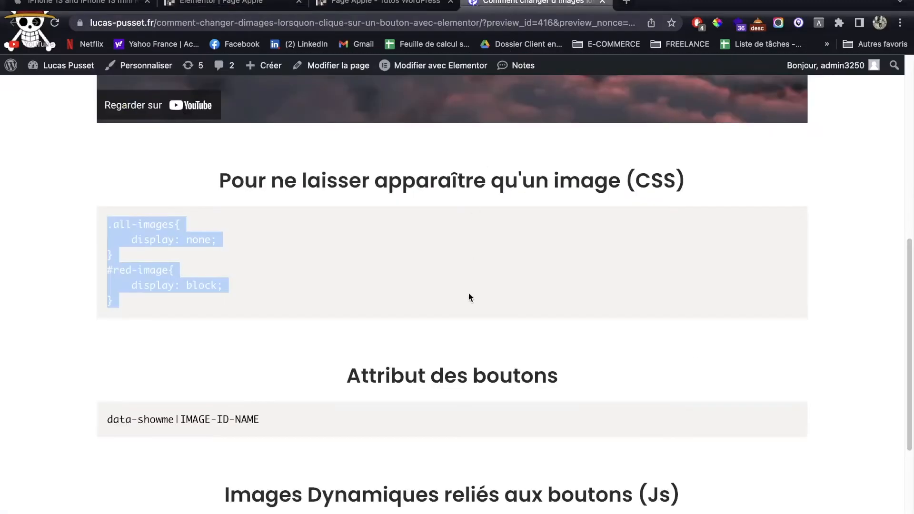
scroll(469, 296, "down", 5)
left_click_drag(107, 301, 237, 498)
key("super+c")
left_click(343, 3)
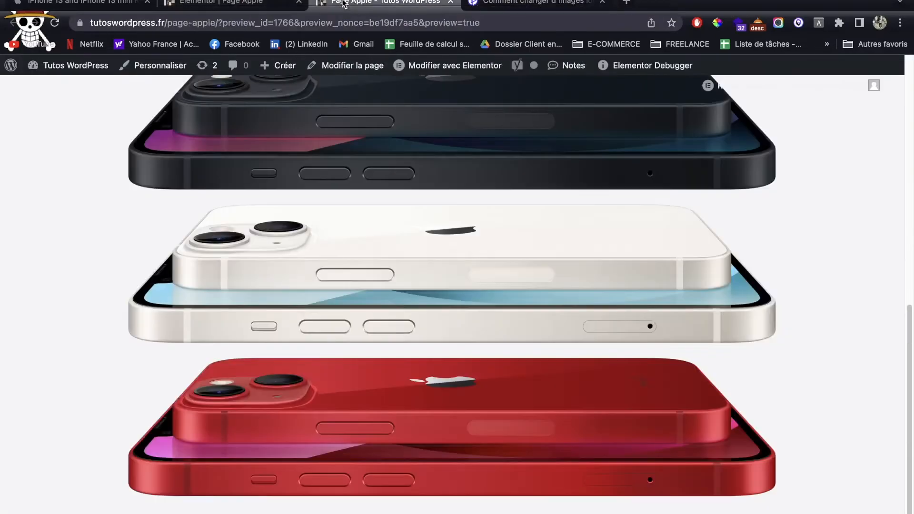
left_click(249, 2)
key("super+v")
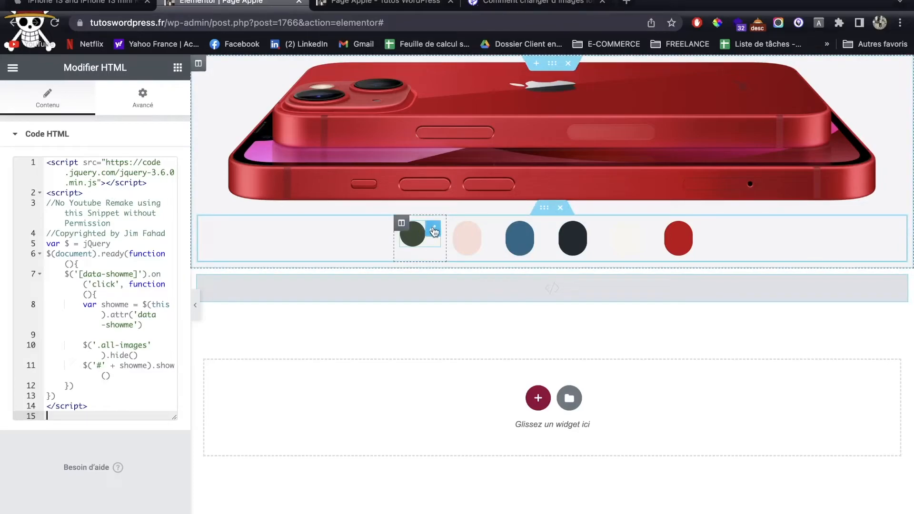
Open the green button's custom attributes, and copy data-showme|IMAGE-ID-NAME from the code snippets page.
left_click(434, 231)
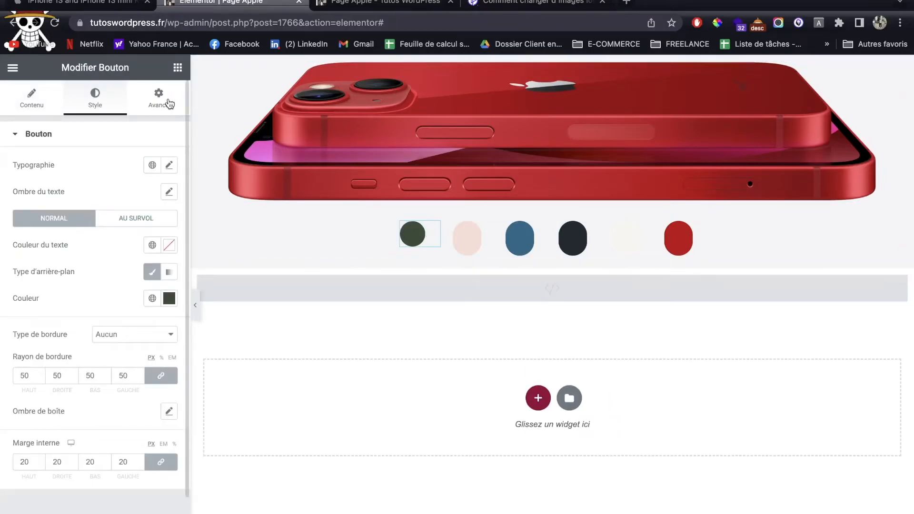
left_click(164, 104)
left_click(118, 137)
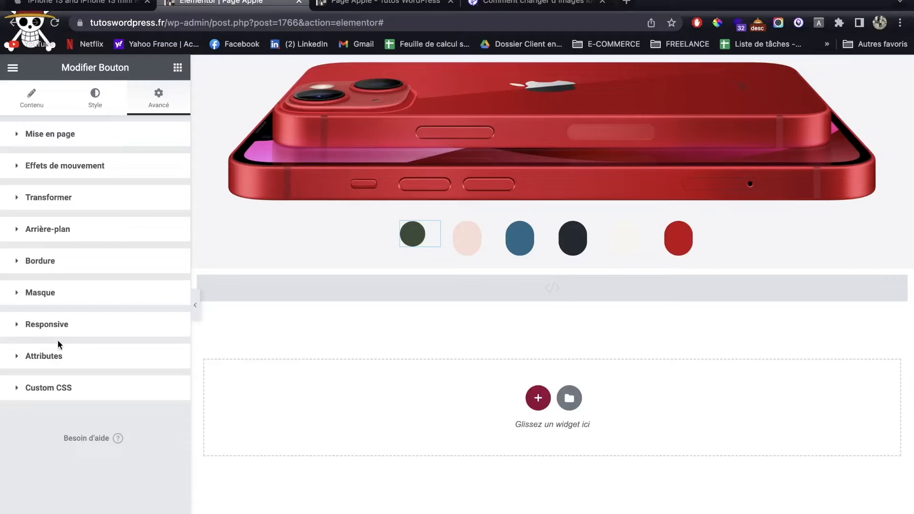
left_click(56, 354)
left_click(533, 3)
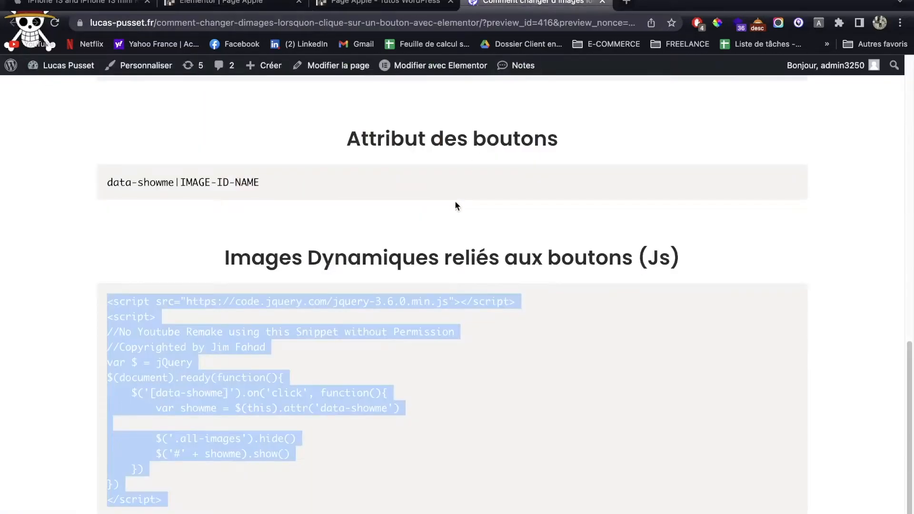
triple_click(145, 184)
key("super+c")
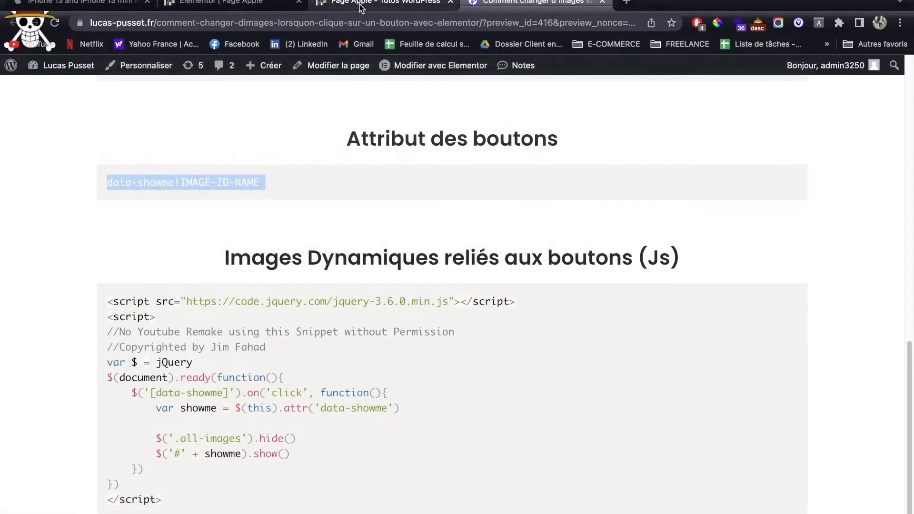
Back in the Elementor editor, set the green button's custom attribute to data-showme|green-images, based on the copied text.
left_click(358, 6)
left_click(229, 4)
left_click(65, 411)
key("super+v")
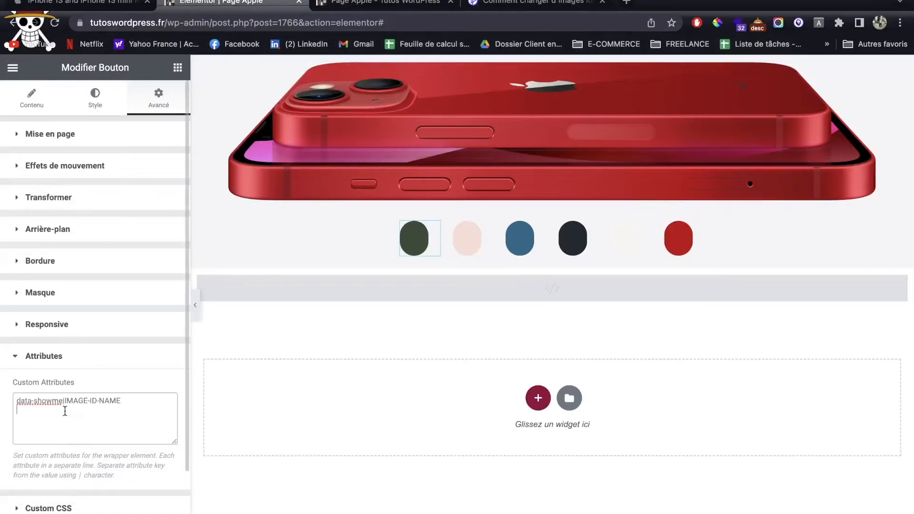
left_click_drag(67, 405, 131, 404)
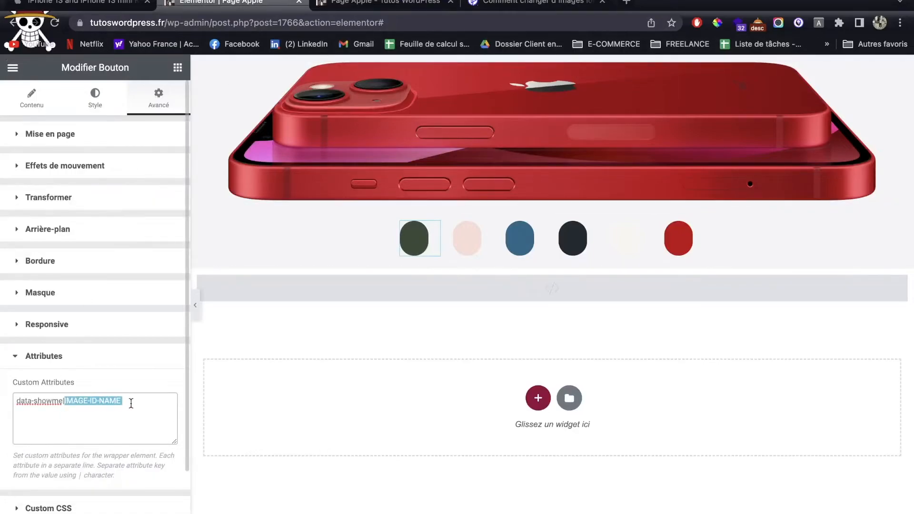
type("green")
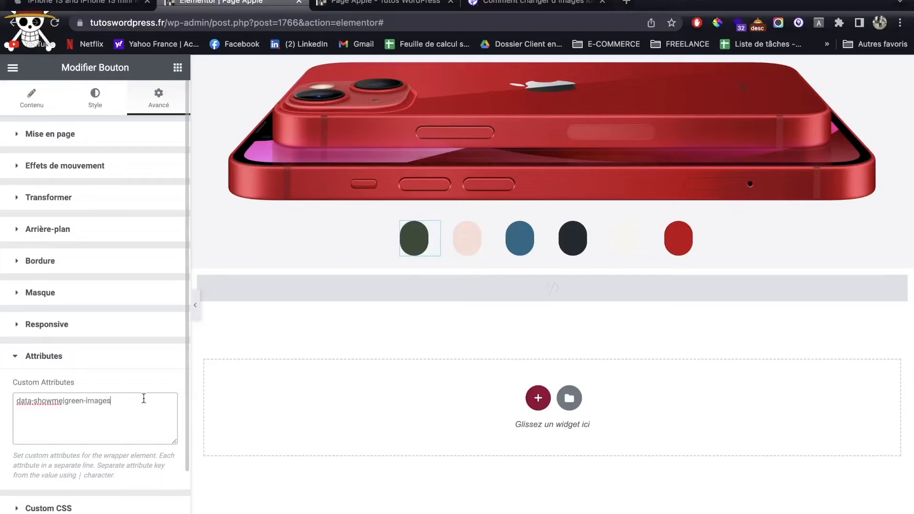
Set the pink button's custom attribute to data-showme|pink-image.
left_click(467, 238)
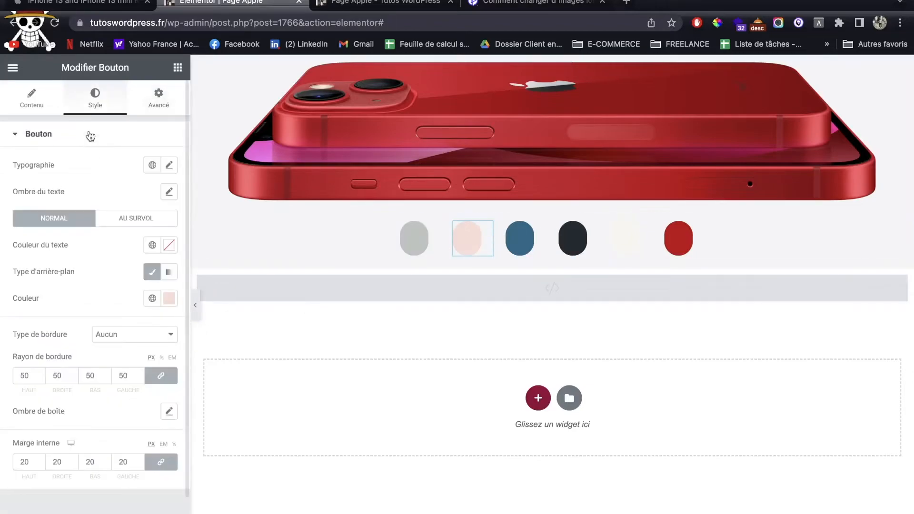
left_click(143, 104)
scroll(58, 492, "down", 4)
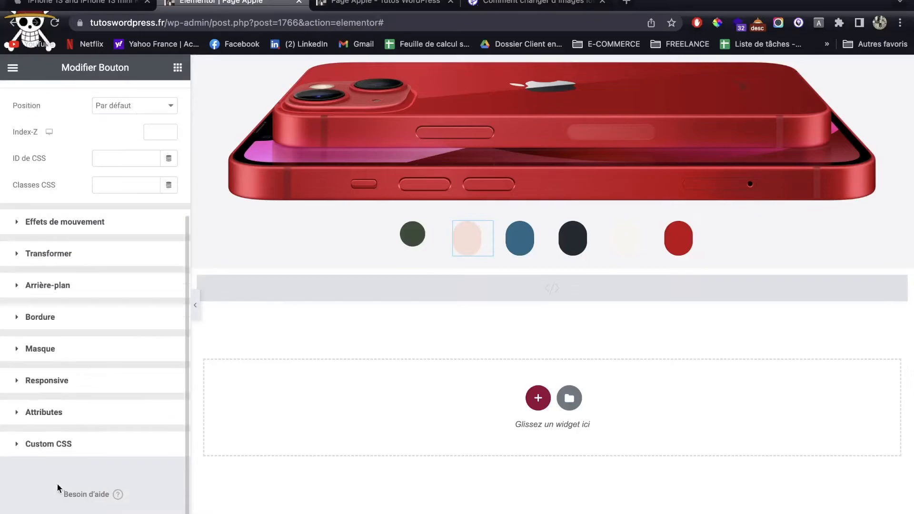
left_click(58, 412)
left_click(57, 405)
key("super+v")
left_click_drag(65, 402, 148, 403)
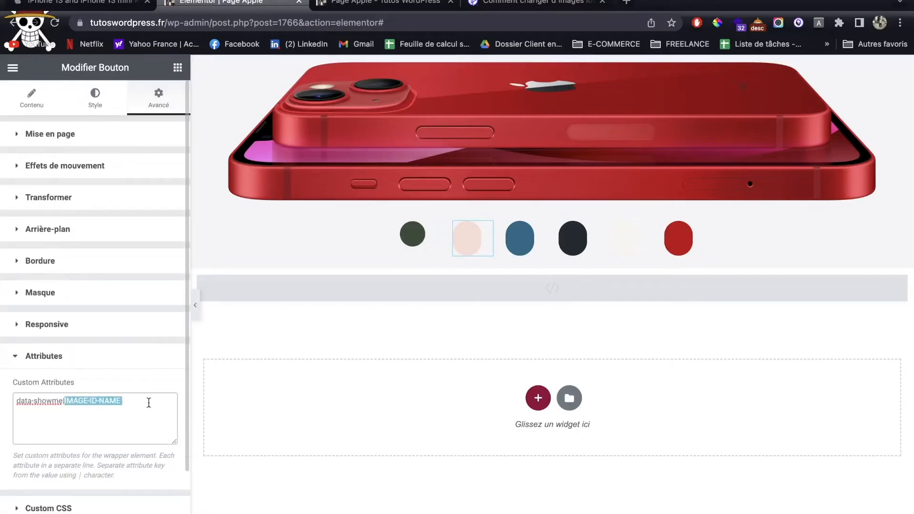
type("pink")
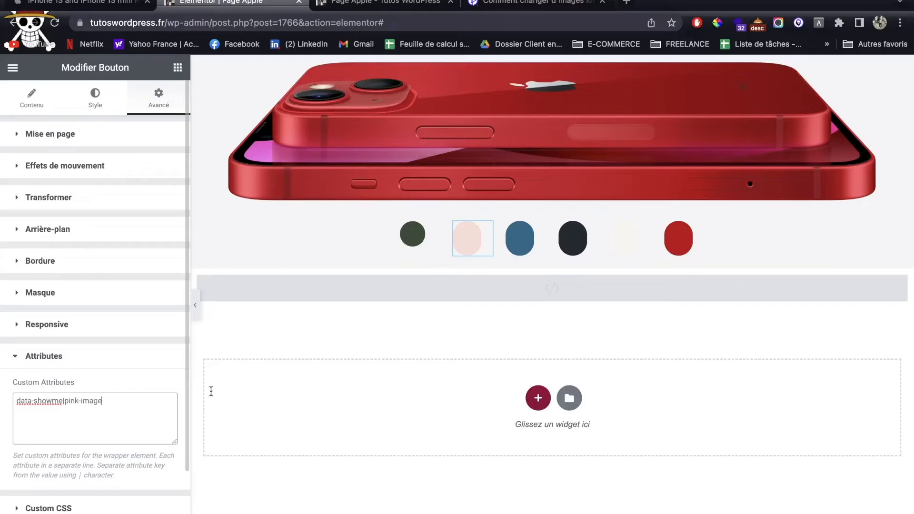
Set the blue button's custom attribute to data-showme|blue-image.
left_click(520, 238)
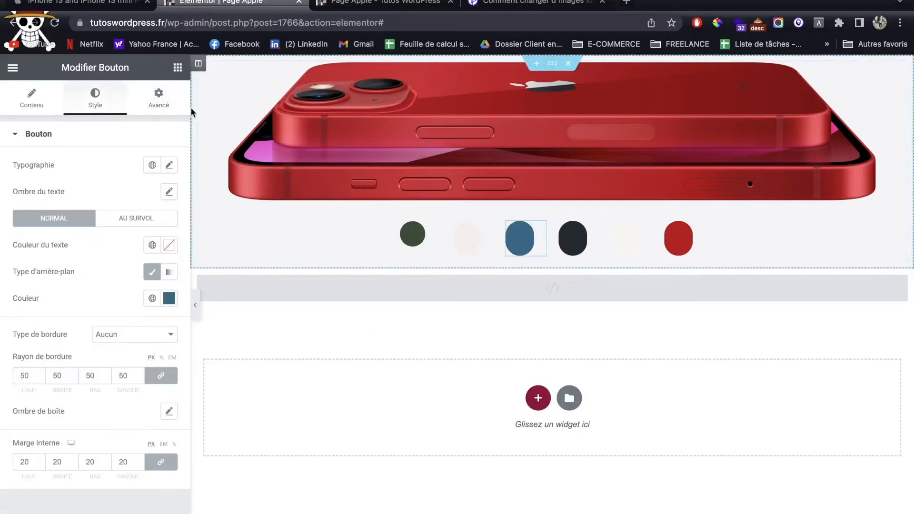
left_click(158, 99)
scroll(65, 510, "down", 5)
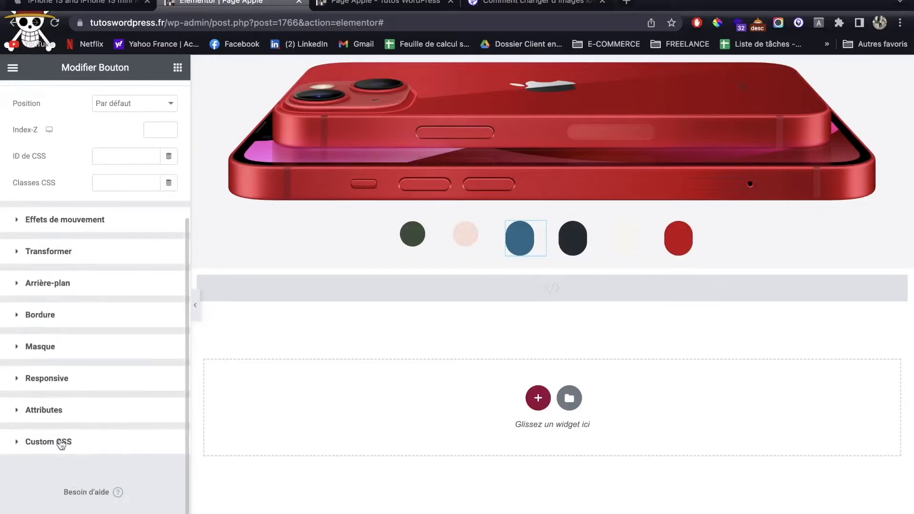
left_click(57, 408)
left_click(67, 397)
type("data-showme|IMAGE-ID-NAME")
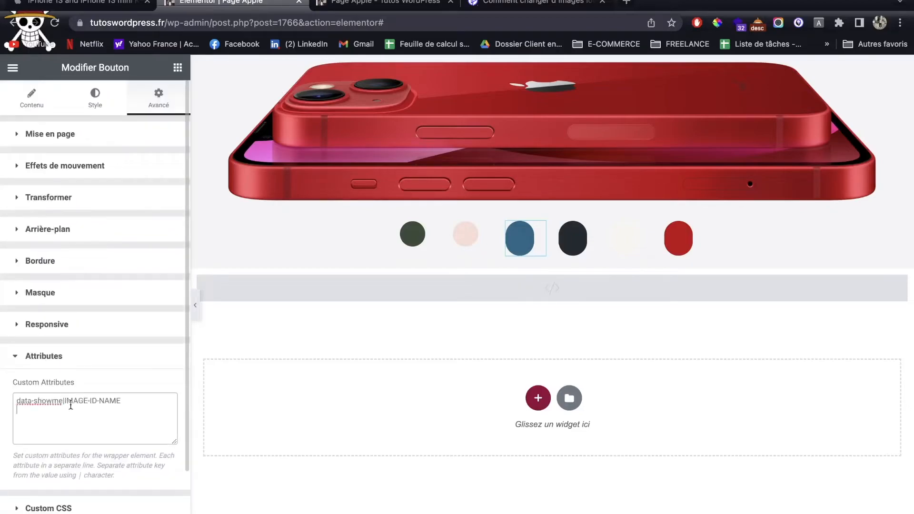
left_click_drag(66, 400, 121, 406)
type("blue-image")
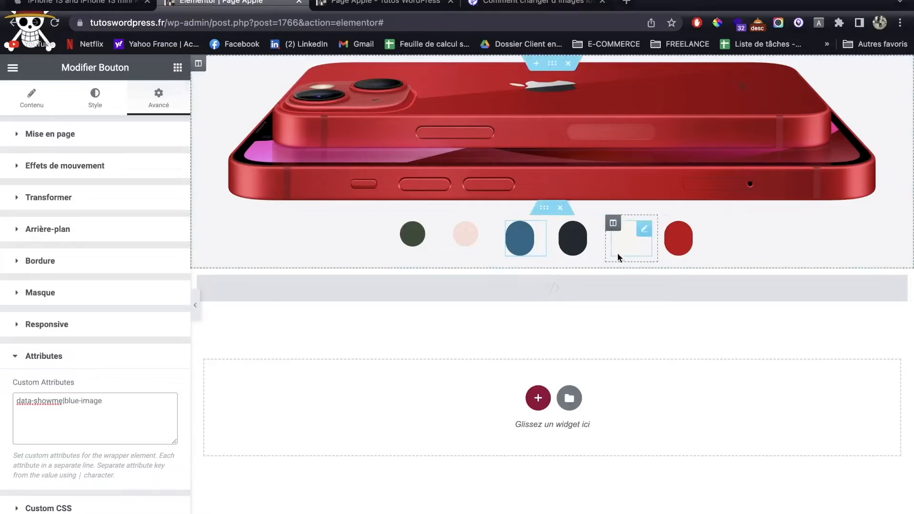
Set the black button's custom attribute to data-showme|black-image.
left_click(591, 230)
left_click(158, 98)
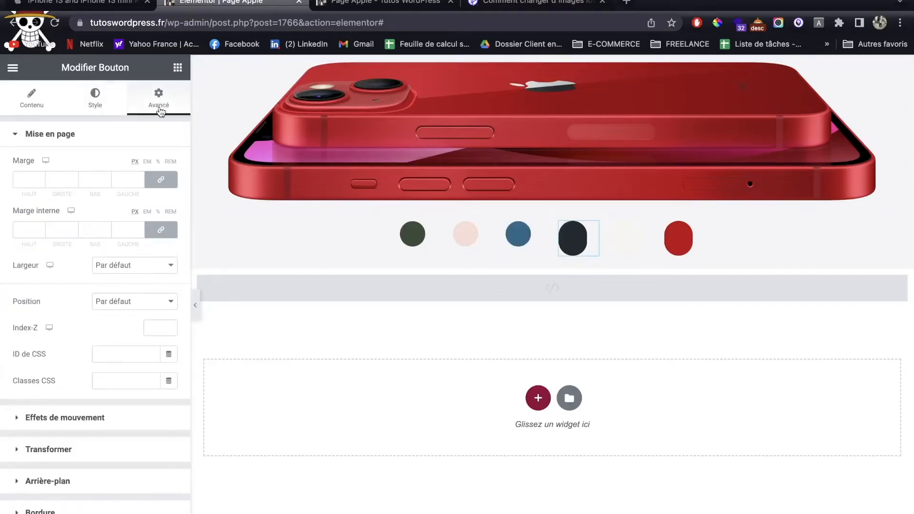
scroll(117, 313, "down", 4)
left_click(44, 409)
left_click(62, 408)
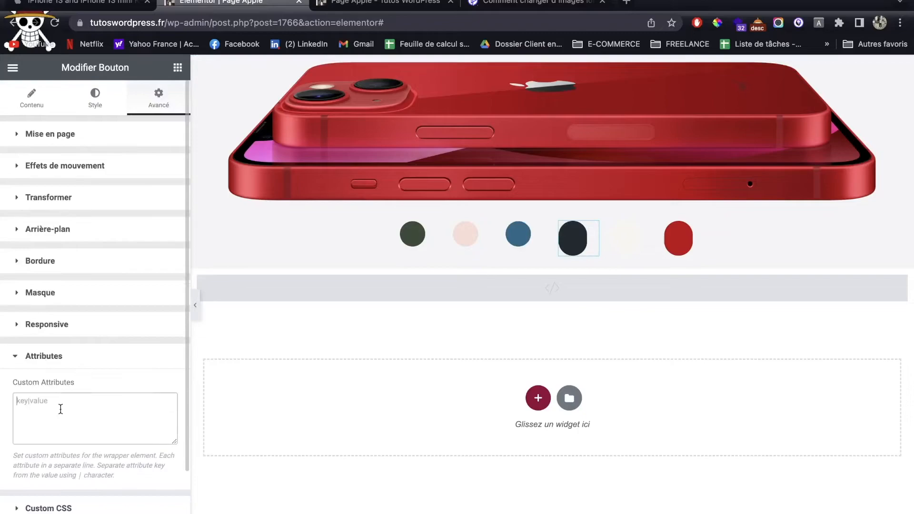
type("data-showme|IMAGE-ID-NAME")
left_click_drag(66, 401, 121, 402)
type("b")
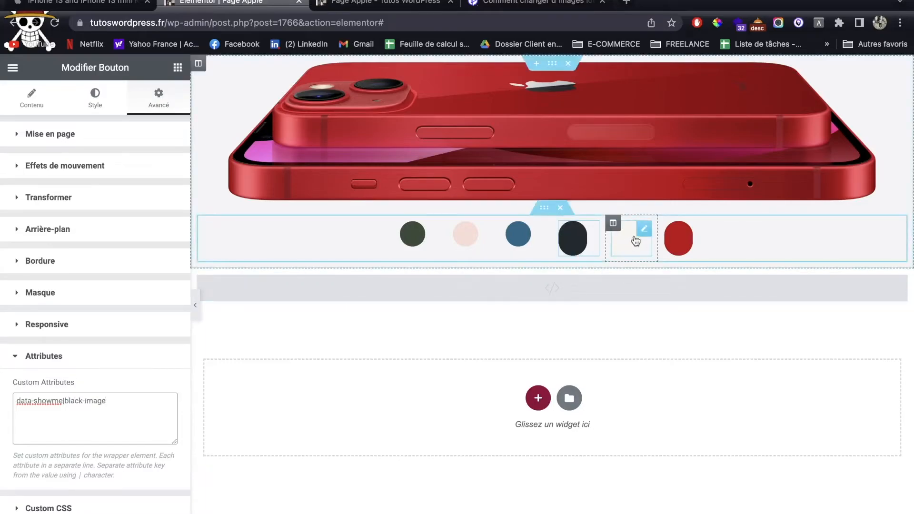
Set the white button's custom attribute to data-showme|white-image.
left_click(641, 235)
left_click(159, 97)
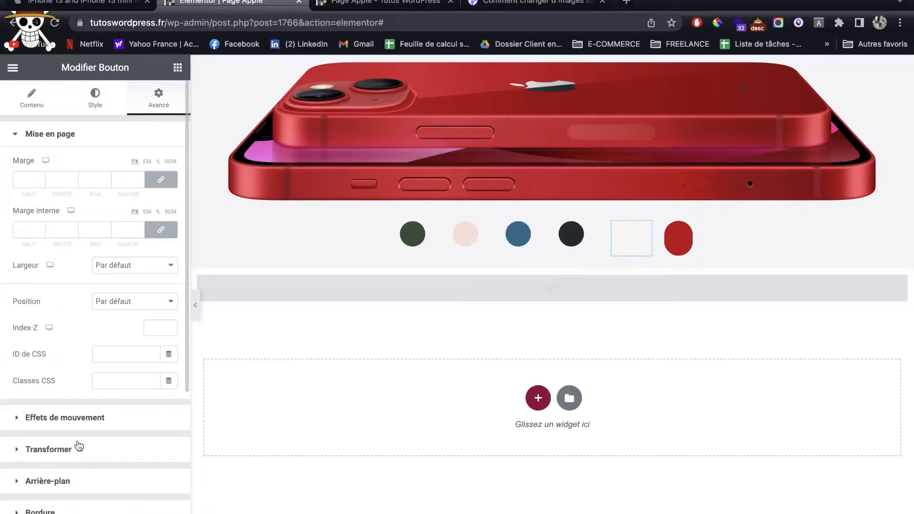
scroll(79, 447, "down", 3)
left_click(64, 409)
left_click(71, 403)
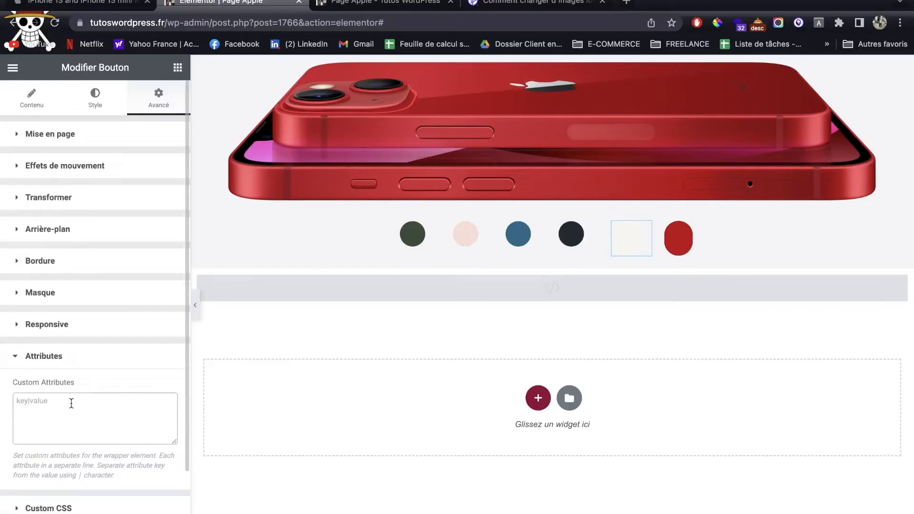
type("data-showme|IMAGE-ID-NAME")
left_click_drag(65, 403, 123, 411)
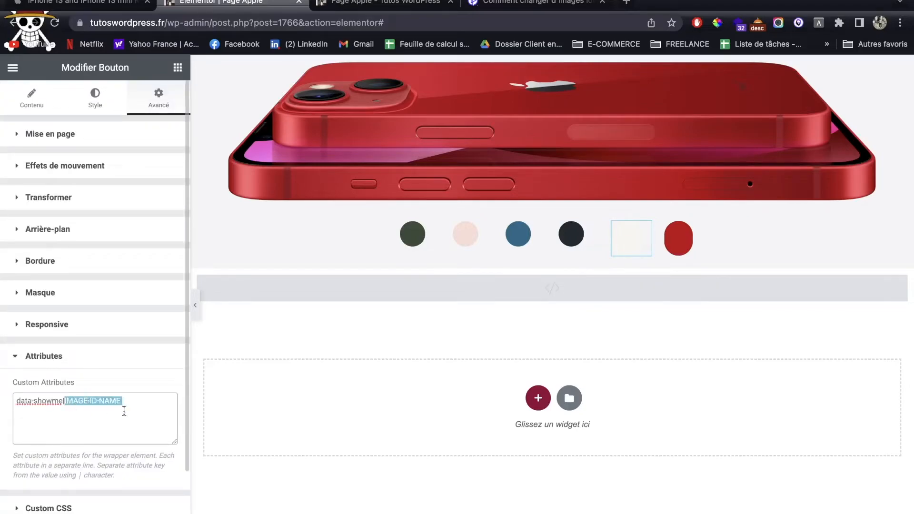
type("white")
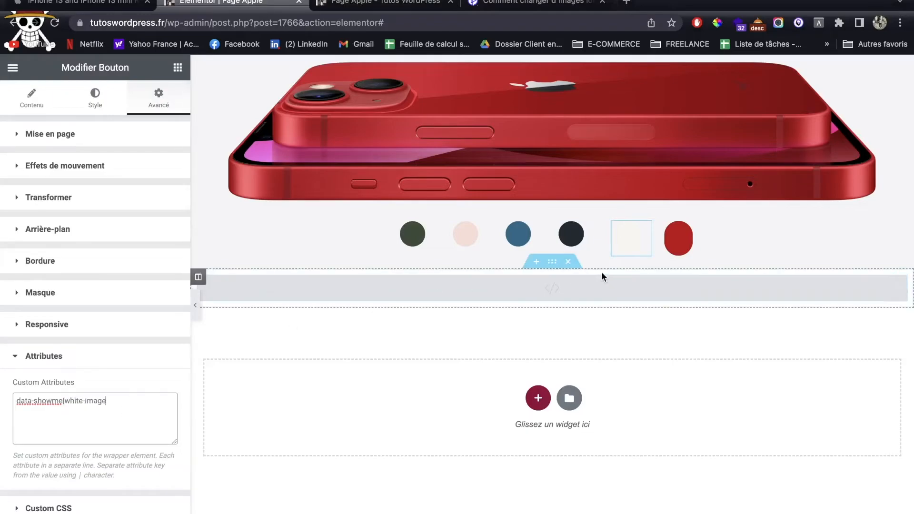
Set the red button's custom attribute to data-showme|red-image, replacing the mistyped text with the copied attribute template.
left_click(679, 238)
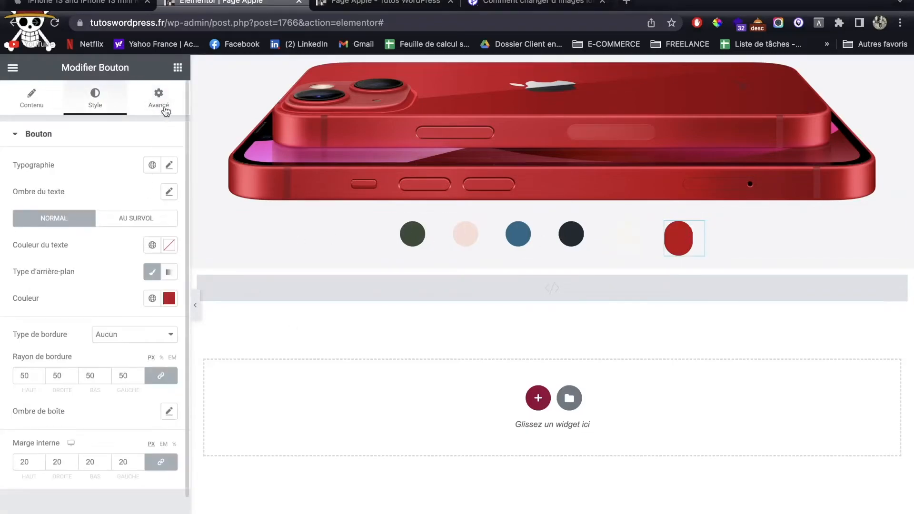
left_click(166, 111)
scroll(74, 419, "down", 3)
left_click(71, 458)
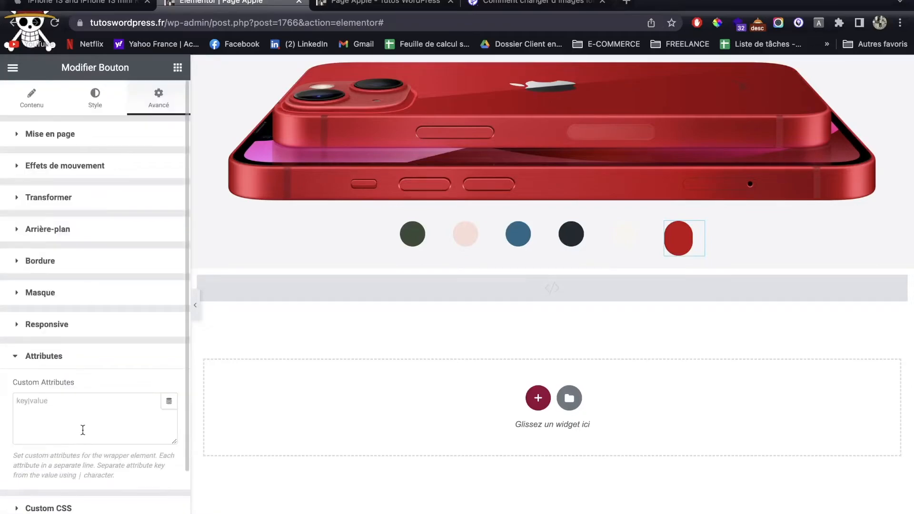
left_click(81, 430)
type("red-im")
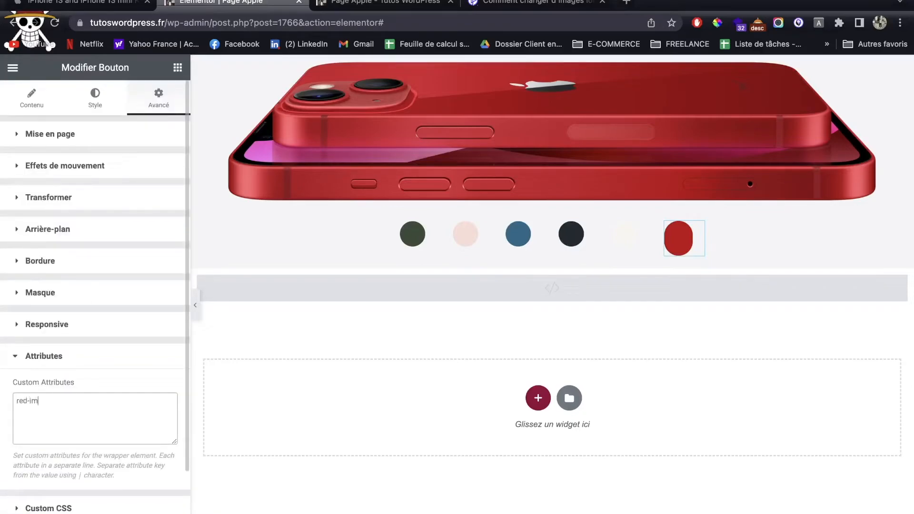
key("super+a")
type("data-showme|IMAGE-ID-NAME")
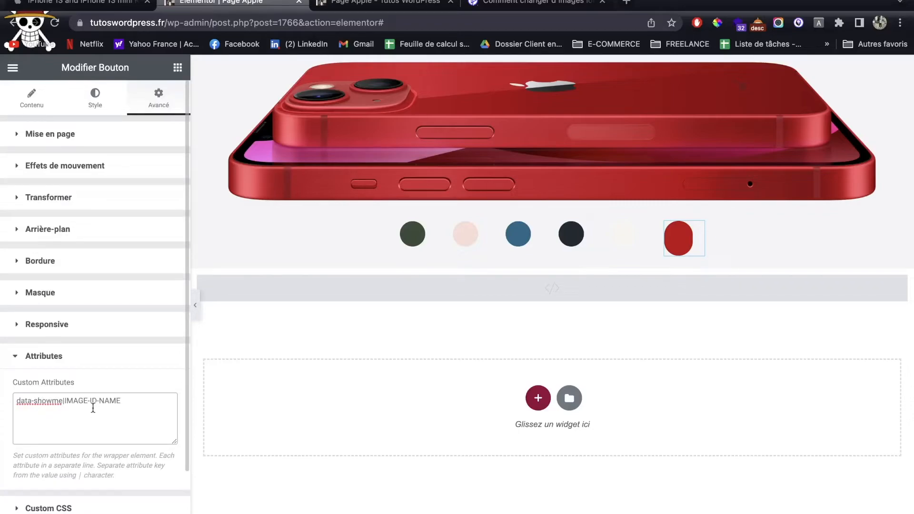
left_click_drag(66, 401, 121, 401)
type("red")
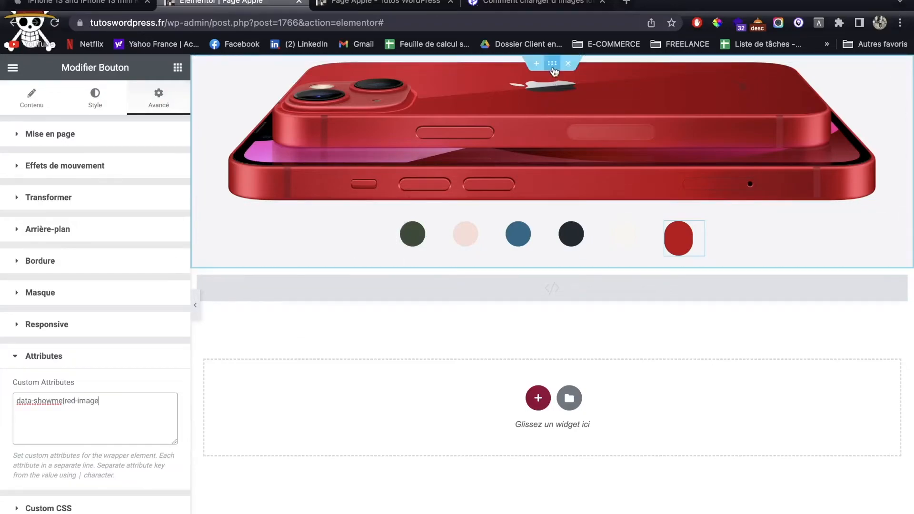
left_click(552, 65)
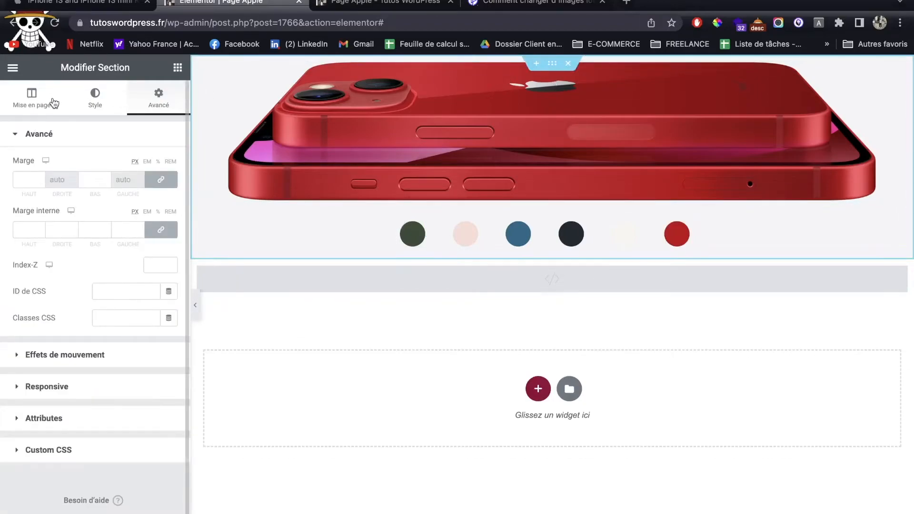
left_click(53, 103)
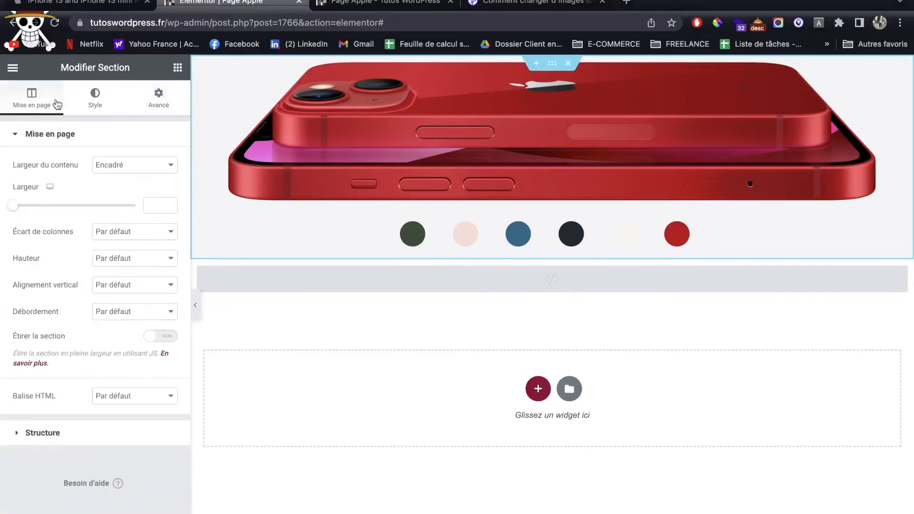
left_click(178, 67)
left_click_drag(125, 211, 325, 63)
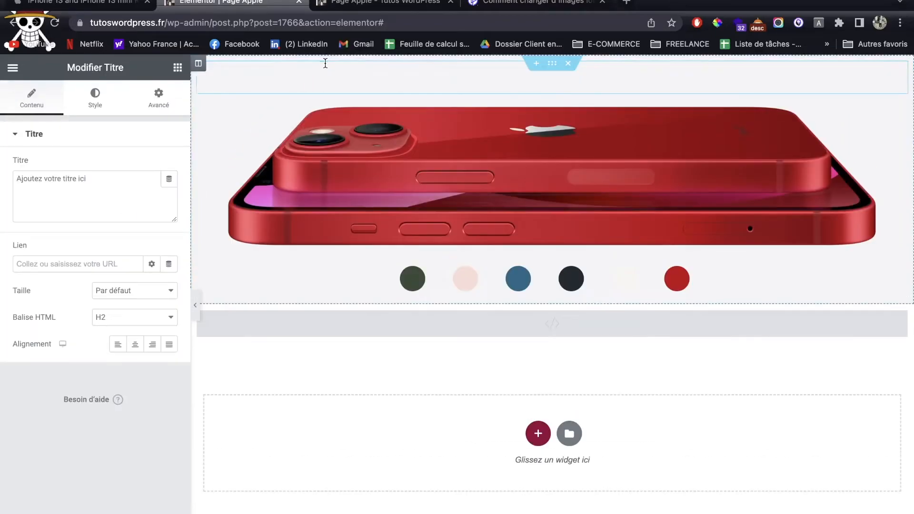
right_click(892, 75)
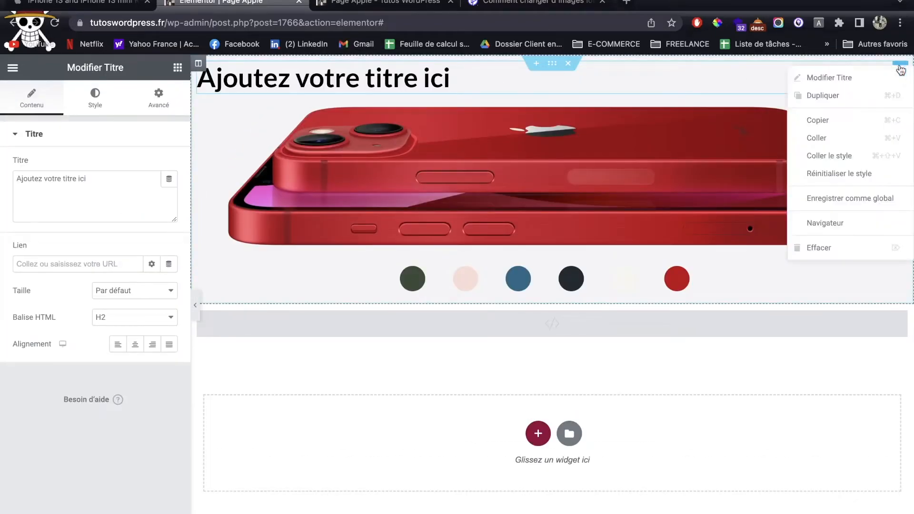
left_click(833, 242)
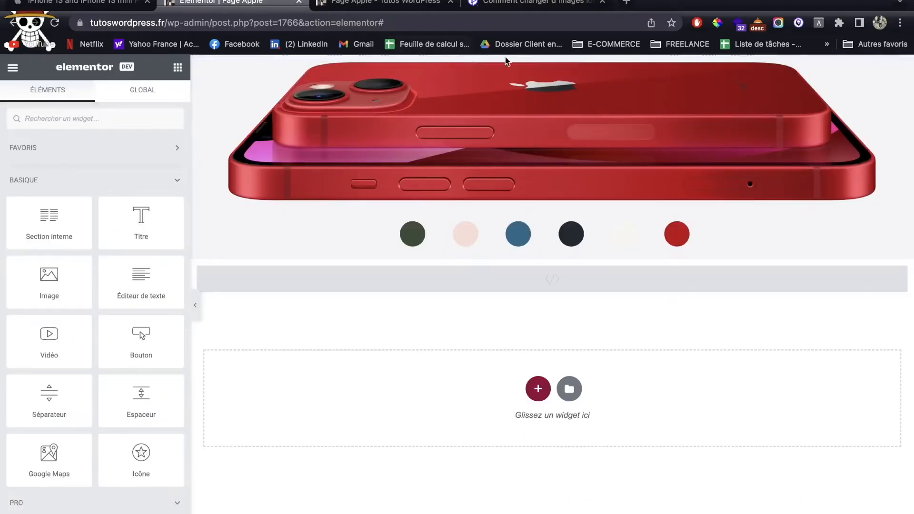
Add an empty one-column section above the phone section.
left_click(537, 63)
left_click(533, 113)
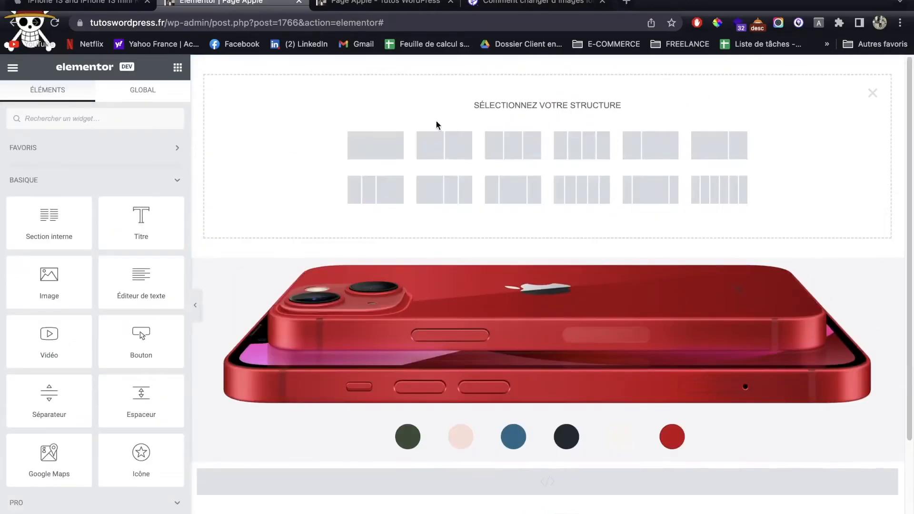
left_click(384, 148)
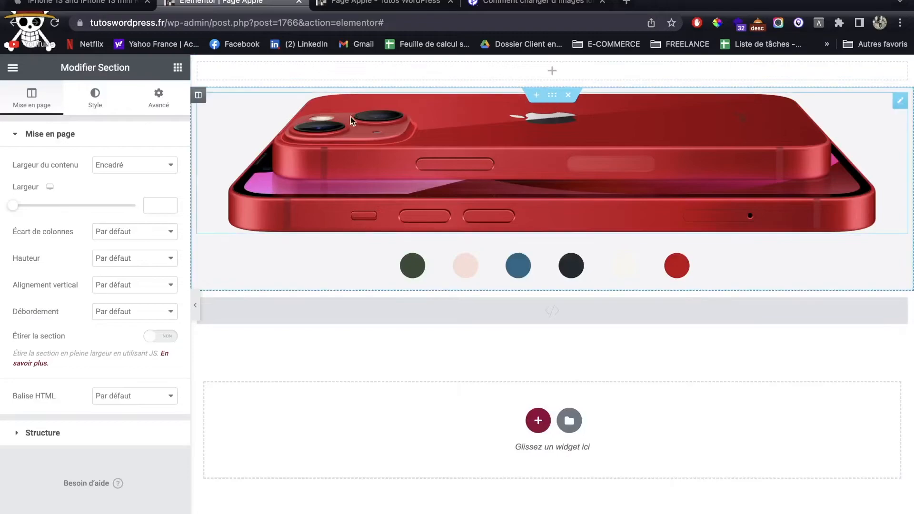
Copy the phone section's background colour, #F5F5F7, and remove the empty section above it.
left_click(96, 111)
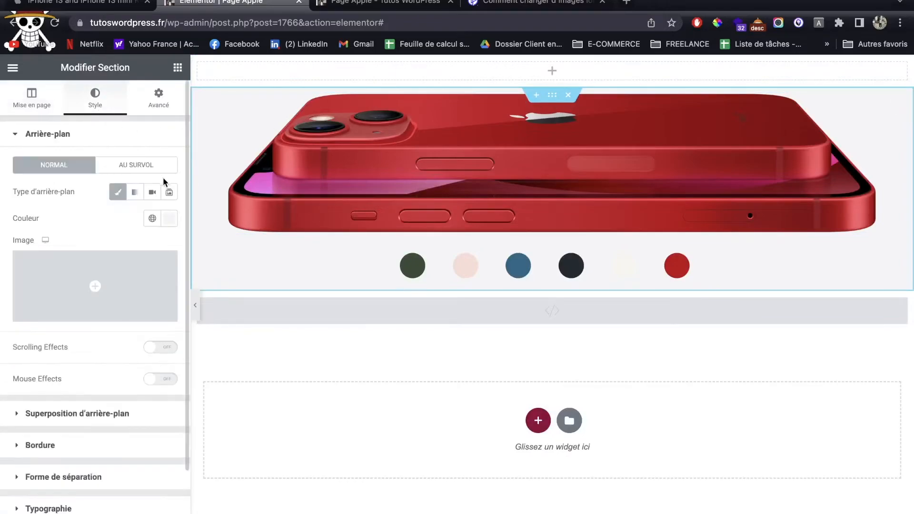
left_click(170, 220)
right_click(529, 66)
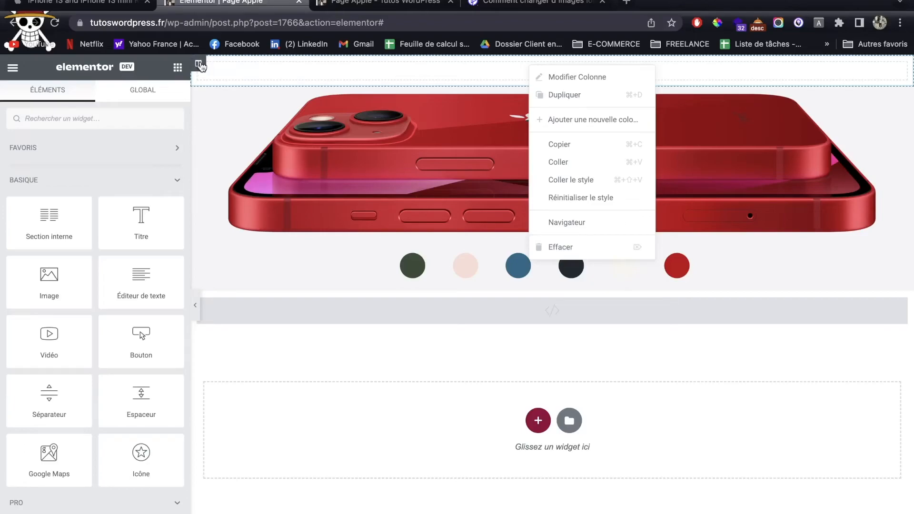
left_click(394, 410)
scroll(418, 375, "down", 1)
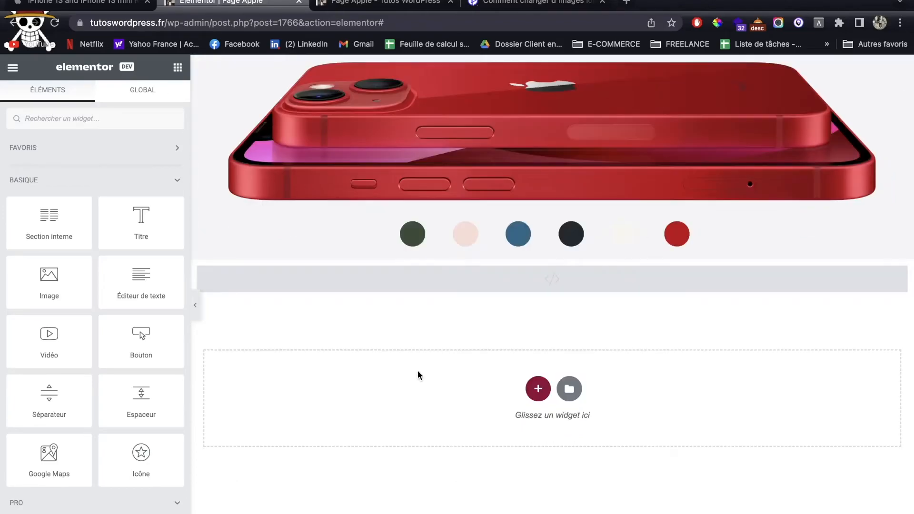
Add a one-column section below the HTML widget and set its background colour to #F5F5F7.
left_click(538, 389)
left_click(395, 413)
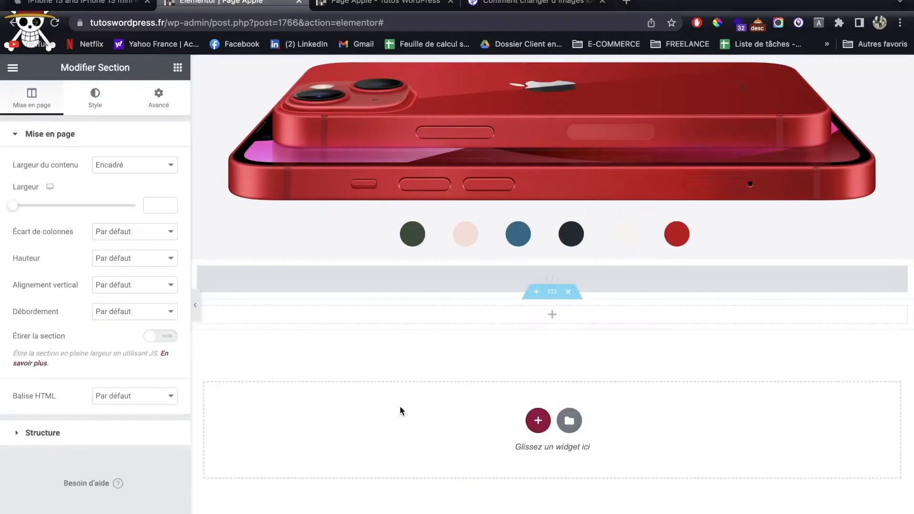
left_click(95, 98)
left_click(169, 219)
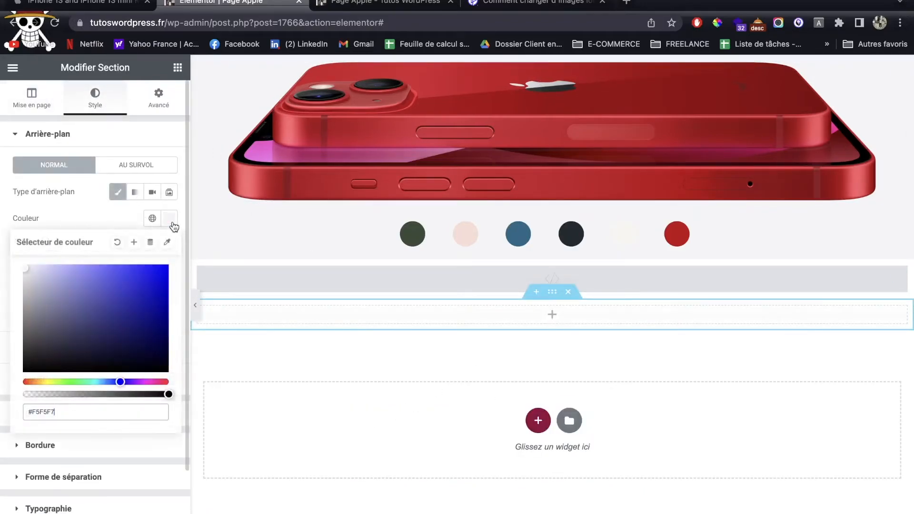
left_click(169, 219)
Insert a centred Titre widget reading "Choisissez votre iphone !" in the new section.
left_click(178, 68)
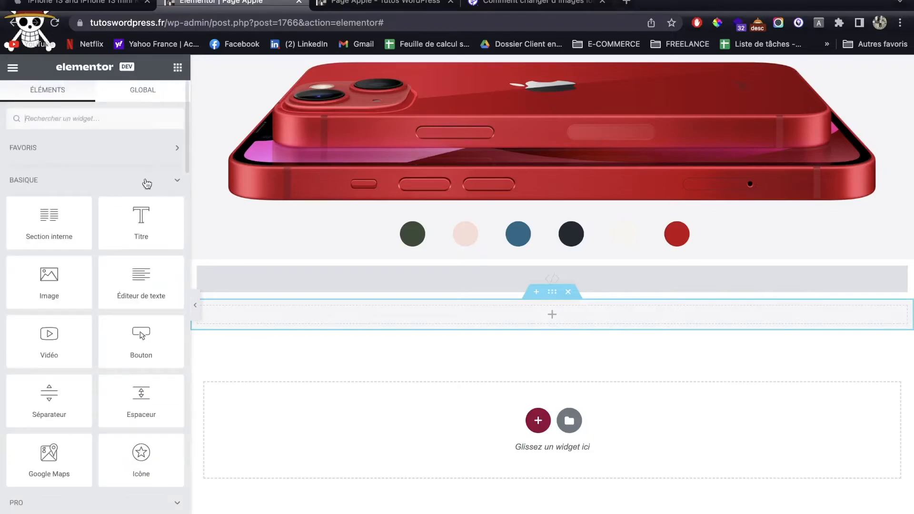
left_click_drag(141, 219, 395, 310)
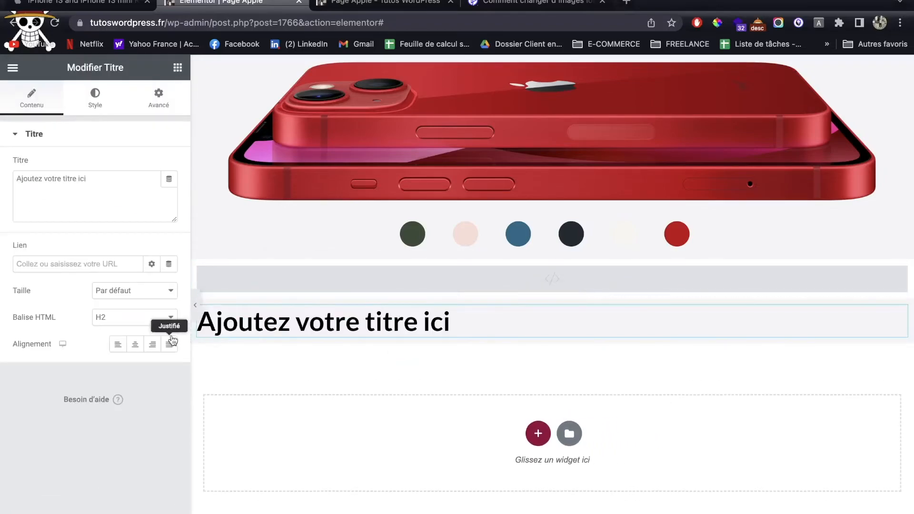
left_click(135, 344)
triple_click(101, 198)
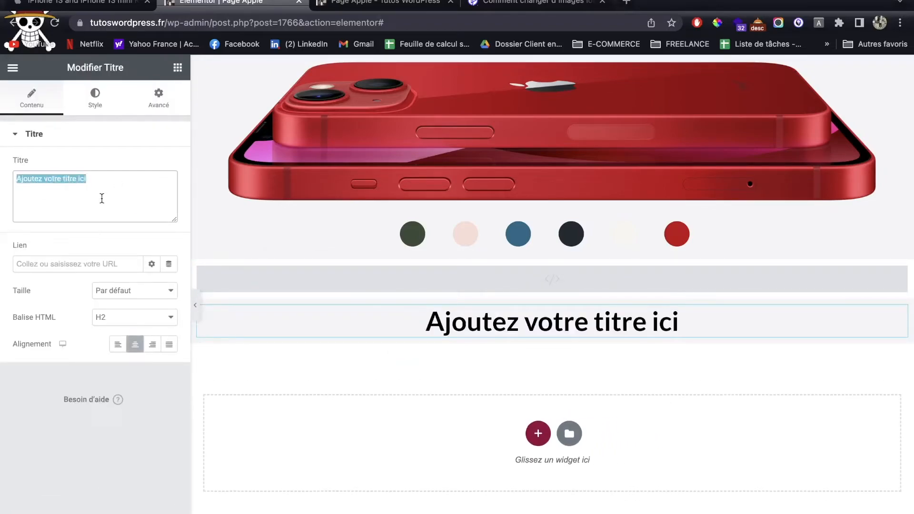
type("Choisissez ")
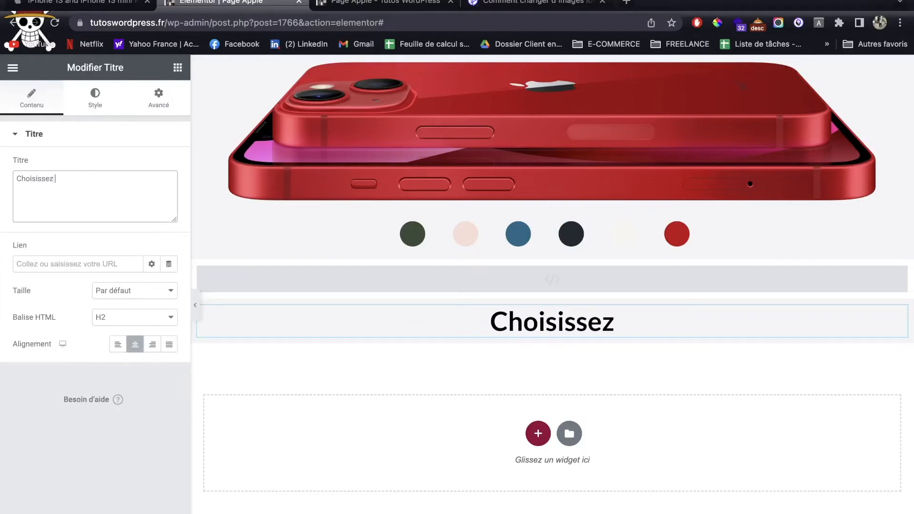
type("votre iphone !")
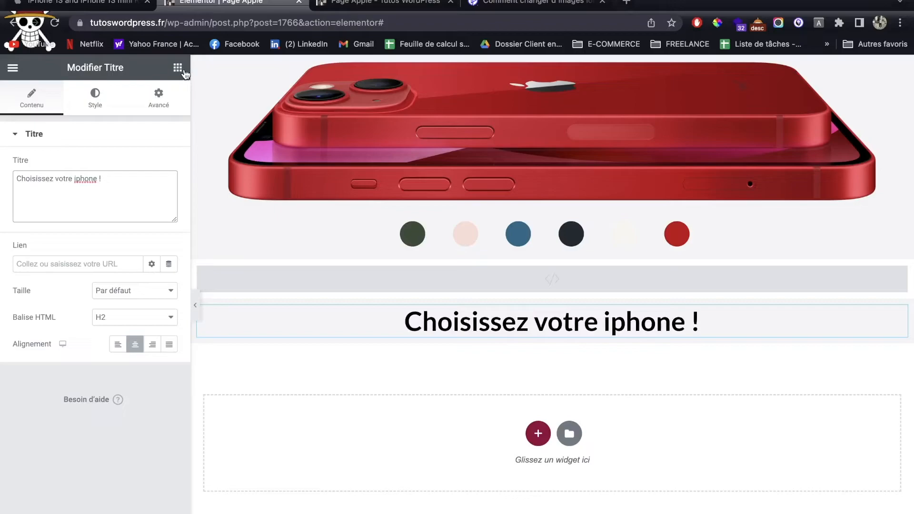
Set the title section's unlinked inner margins to 100 px top and 50 px bottom, and move the section above the phone section.
left_click(206, 178)
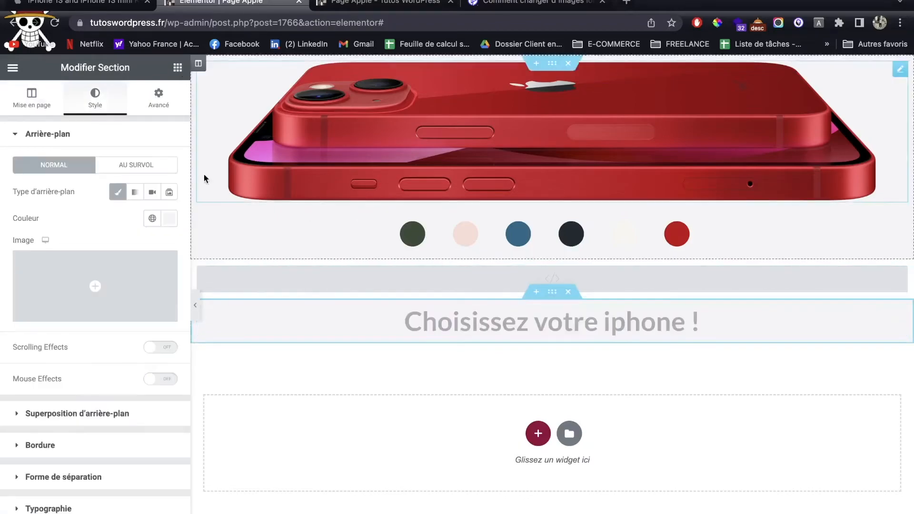
left_click(158, 99)
left_click(161, 230)
left_click(20, 230)
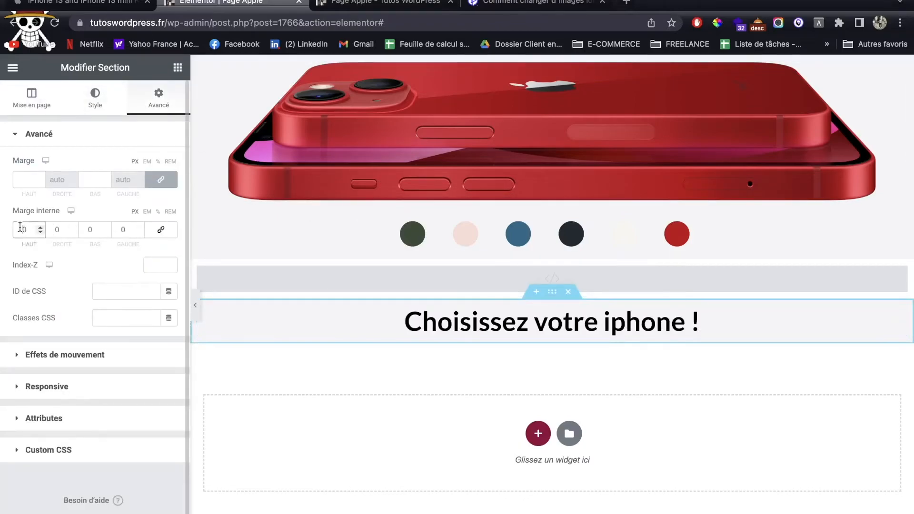
type("100")
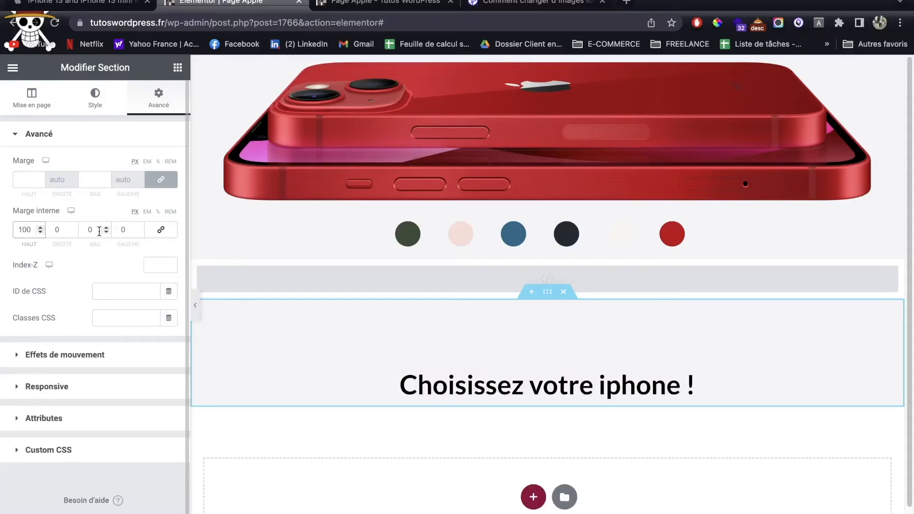
left_click(88, 230)
type("50")
left_click_drag(547, 291, 538, 44)
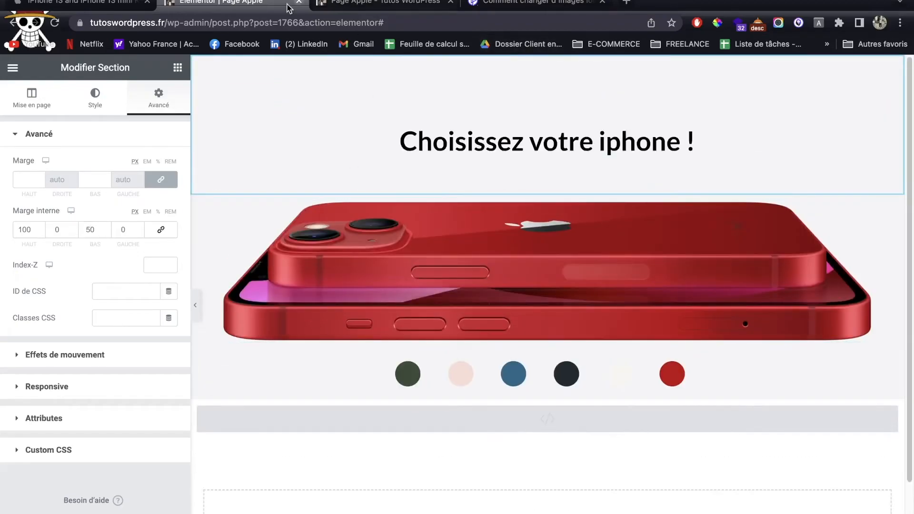
Insert a Séparateur widget under the title with a width of 5% and a weight of 3.
left_click(177, 67)
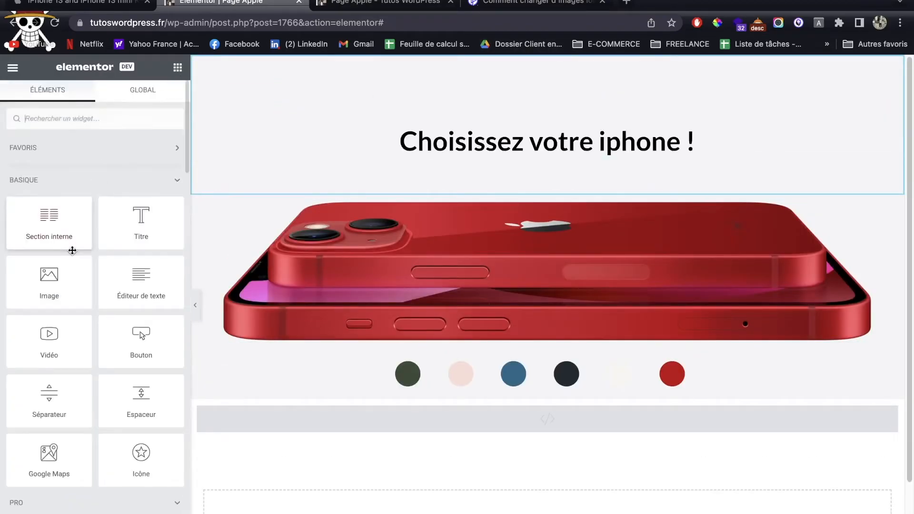
left_click_drag(49, 398, 475, 153)
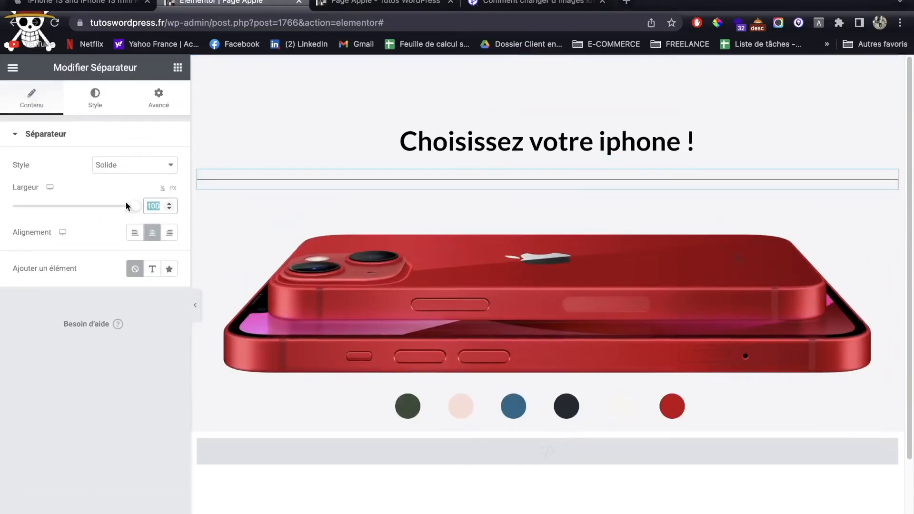
type("5")
left_click(107, 113)
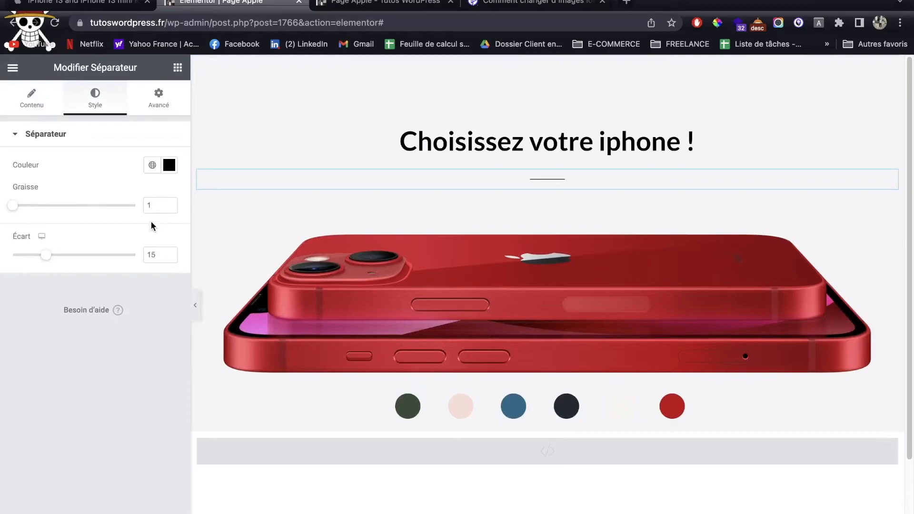
left_click_drag(155, 205, 132, 205)
type("3")
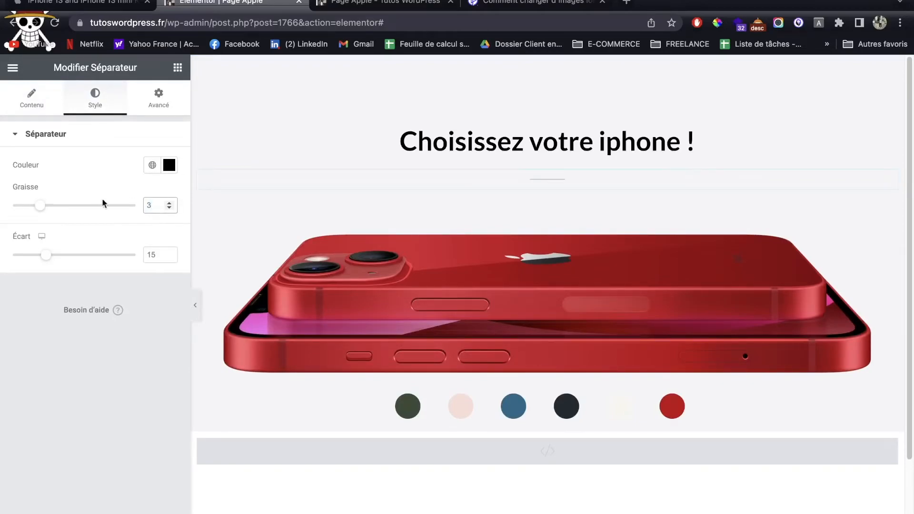
Change the title's HTML tag to H1 and its text to "Choisissez la couleur de votre iphone !".
left_click(421, 128)
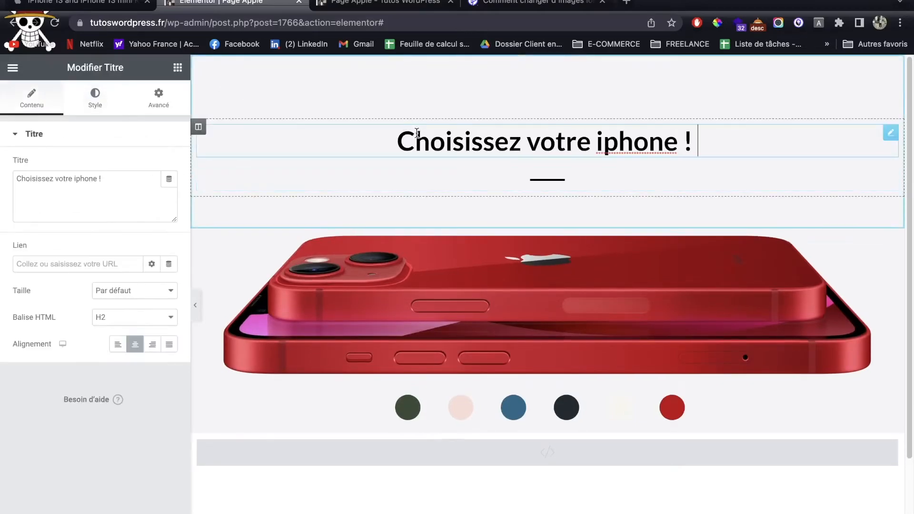
left_click(119, 315)
left_click(107, 304)
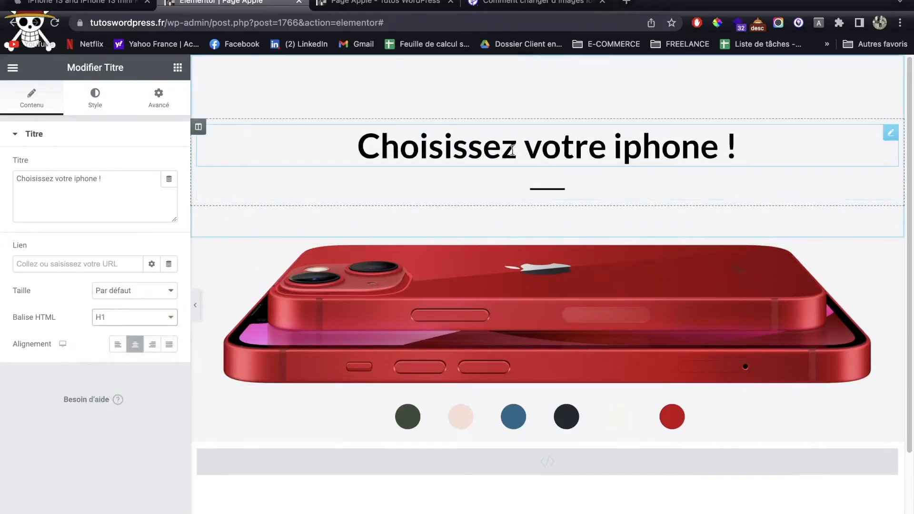
left_click(511, 150)
left_click(55, 179)
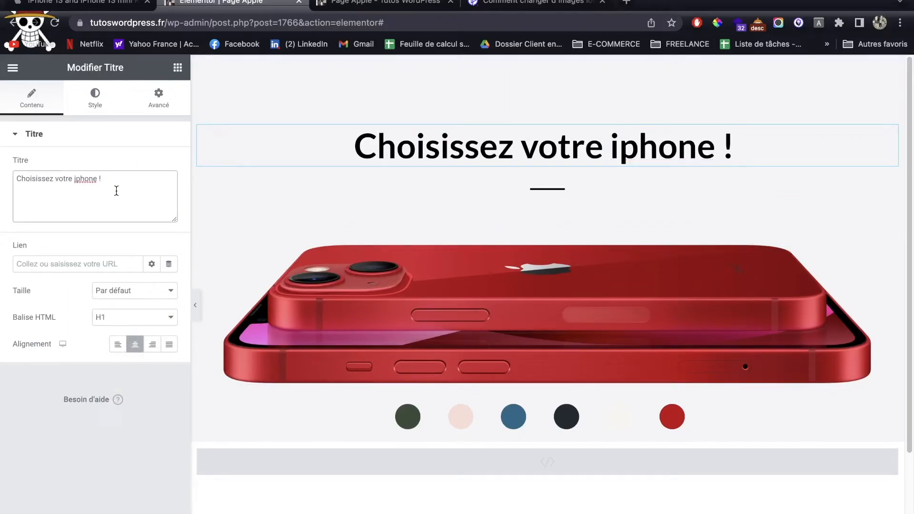
type("la couleur de vo")
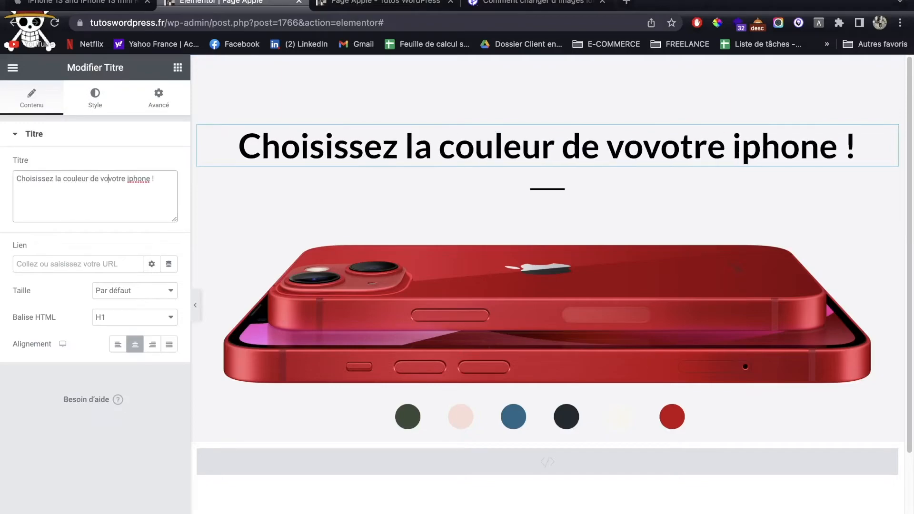
key("BackSpace")
key("BackSpace")
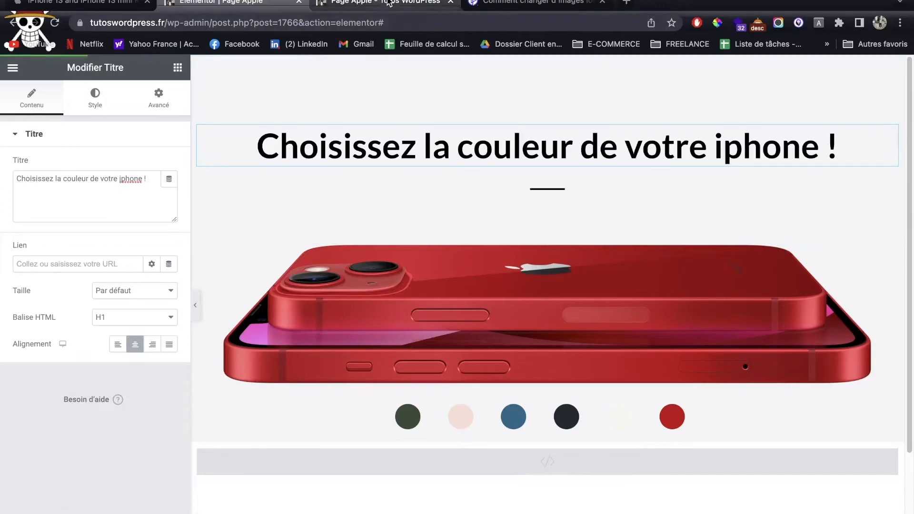
Preview the saved page and try the green, pink and blue colour buttons.
left_click(381, 3)
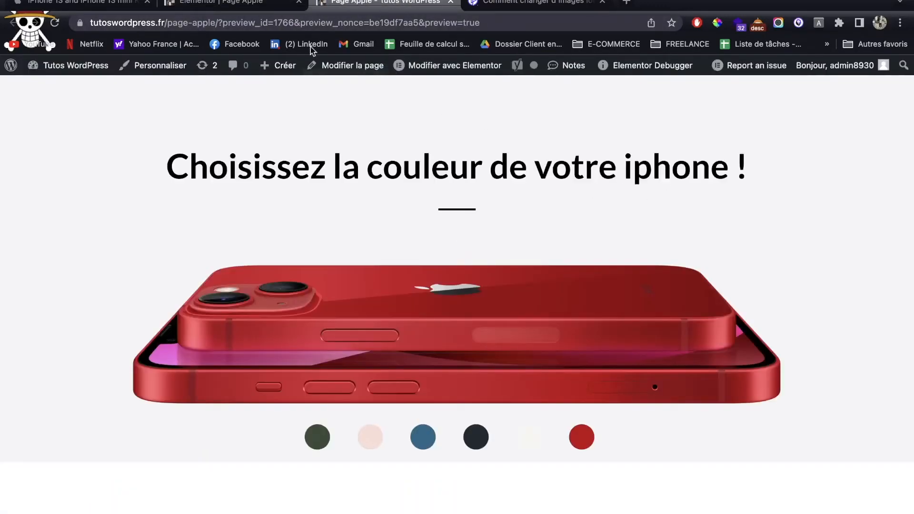
left_click(248, 2)
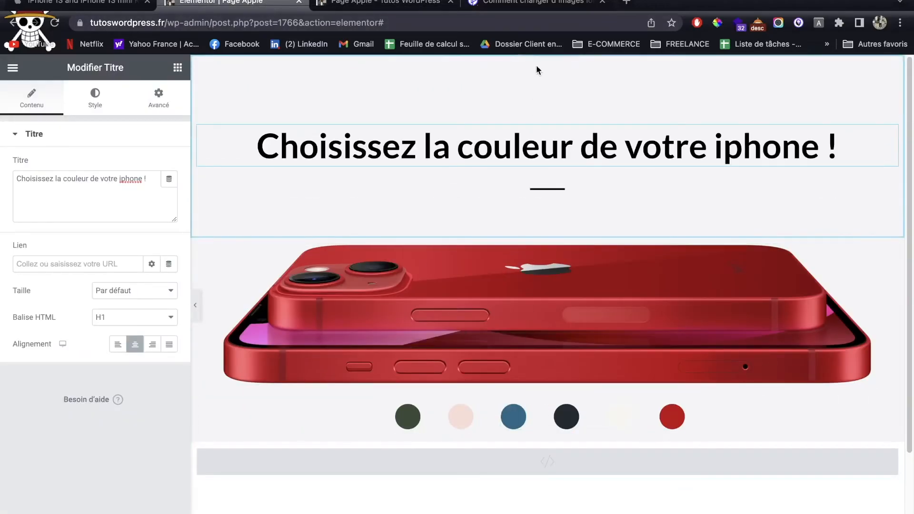
left_click(419, 3)
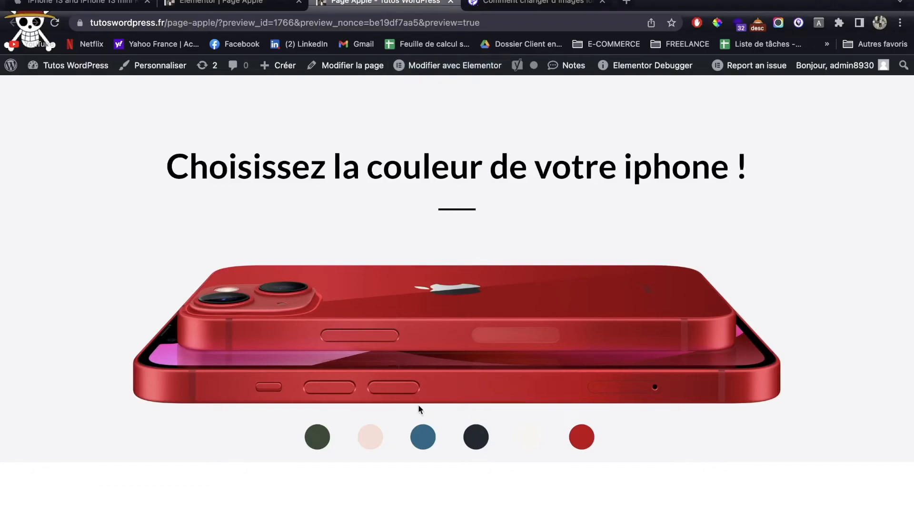
left_click(318, 437)
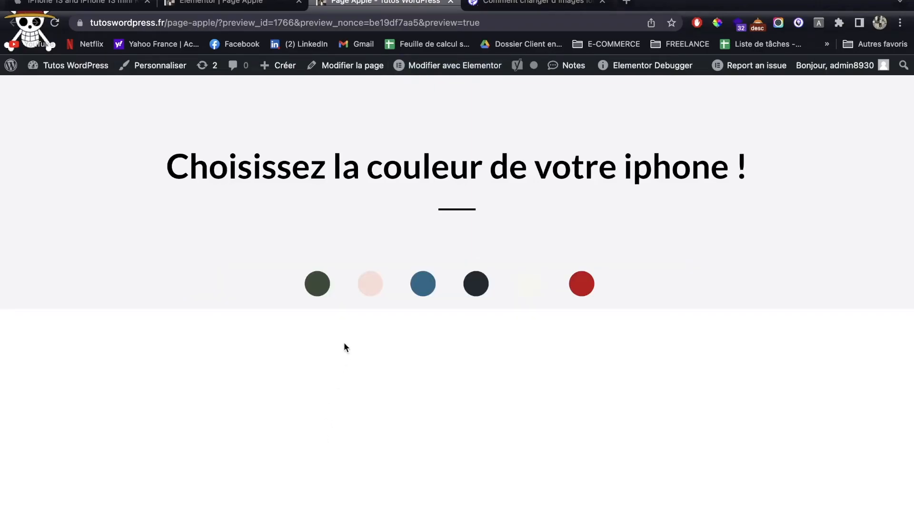
left_click(370, 284)
left_click(430, 436)
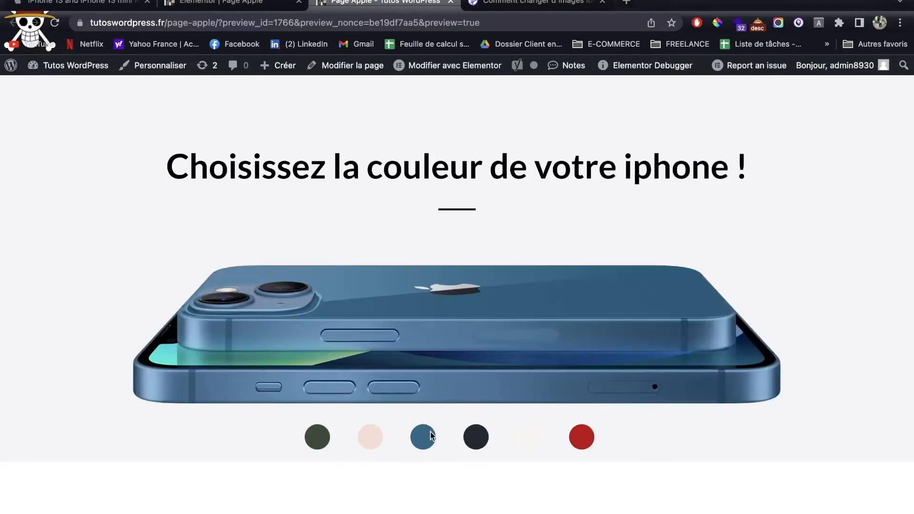
mouse_move(580, 438)
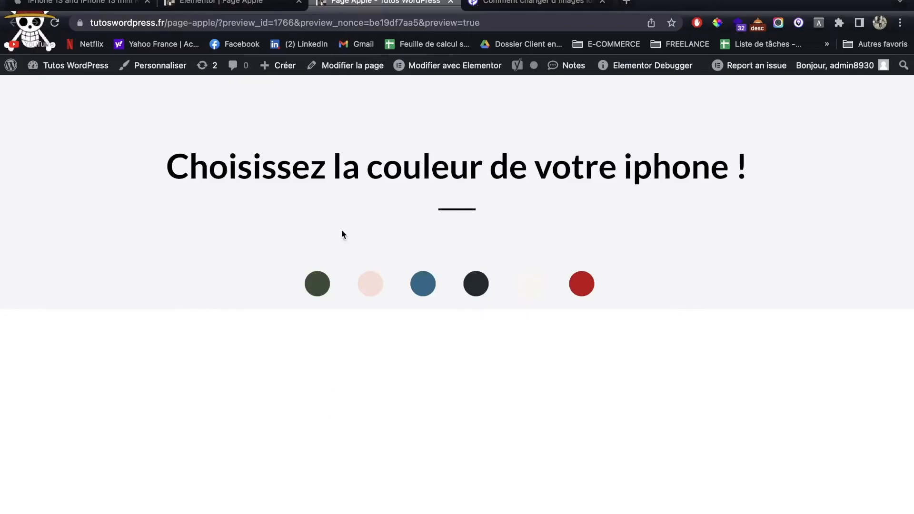
Return to the Elementor editor and check the green colour button's custom attributes.
left_click(219, 2)
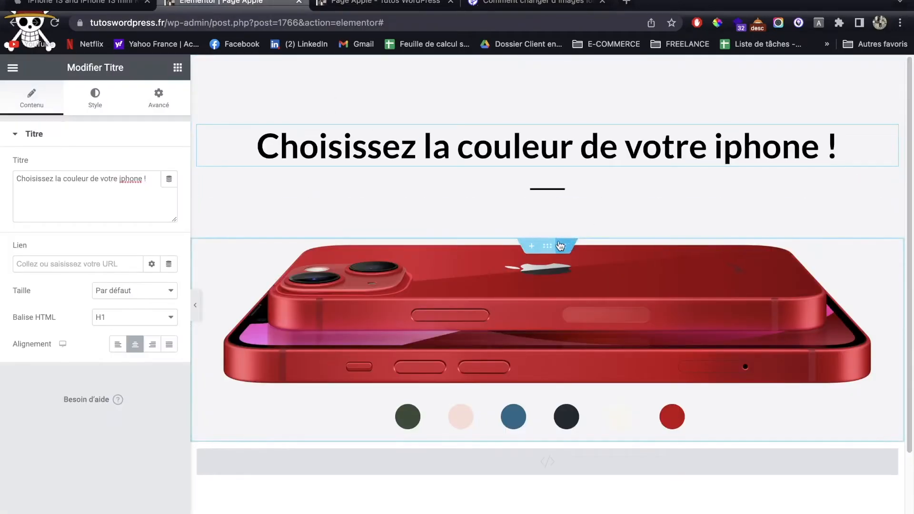
left_click_drag(549, 249, 549, 251)
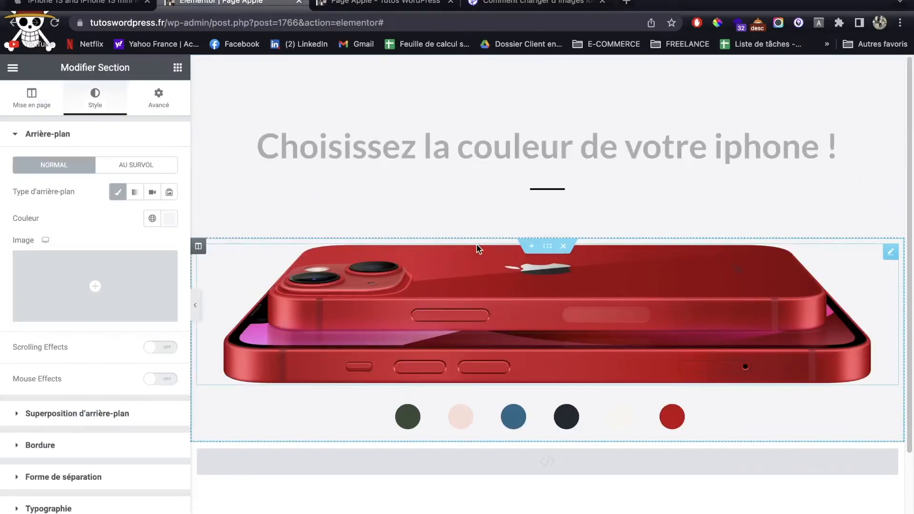
left_click(406, 424)
scroll(129, 375, "down", 5)
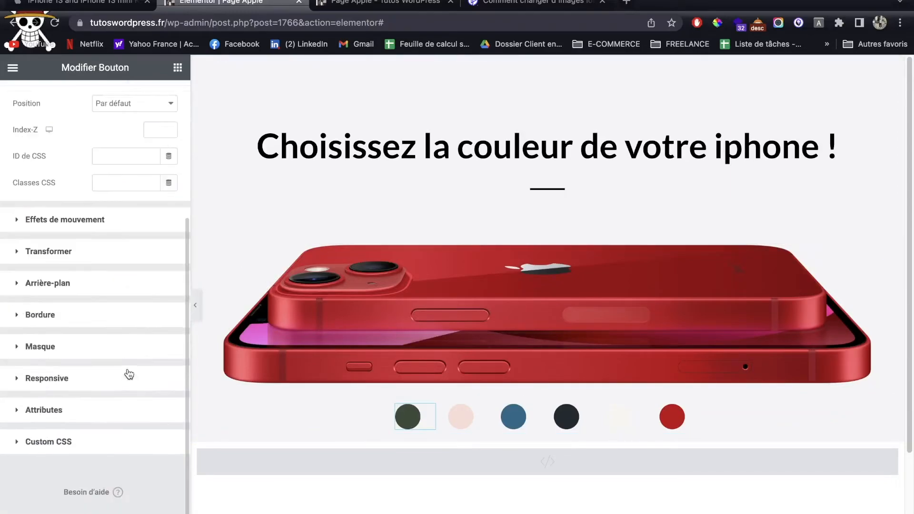
left_click(69, 411)
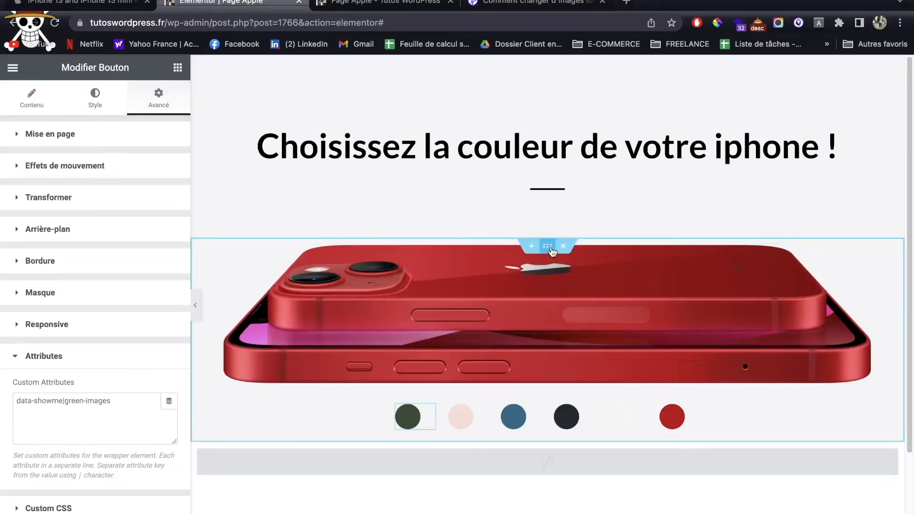
Clear the phone section's custom CSS to reveal all phone images, and check the green image's CSS ID.
left_click(551, 252)
left_click(158, 97)
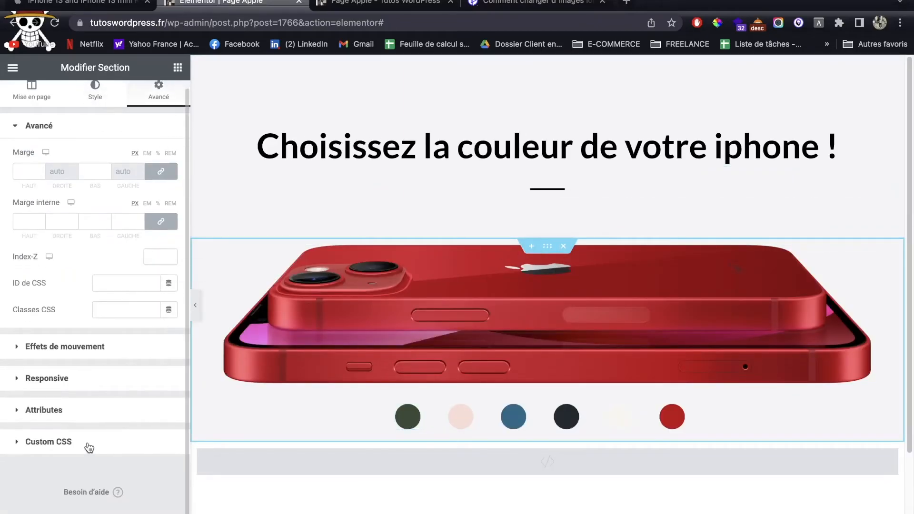
left_click(89, 447)
left_click(95, 344)
key("ctrl+a")
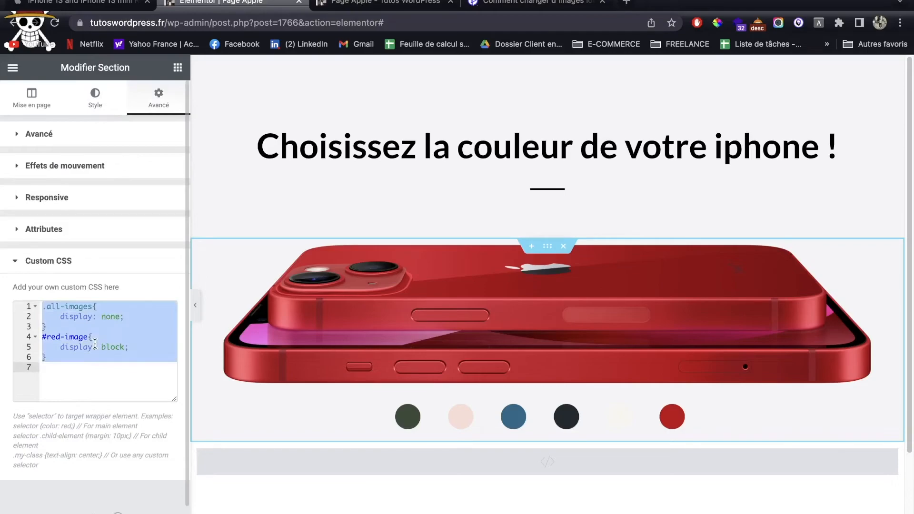
key("BackSpace")
left_click(255, 326)
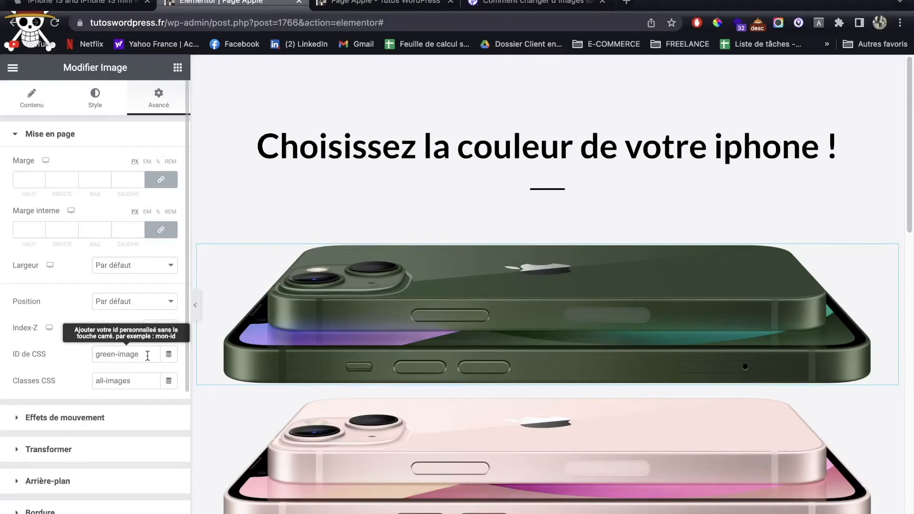
left_click(94, 355)
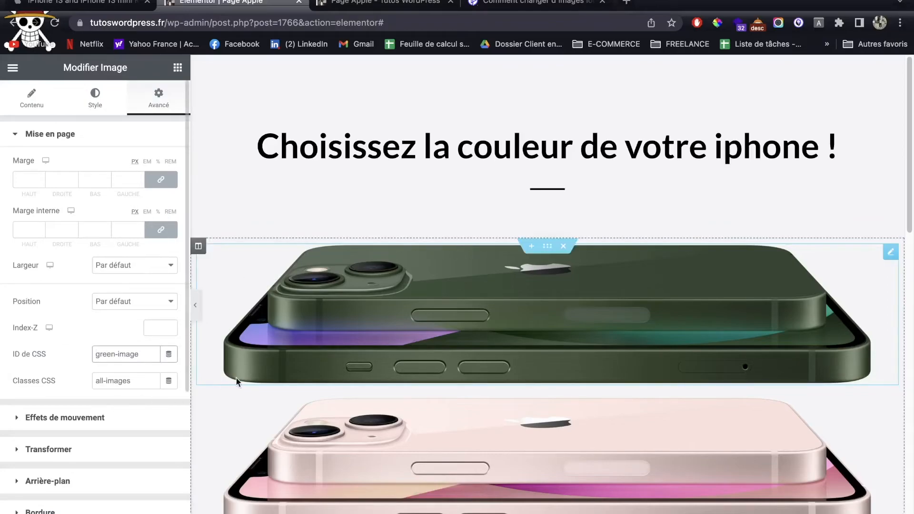
Restore the phone section's custom CSS that hides .all-images and displays #red-image as a block.
left_click(548, 246)
left_click(87, 451)
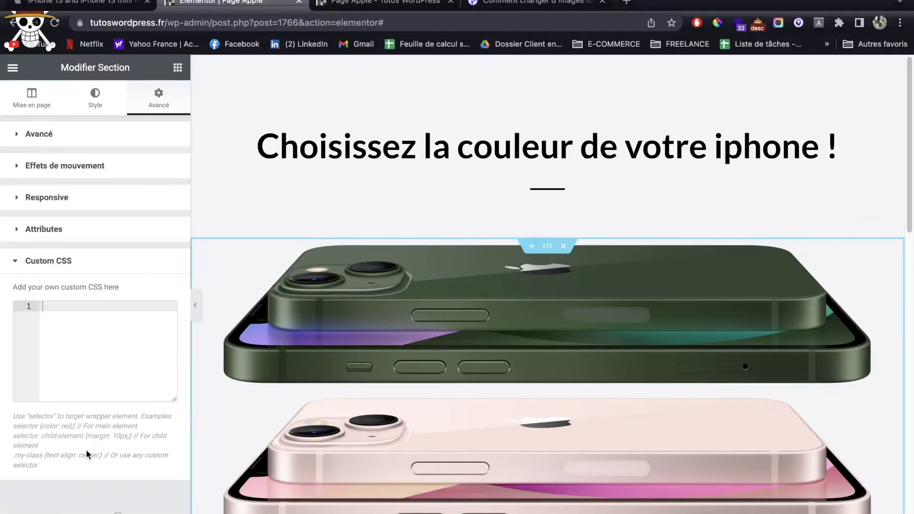
left_click(96, 369)
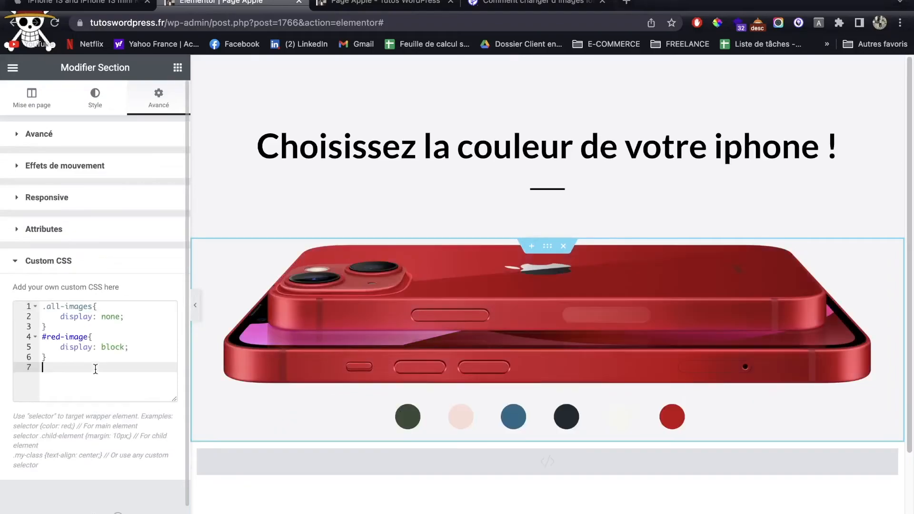
Correct the green colour button's custom attribute to data-showme|green-image and save the page.
left_click(408, 416)
scroll(146, 376, "down", 4)
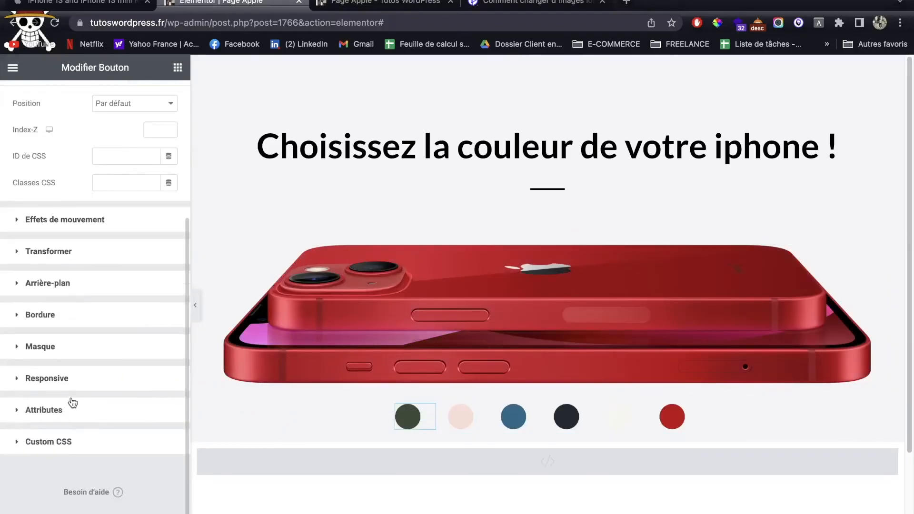
left_click(43, 410)
left_click(116, 404)
key("BackSpace")
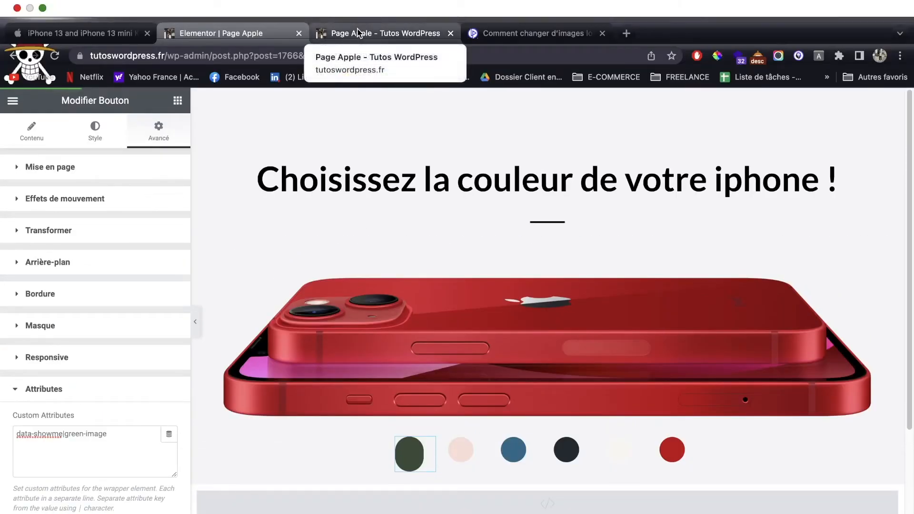
Test all six colour buttons on the updated page preview, checking that each one switches the phone image.
left_click(362, 34)
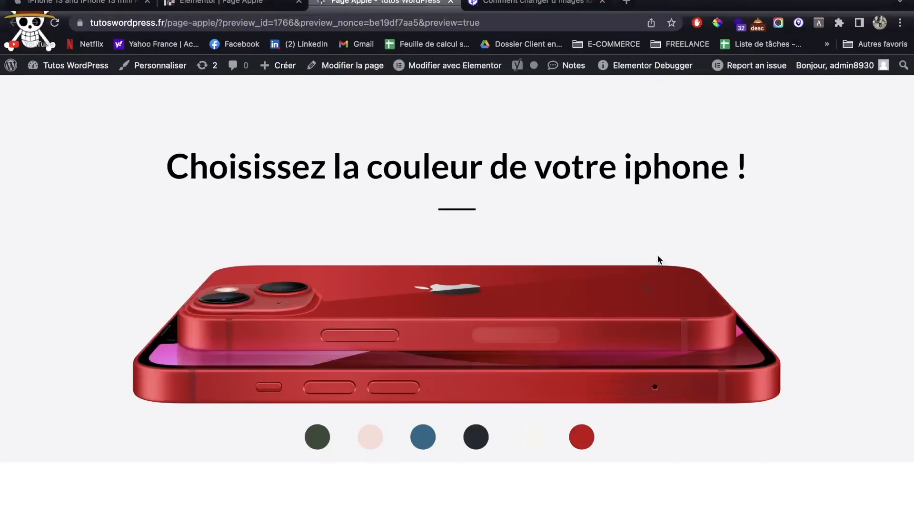
left_click(324, 431)
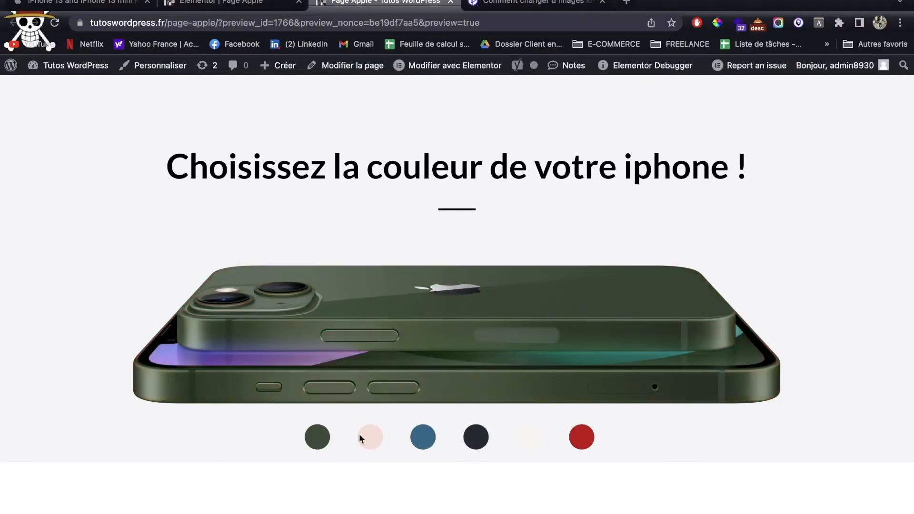
left_click(360, 435)
left_click(422, 436)
left_click(479, 437)
left_click(534, 438)
left_click(574, 437)
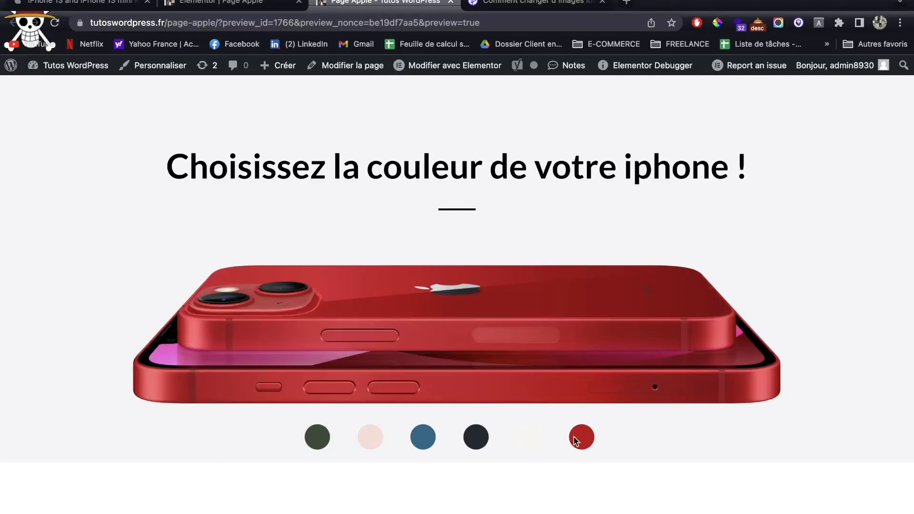
left_click(528, 437)
left_click(474, 438)
left_click(438, 439)
left_click(369, 438)
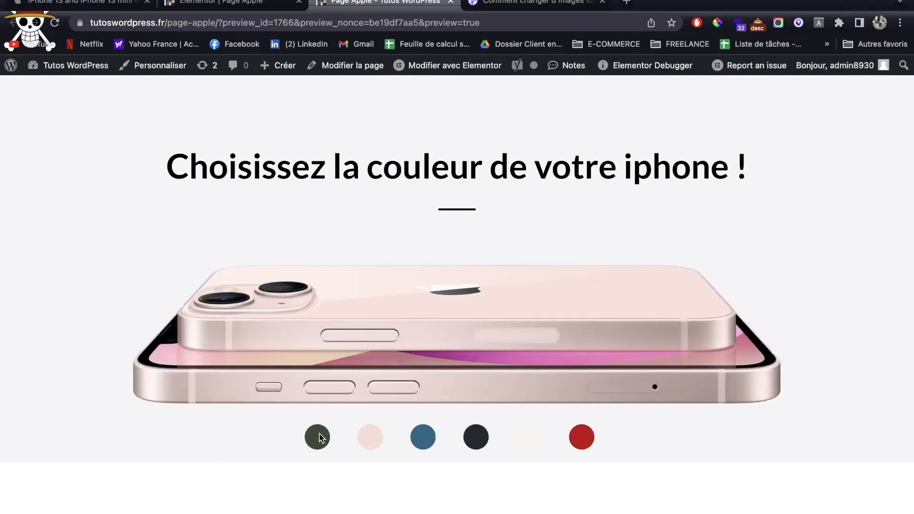
Return to the Elementor editor and give the phone section 100 px of bottom padding only, unlinked from the other sides.
left_click(319, 438)
left_click(228, 3)
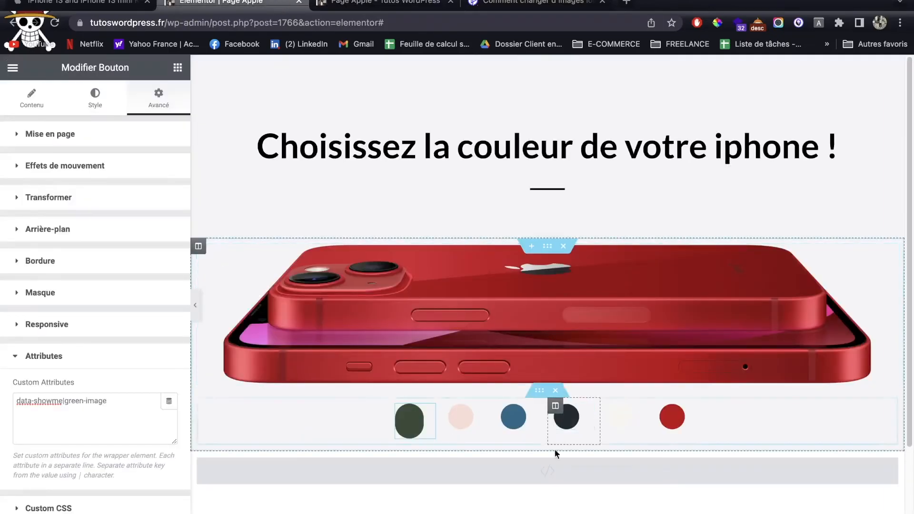
scroll(549, 479, "down", 1)
left_click(547, 239)
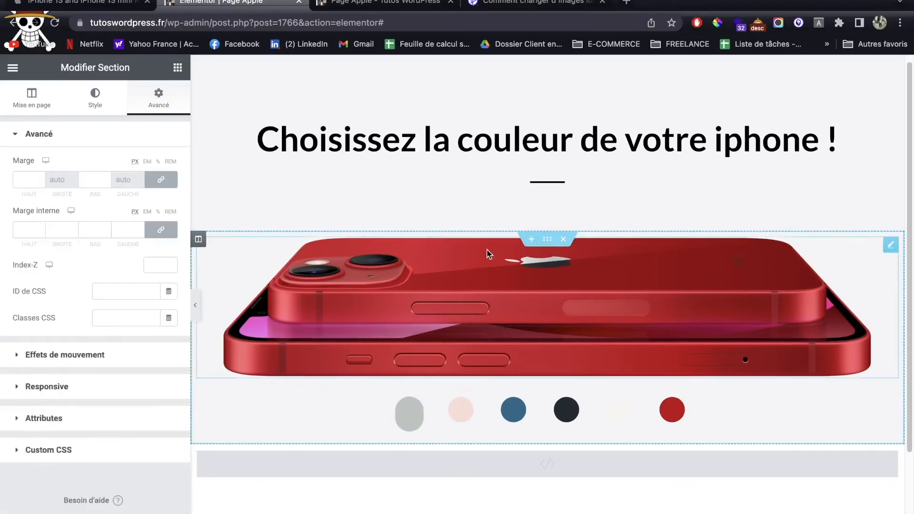
left_click(161, 230)
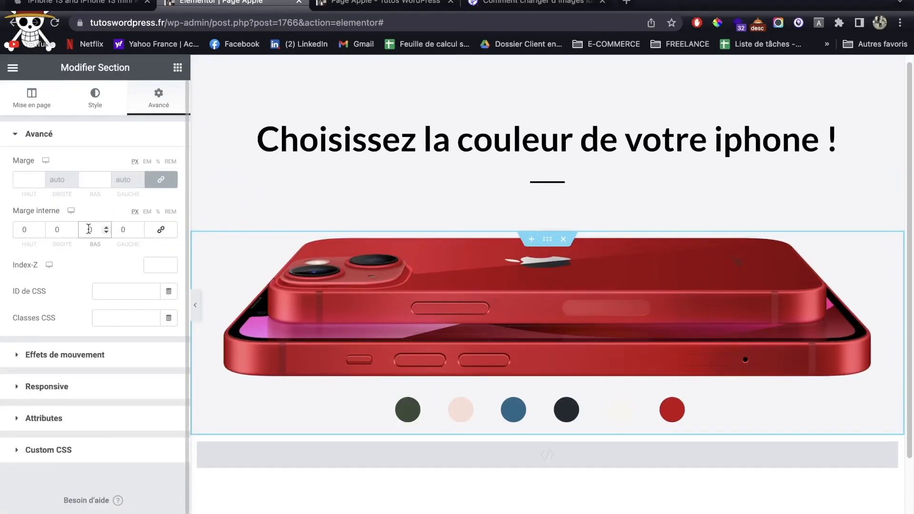
type("100")
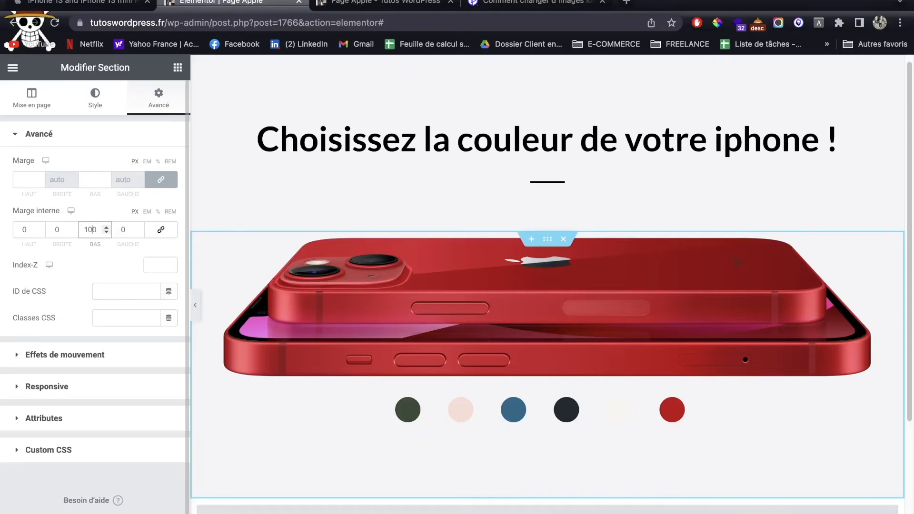
Try the Shrink hover animation on the green colour button, and settle on Grow.
left_click(412, 408)
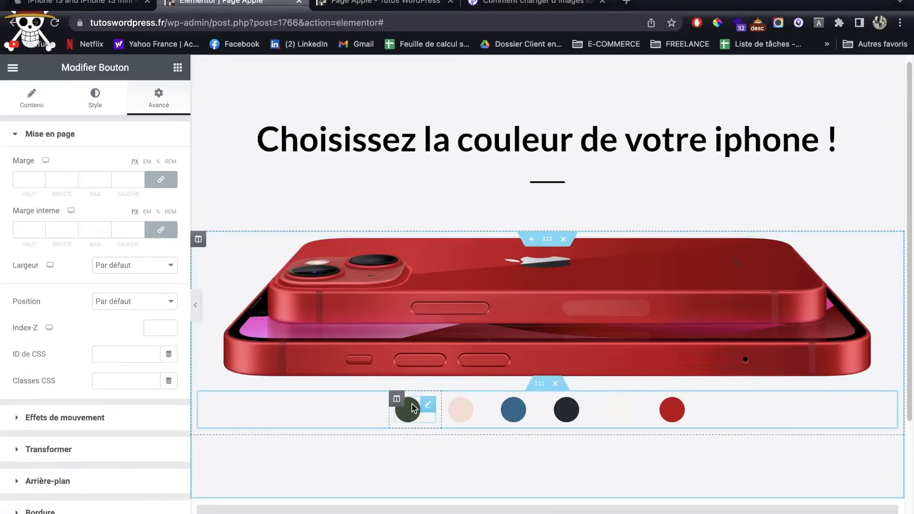
left_click(95, 98)
left_click(125, 219)
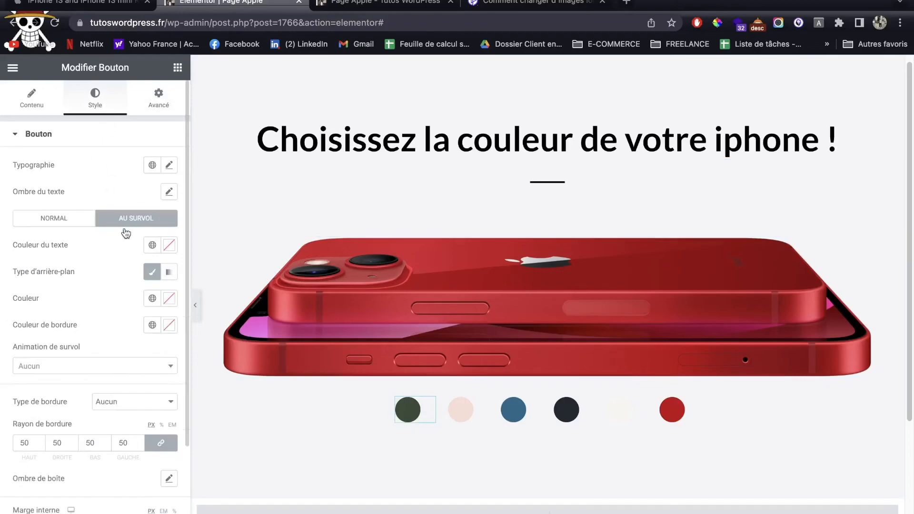
left_click(86, 366)
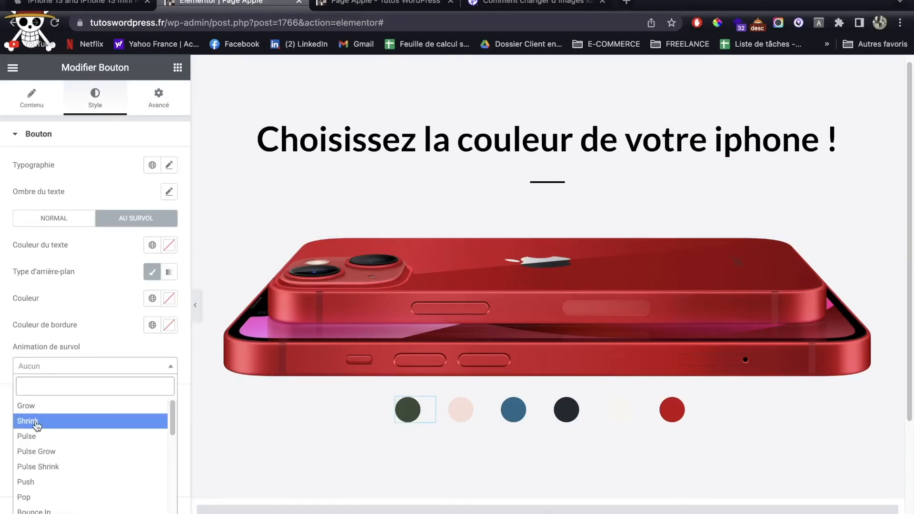
left_click(34, 419)
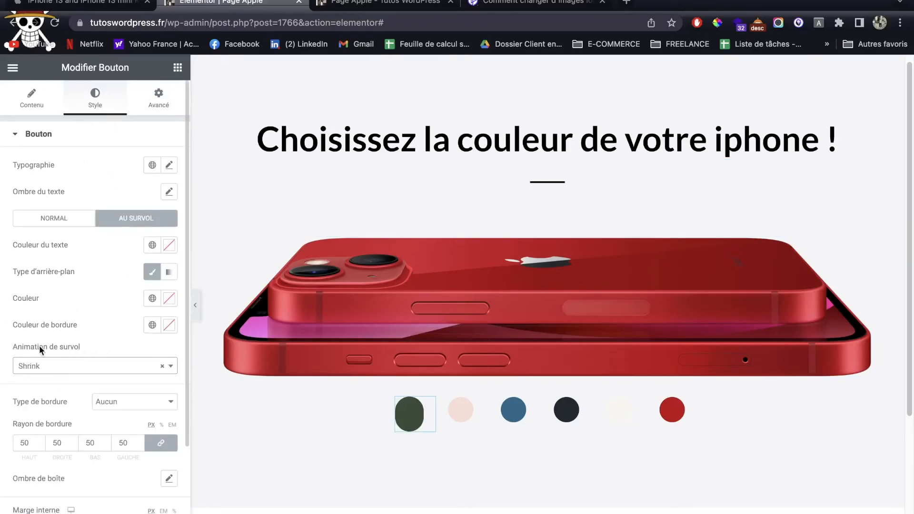
left_click(107, 371)
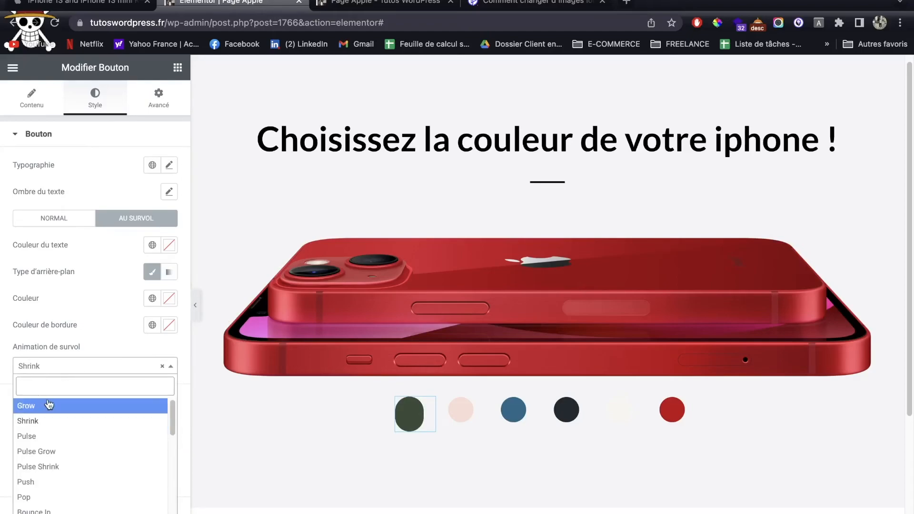
left_click(48, 404)
Apply the Grow hover animation to the pink colour button.
left_click(464, 412)
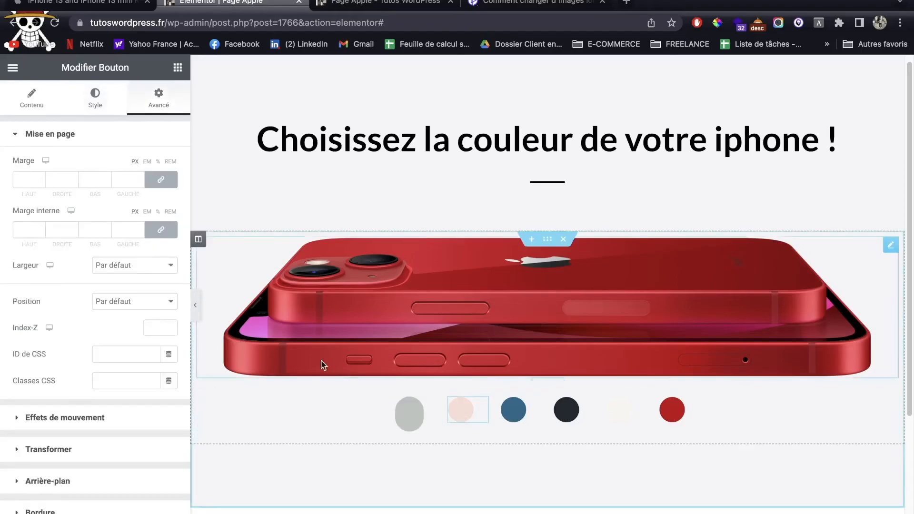
left_click(97, 100)
left_click(136, 219)
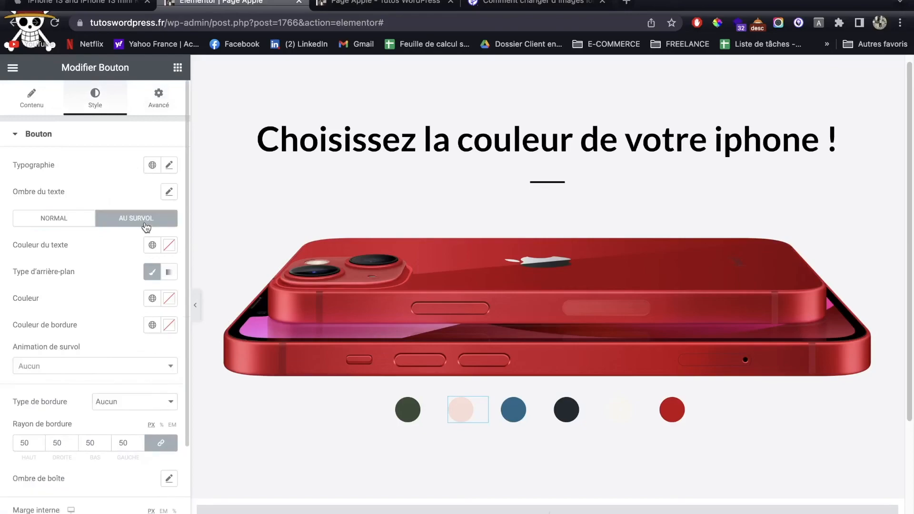
left_click(62, 371)
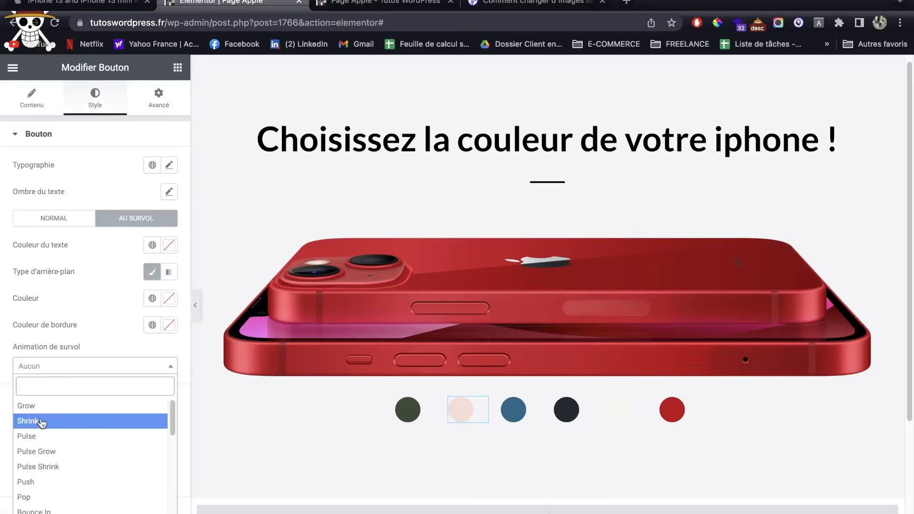
left_click(45, 406)
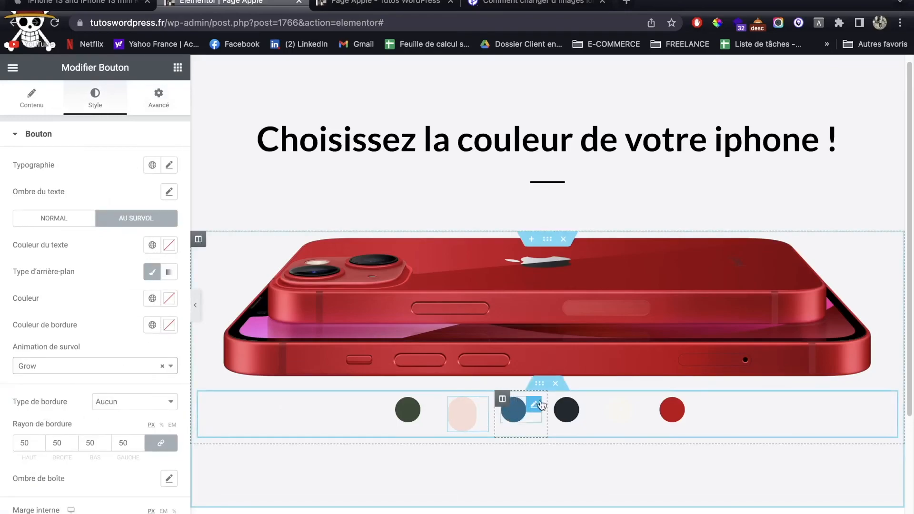
Apply the Grow hover animation to the blue colour button.
left_click(539, 405)
left_click(97, 101)
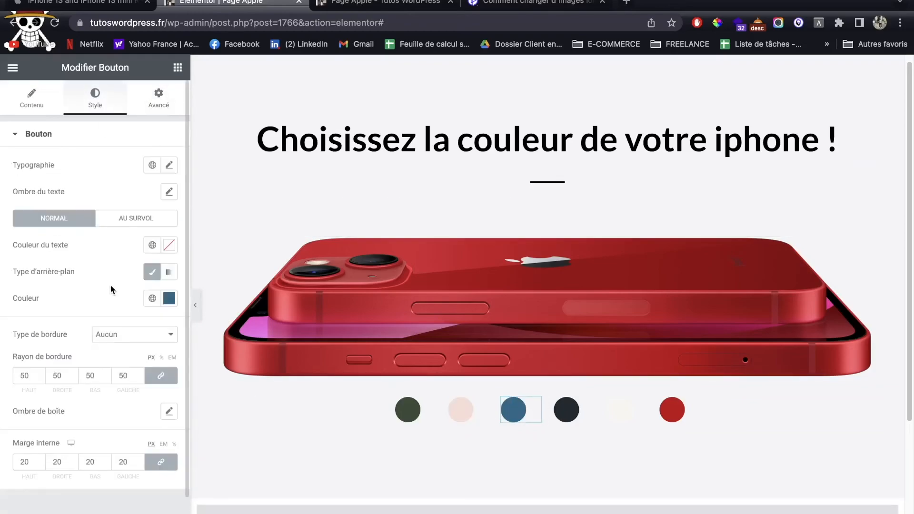
left_click(125, 220)
left_click(96, 365)
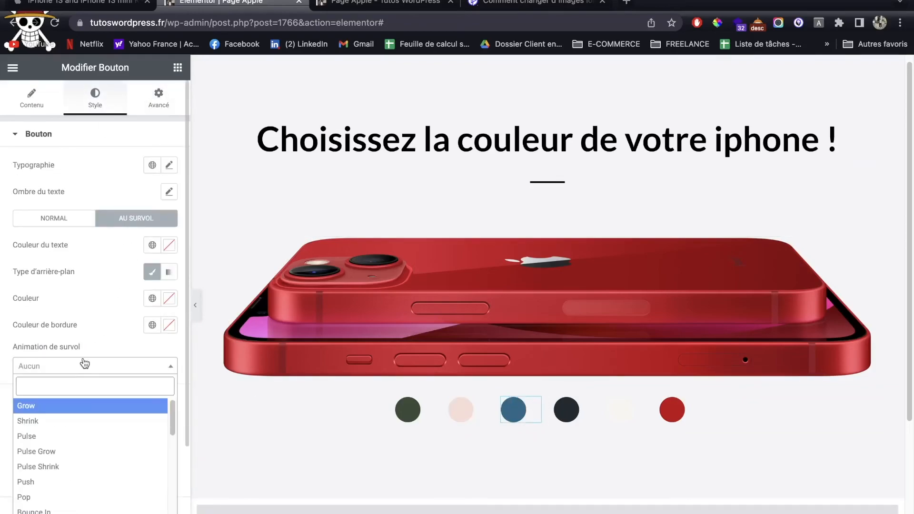
left_click(45, 417)
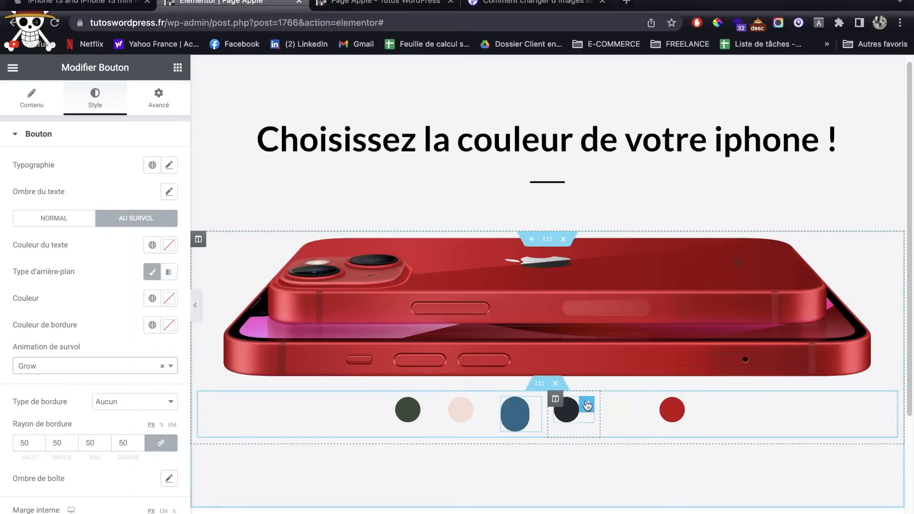
Apply the Grow hover animation to the black colour button.
left_click(590, 404)
left_click(96, 102)
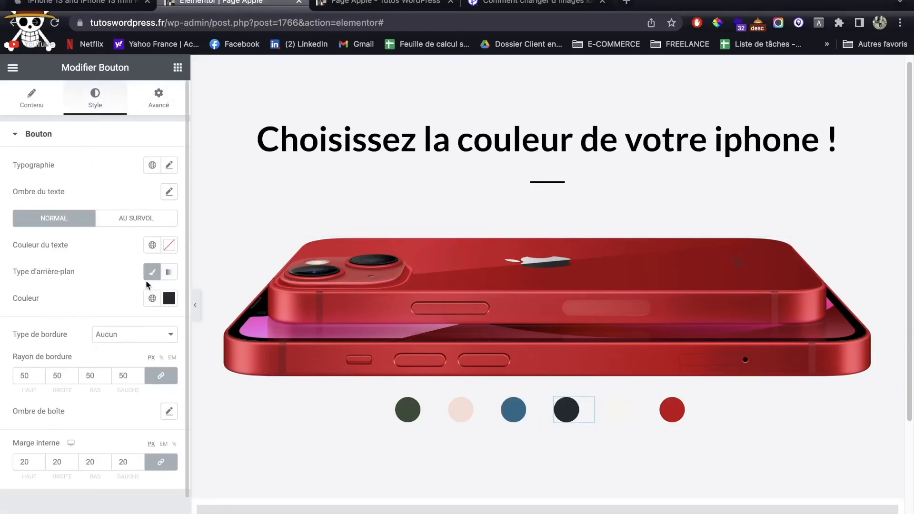
left_click(110, 216)
left_click(84, 365)
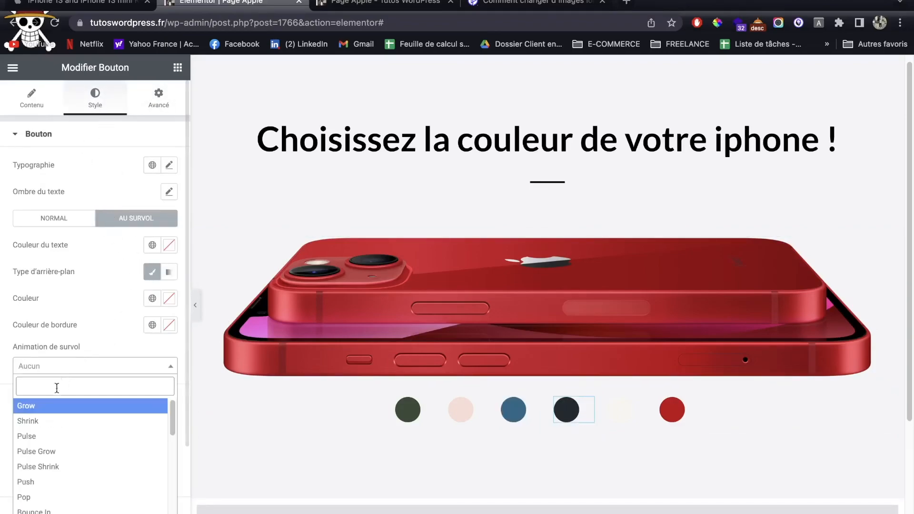
left_click(54, 405)
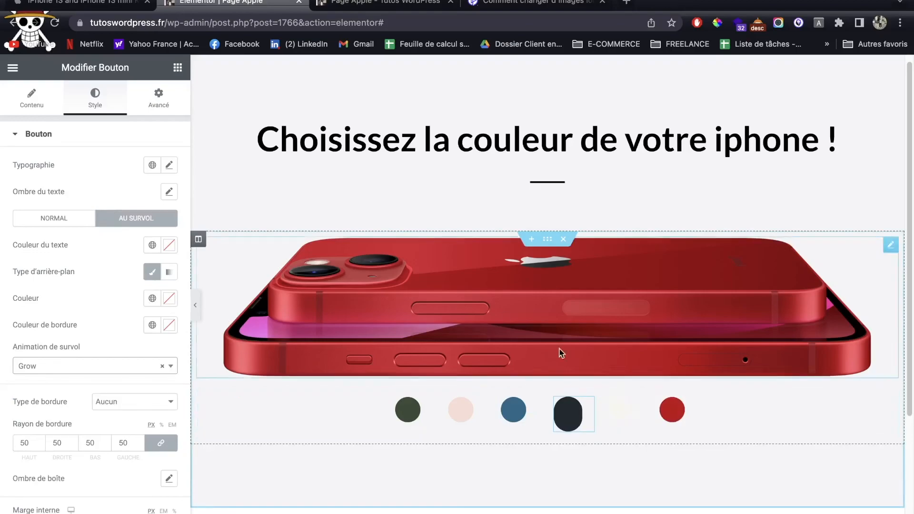
Apply the Grow hover animation to the off-white colour button.
left_click(639, 405)
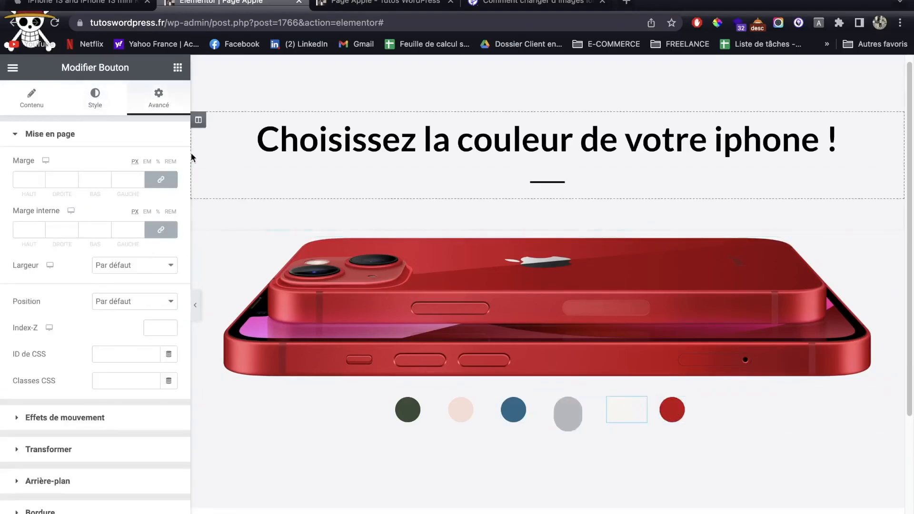
left_click(115, 110)
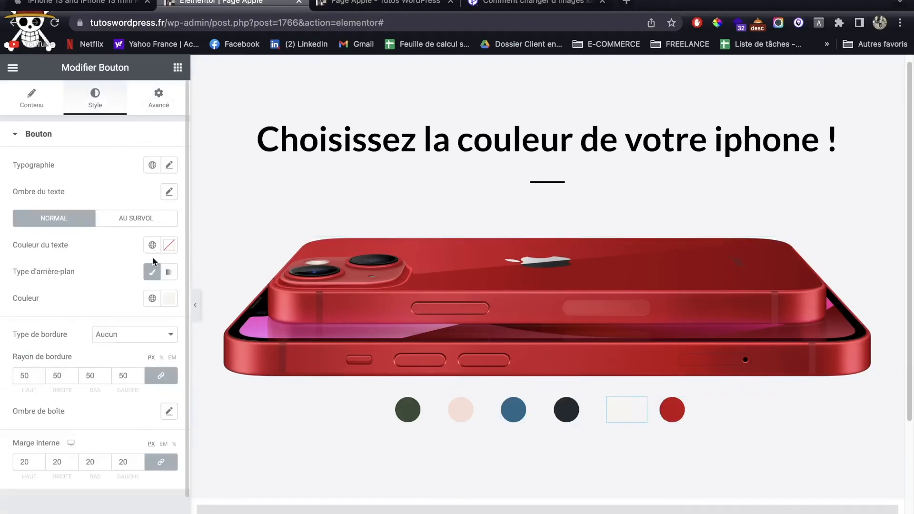
left_click(124, 217)
left_click(62, 374)
left_click(61, 405)
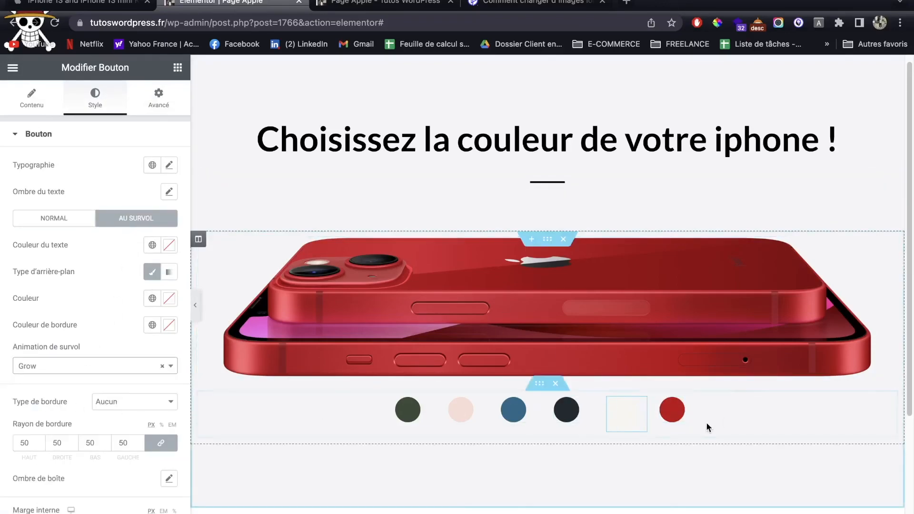
Apply the Grow hover animation to the red colour button.
left_click(693, 406)
left_click(92, 107)
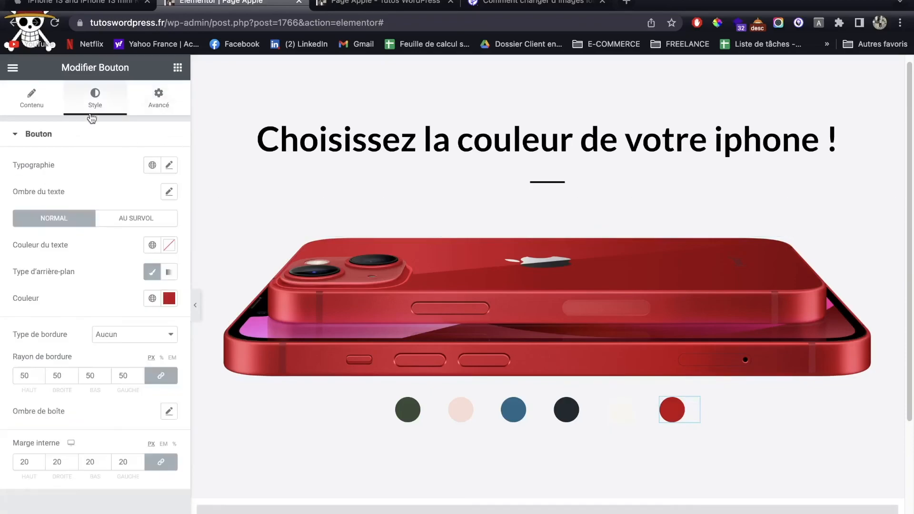
left_click(130, 219)
left_click(54, 363)
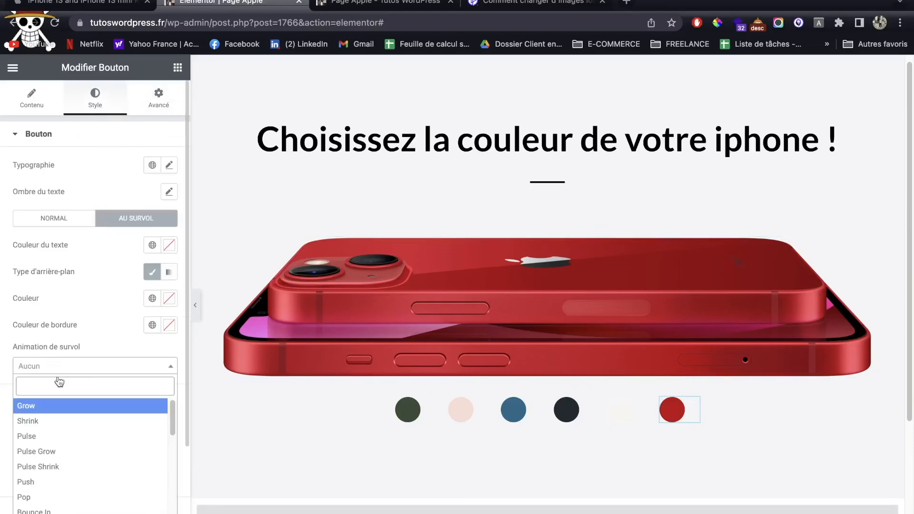
left_click(64, 412)
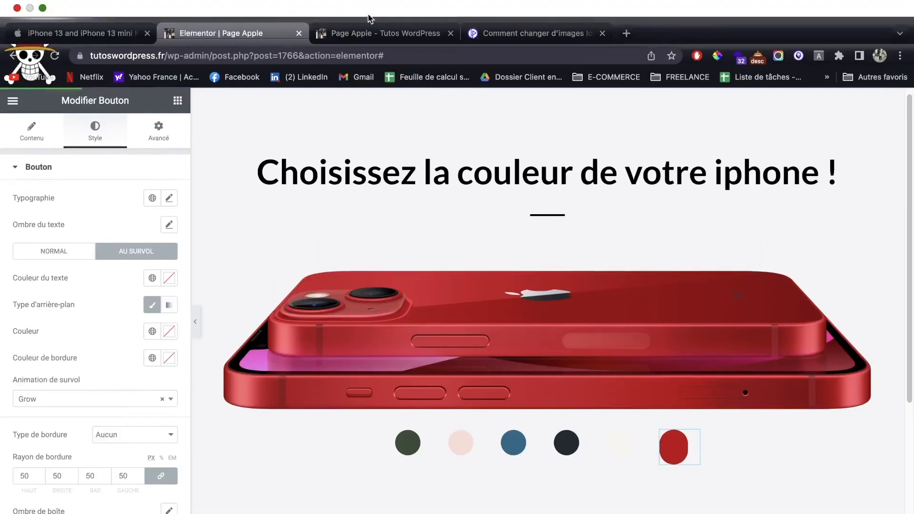
Test the colour buttons on the updated page preview, checking their hover animation and the phone image each one shows.
left_click(369, 34)
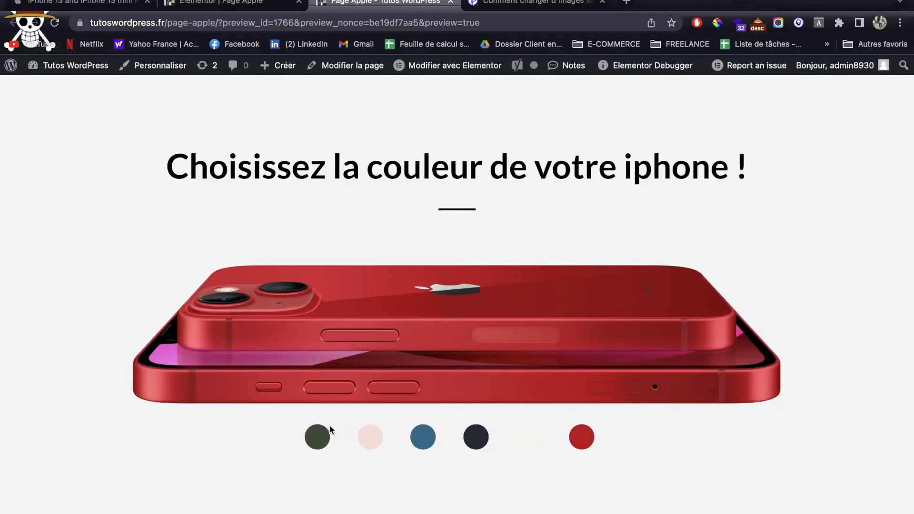
left_click(379, 439)
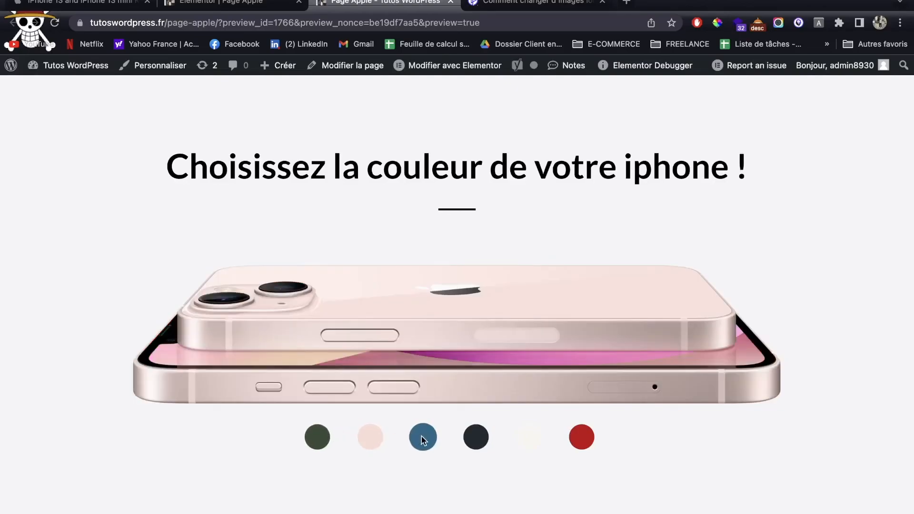
left_click(422, 436)
left_click(482, 437)
left_click(540, 436)
left_click(579, 437)
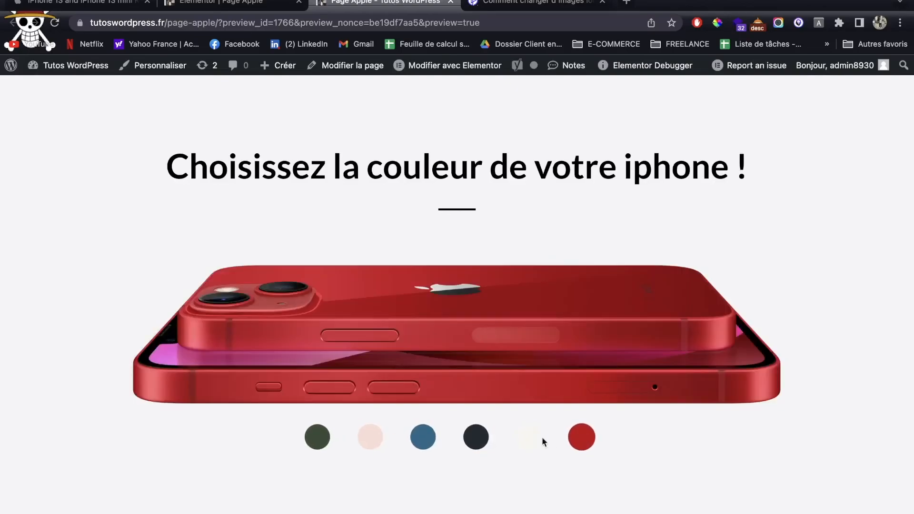
left_click(529, 437)
left_click(476, 437)
left_click(428, 437)
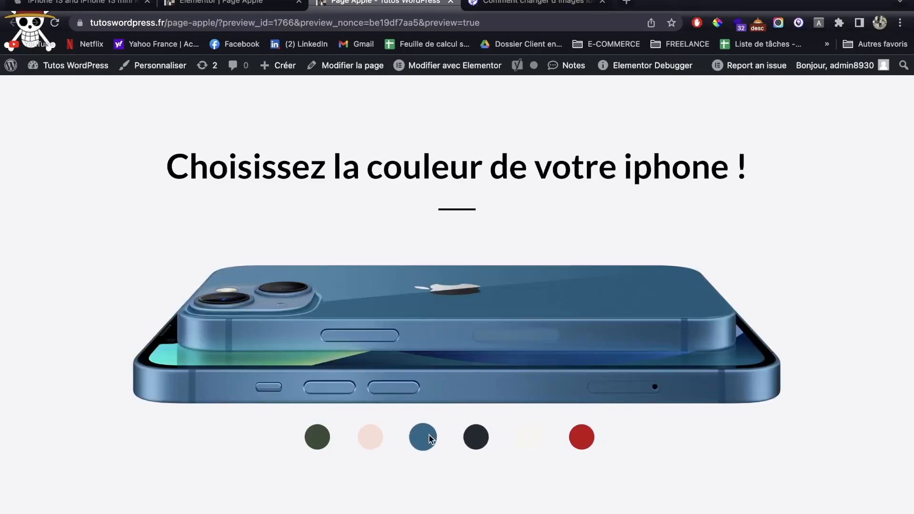
left_click(381, 439)
left_click(95, 4)
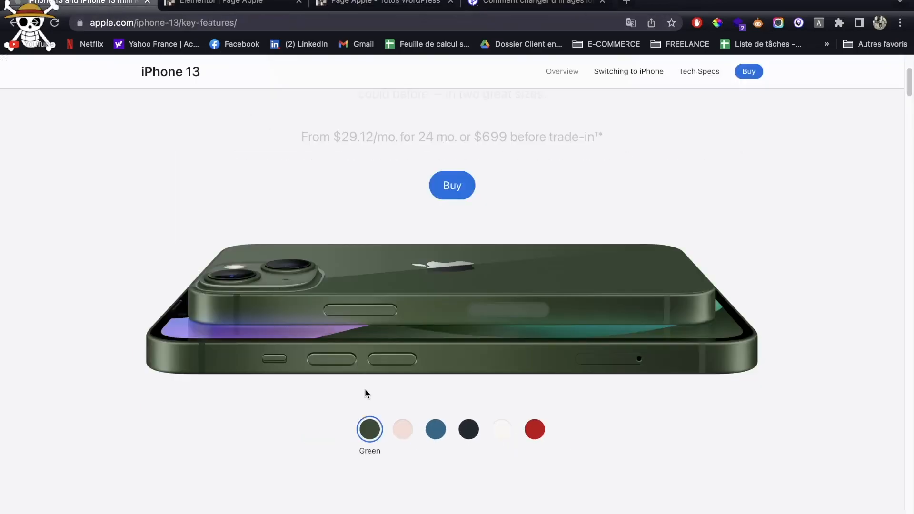
left_click(401, 427)
left_click(435, 429)
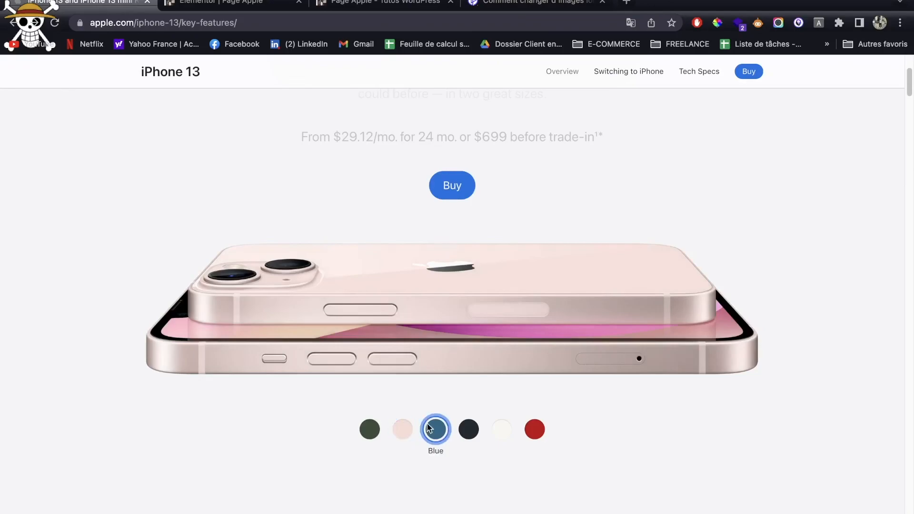
left_click(462, 431)
left_click(499, 431)
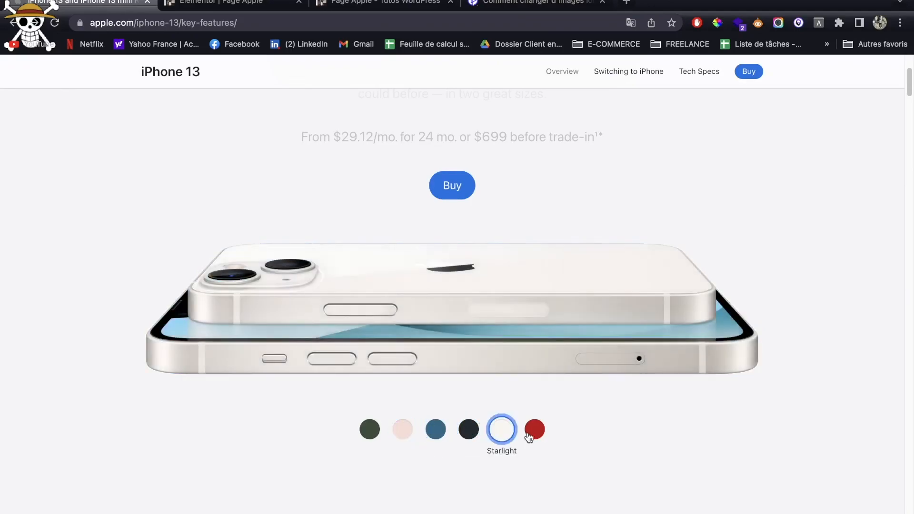